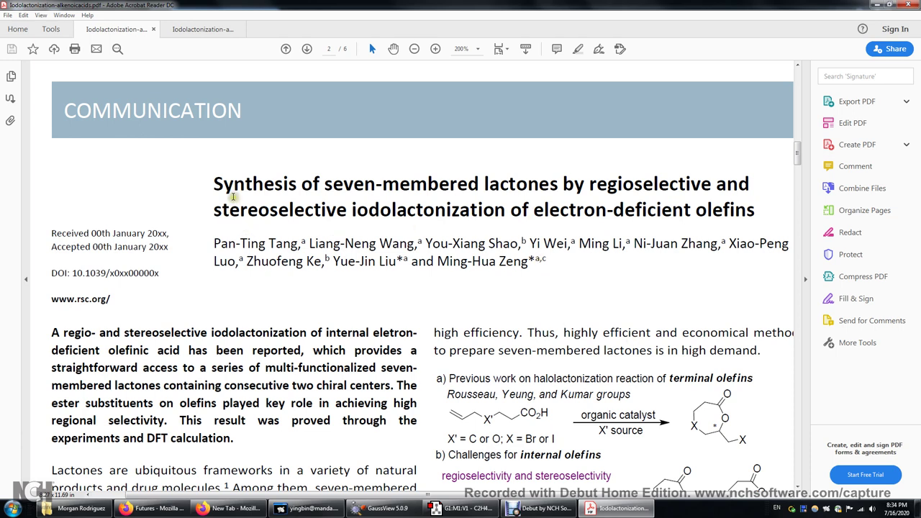
- Highlight the paper's title on iodolactonization of electron-deficient olefins and switch to its supporting-information PDF
{"action": "left_click_drag", "start_coordinate": [215, 180], "coordinate": [749, 230]}
{"action": "left_click", "coordinate": [580, 241]}
{"action": "left_click", "coordinate": [216, 29]}
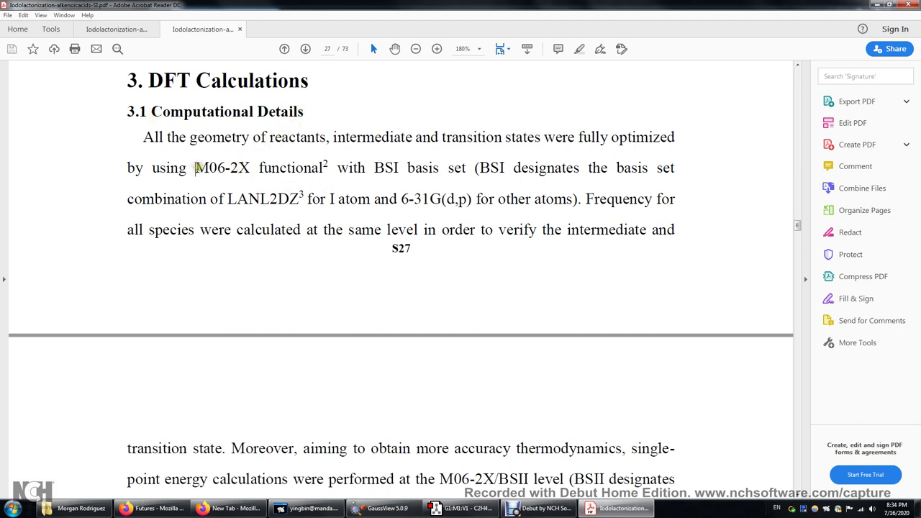
- Highlight the M06-2X functional named in section 3.1 Computational Details, including its 2X part
{"action": "left_click_drag", "start_coordinate": [192, 170], "coordinate": [227, 168]}
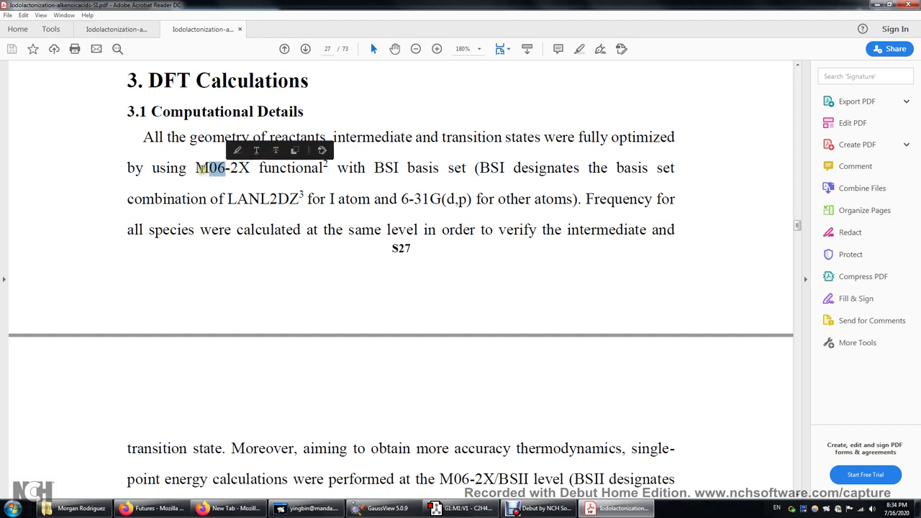
{"action": "double_click", "coordinate": [224, 168]}
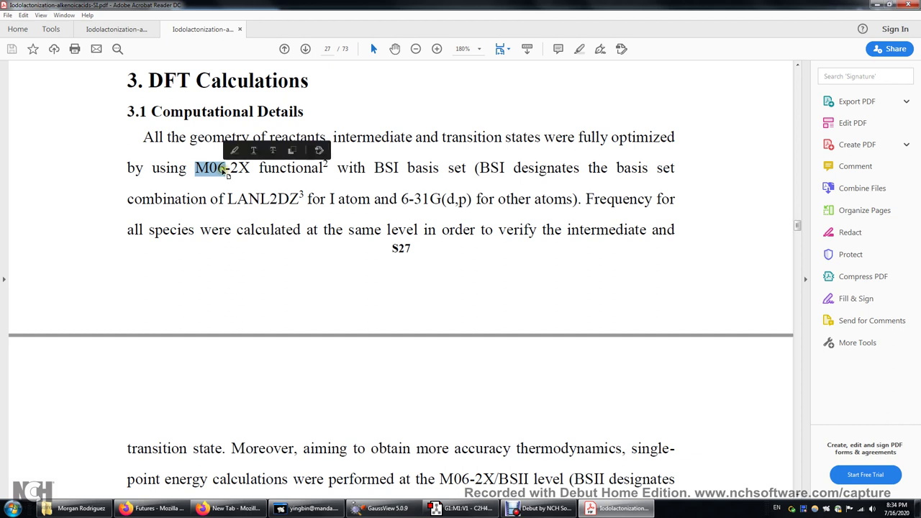
{"action": "left_click", "coordinate": [227, 171]}
{"action": "left_click_drag", "start_coordinate": [232, 170], "coordinate": [250, 171]}
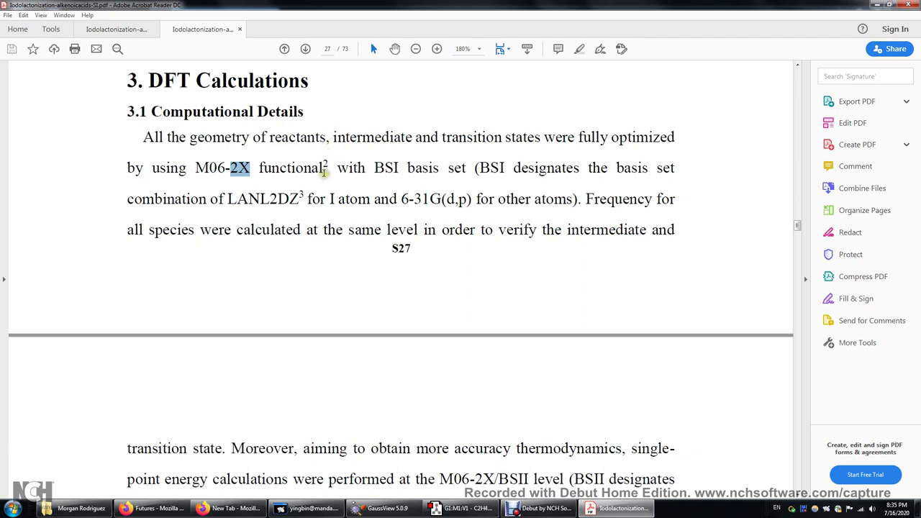
- Highlight the geometry-optimization basis sets: LANL2DZ for the I atom and 6-31G(d,p) for the other atoms
{"action": "left_click_drag", "start_coordinate": [227, 199], "coordinate": [300, 200]}
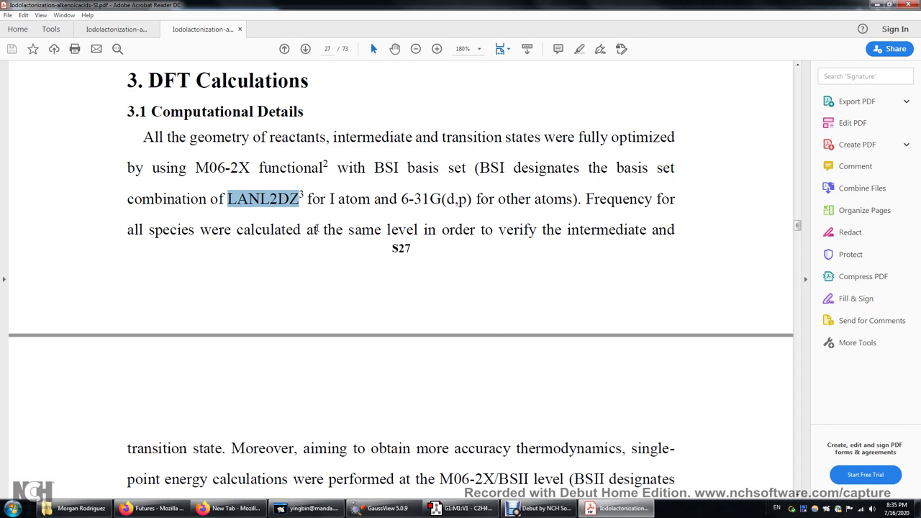
{"action": "left_click", "coordinate": [295, 199]}
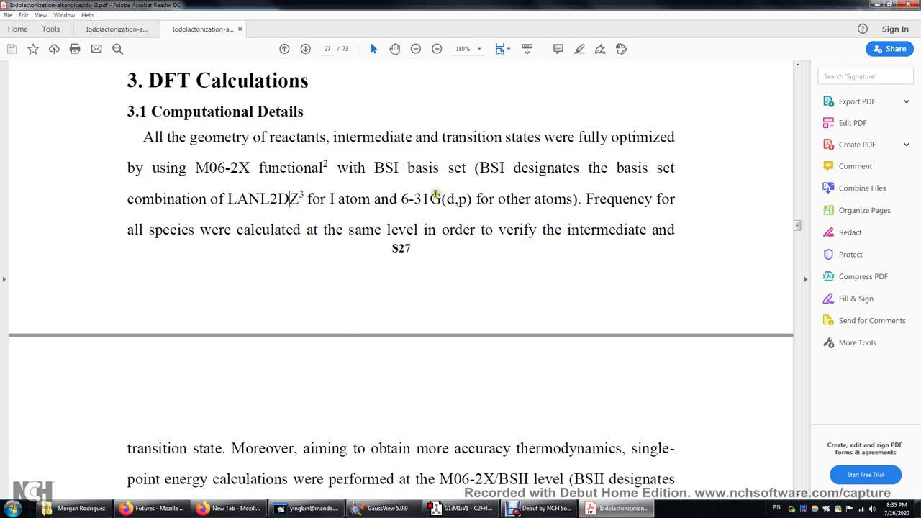
{"action": "left_click_drag", "start_coordinate": [401, 200], "coordinate": [473, 199]}
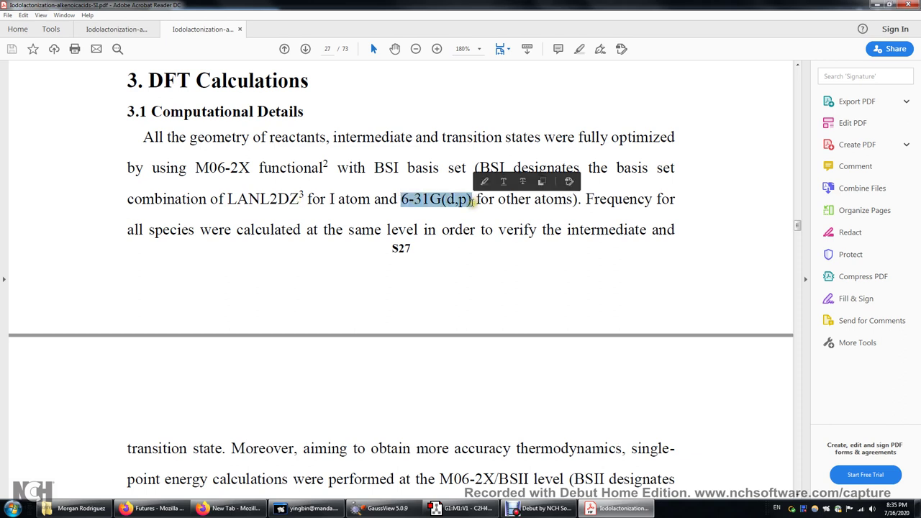
{"action": "left_click", "coordinate": [455, 208]}
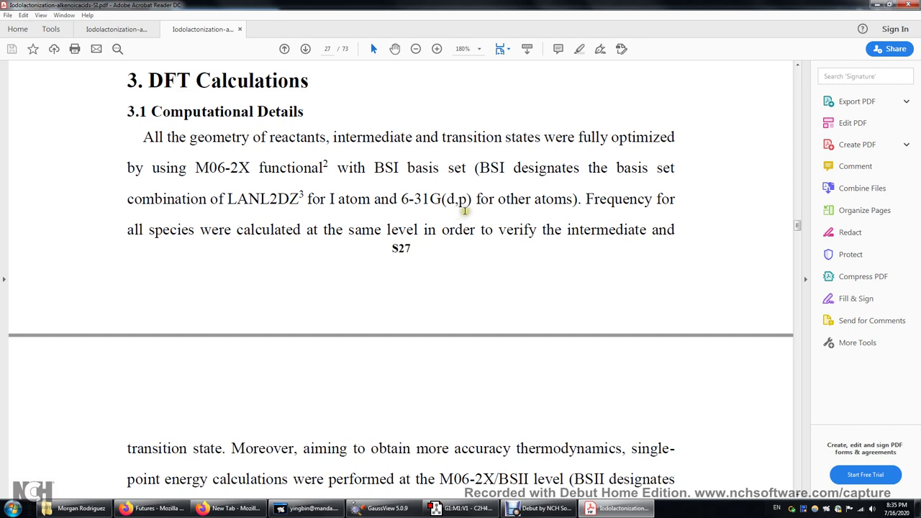
{"action": "left_click", "coordinate": [518, 208]}
- Examine the single-point energy passage on page S28, highlighting "more accuracy" and the M06-2X/BSII level
{"action": "scroll", "coordinate": [418, 208], "scroll_direction": "down", "scroll_amount": 1}
{"action": "scroll", "coordinate": [418, 208], "scroll_direction": "down", "scroll_amount": 5}
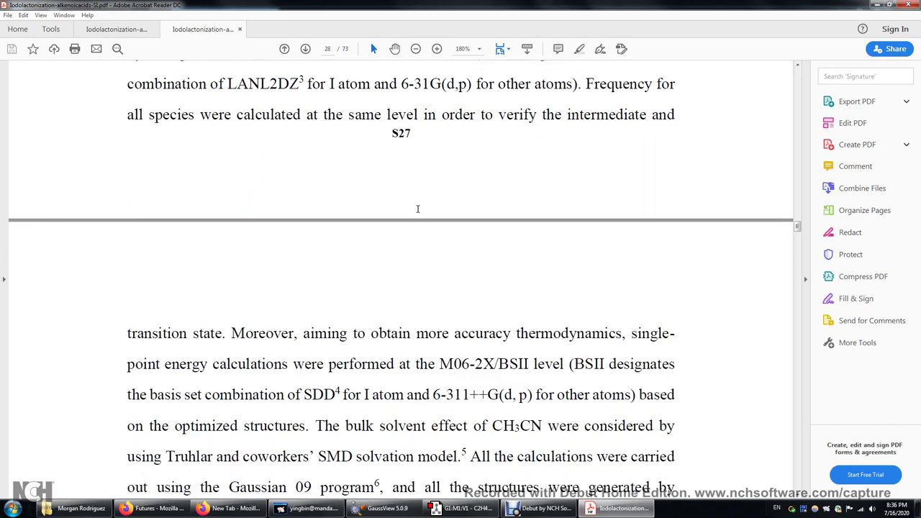
{"action": "scroll", "coordinate": [417, 230], "scroll_direction": "down", "scroll_amount": 1}
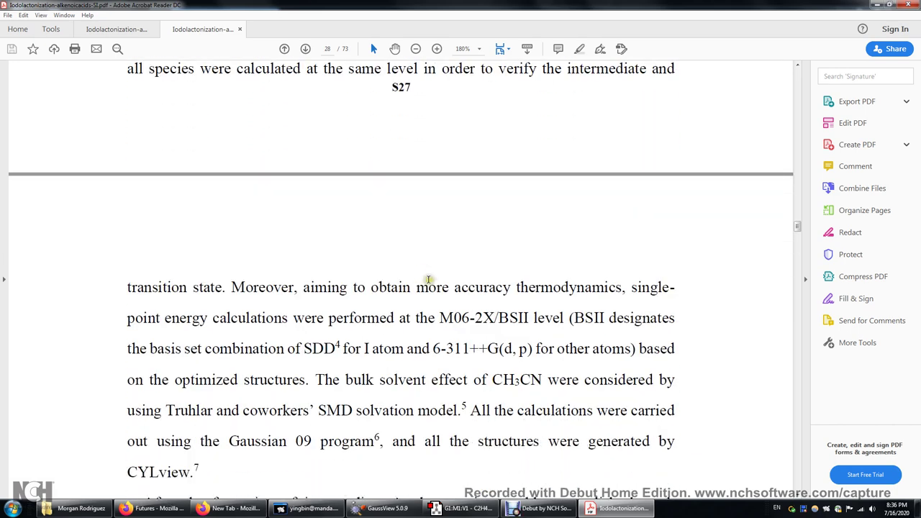
{"action": "left_click_drag", "start_coordinate": [445, 287], "coordinate": [504, 288]}
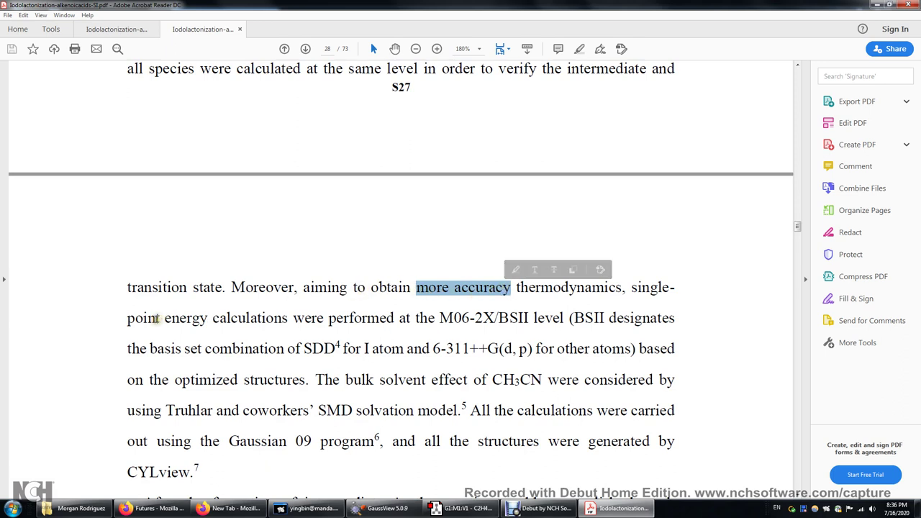
{"action": "left_click_drag", "start_coordinate": [203, 317], "coordinate": [273, 318]}
{"action": "left_click_drag", "start_coordinate": [437, 317], "coordinate": [536, 325]}
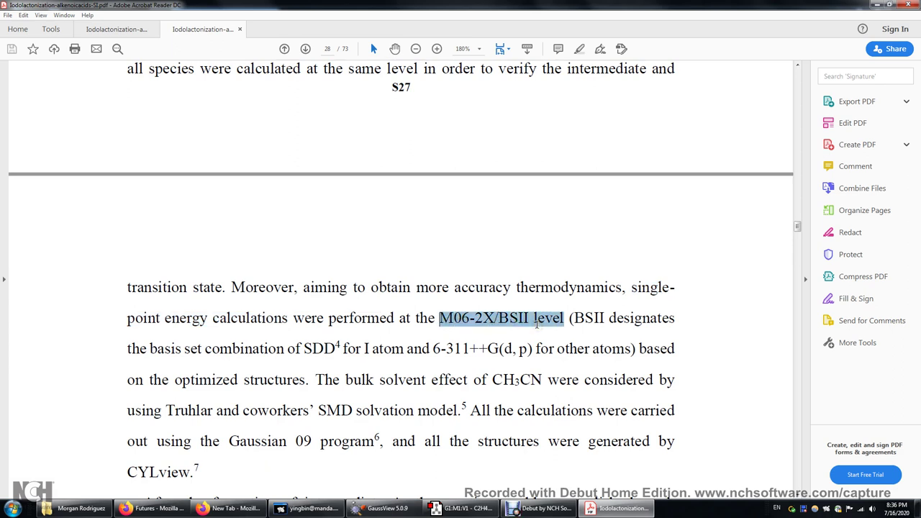
{"action": "left_click_drag", "start_coordinate": [536, 325], "coordinate": [533, 323]}
{"action": "left_click_drag", "start_coordinate": [465, 318], "coordinate": [495, 321]}
{"action": "left_click", "coordinate": [464, 319]}
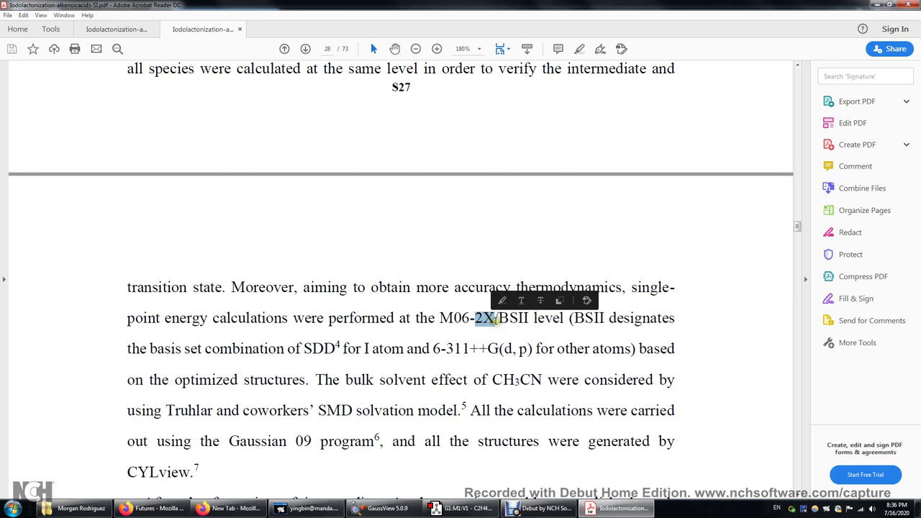
{"action": "left_click", "coordinate": [496, 321]}
- Highlight the BSII basis sets: SDD for the I atom and 6-311++G(d, p) for the other atoms
{"action": "left_click_drag", "start_coordinate": [304, 349], "coordinate": [405, 349]}
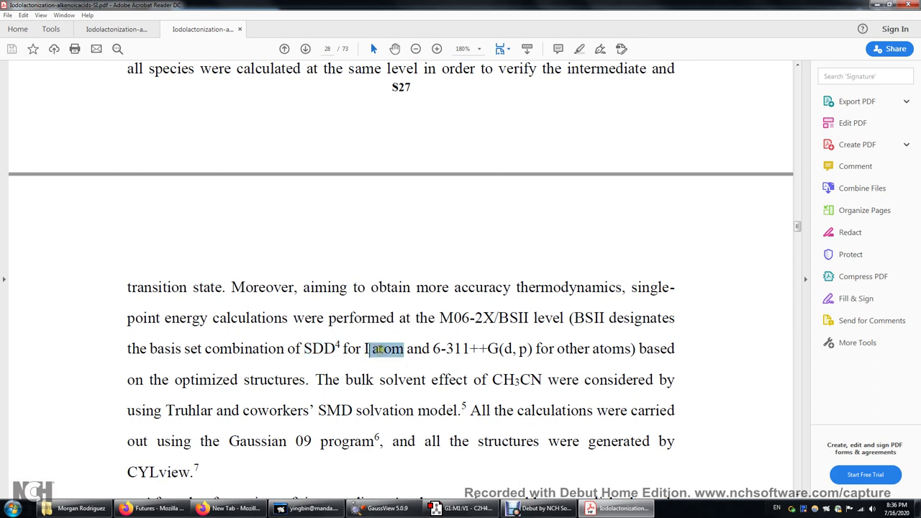
{"action": "double_click", "coordinate": [382, 349]}
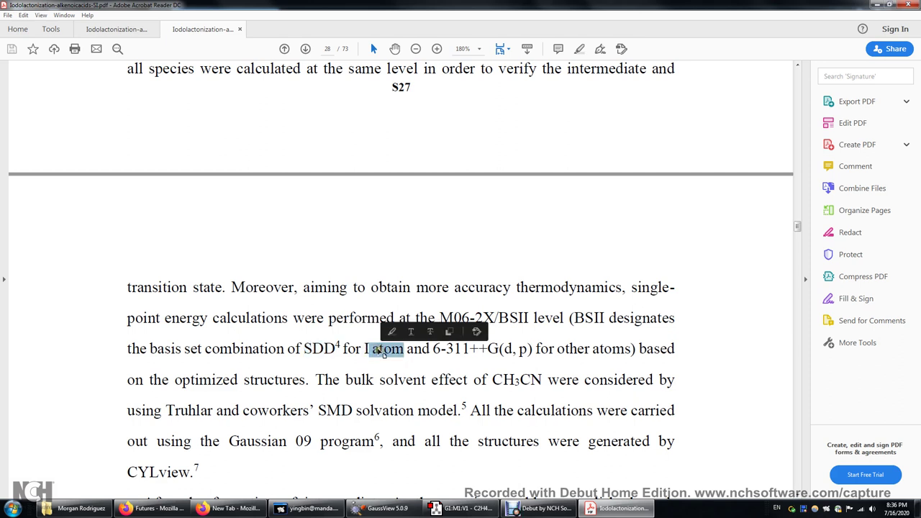
{"action": "left_click", "coordinate": [338, 350]}
{"action": "left_click_drag", "start_coordinate": [304, 350], "coordinate": [331, 348]}
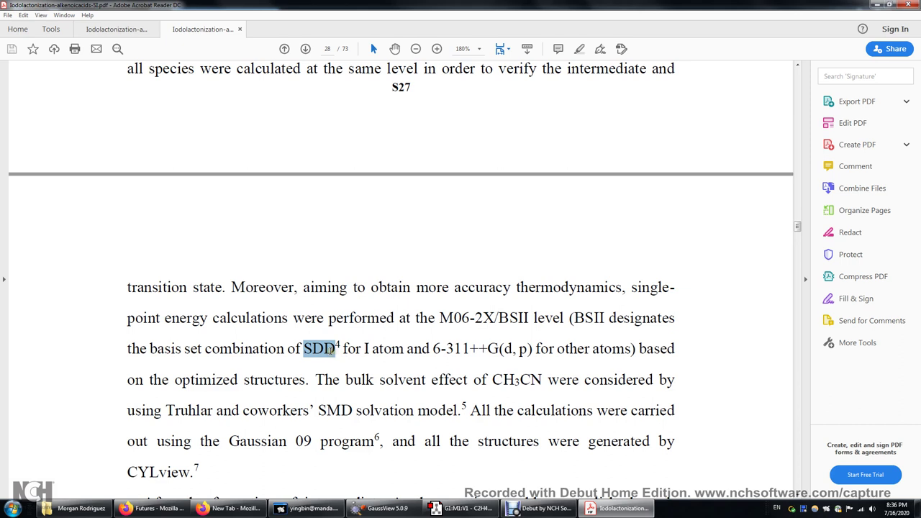
{"action": "left_click", "coordinate": [370, 352]}
{"action": "left_click_drag", "start_coordinate": [432, 350], "coordinate": [534, 350]}
{"action": "left_click", "coordinate": [444, 350]}
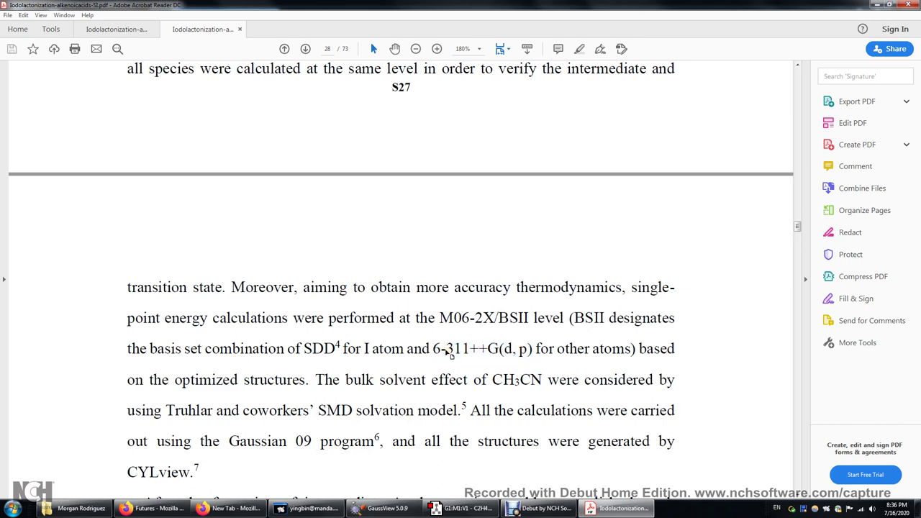
- Highlight the individual parts of the 6-311++G(d, p) basis set: the ++ diffuse functions, d and p
{"action": "double_click", "coordinate": [457, 348]}
{"action": "left_click", "coordinate": [458, 349]}
{"action": "left_click_drag", "start_coordinate": [470, 349], "coordinate": [492, 350]}
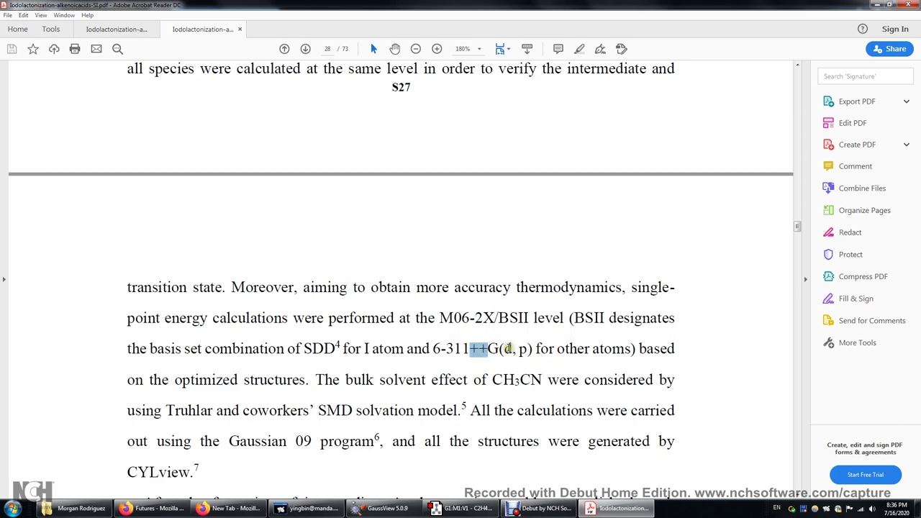
{"action": "mouse_move", "coordinate": [502, 349]}
{"action": "left_mouse_down"}
{"action": "mouse_move", "coordinate": [533, 350]}
{"action": "mouse_move", "coordinate": [512, 349]}
{"action": "left_mouse_up"}
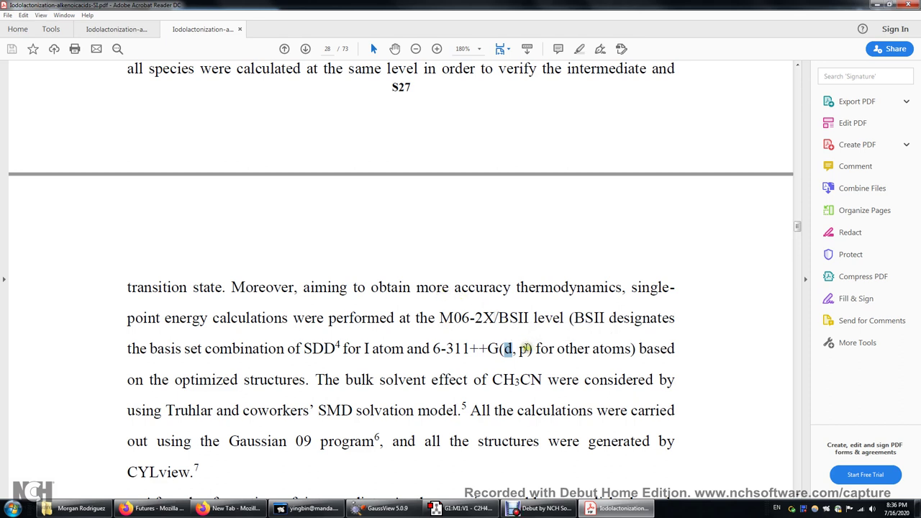
{"action": "left_click_drag", "start_coordinate": [519, 350], "coordinate": [530, 350]}
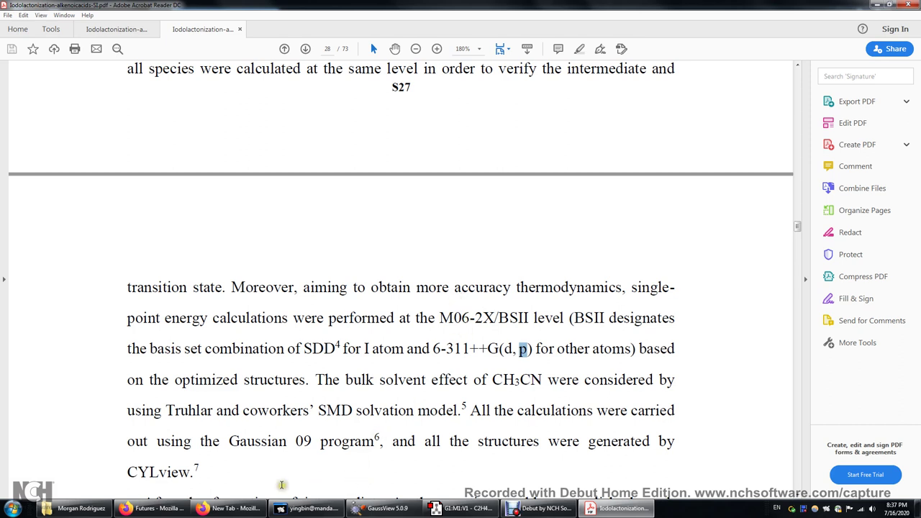
- Open C2H4ONBr.gjf in Notepad from the project folder and highlight its %NProcShared value and checkpoint file name
{"action": "left_click", "coordinate": [85, 509]}
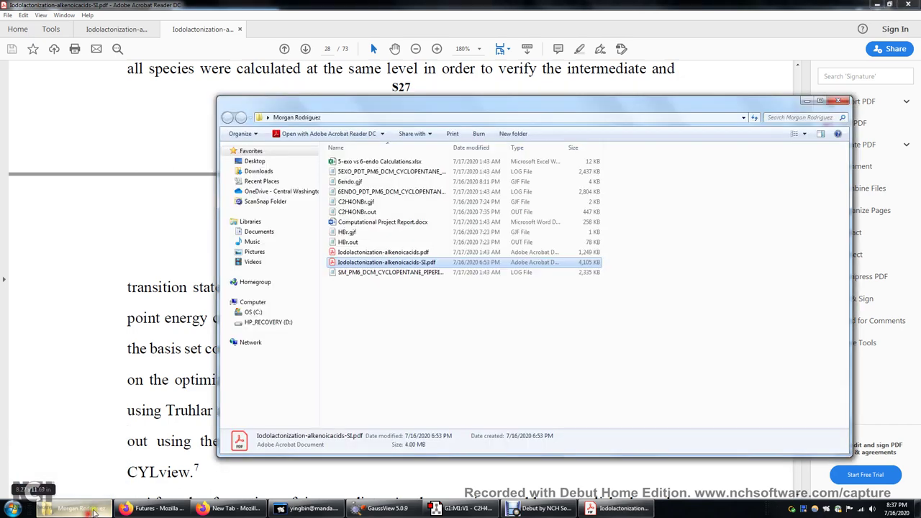
{"action": "double_click", "coordinate": [371, 202]}
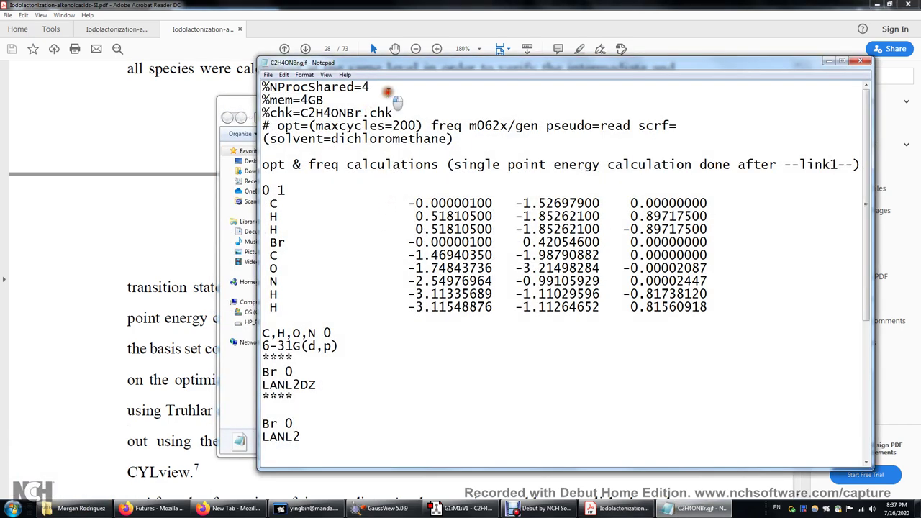
{"action": "left_click_drag", "start_coordinate": [370, 87], "coordinate": [264, 86]}
{"action": "left_click", "coordinate": [267, 90]}
{"action": "left_click_drag", "start_coordinate": [310, 86], "coordinate": [369, 87]}
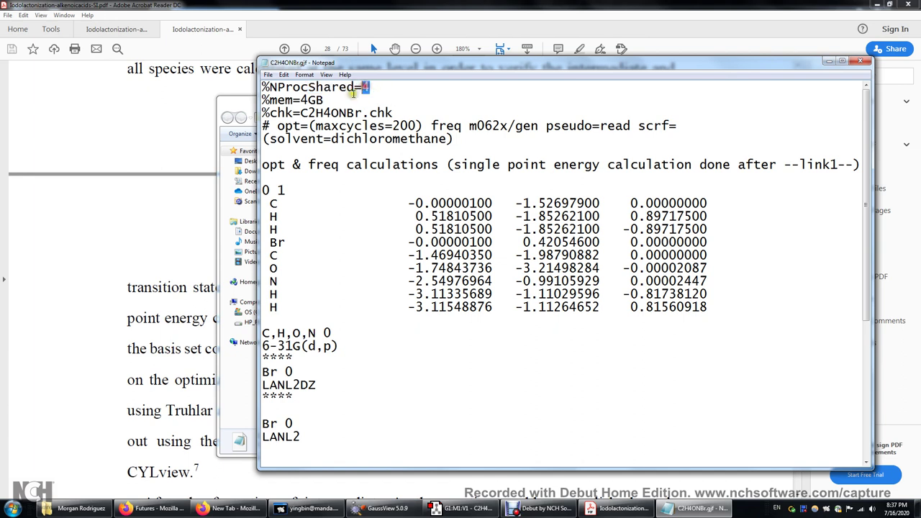
{"action": "left_click", "coordinate": [352, 100]}
{"action": "left_click_drag", "start_coordinate": [299, 113], "coordinate": [394, 113]}
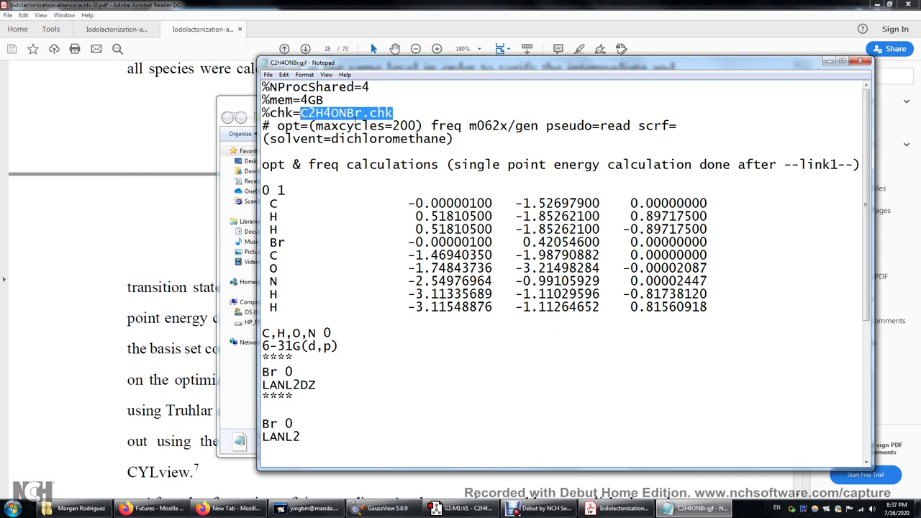
- Highlight the start of the route line and the maxcycles=200 option of the opt keyword
{"action": "left_click_drag", "start_coordinate": [262, 126], "coordinate": [274, 126]}
{"action": "left_click", "coordinate": [274, 126]}
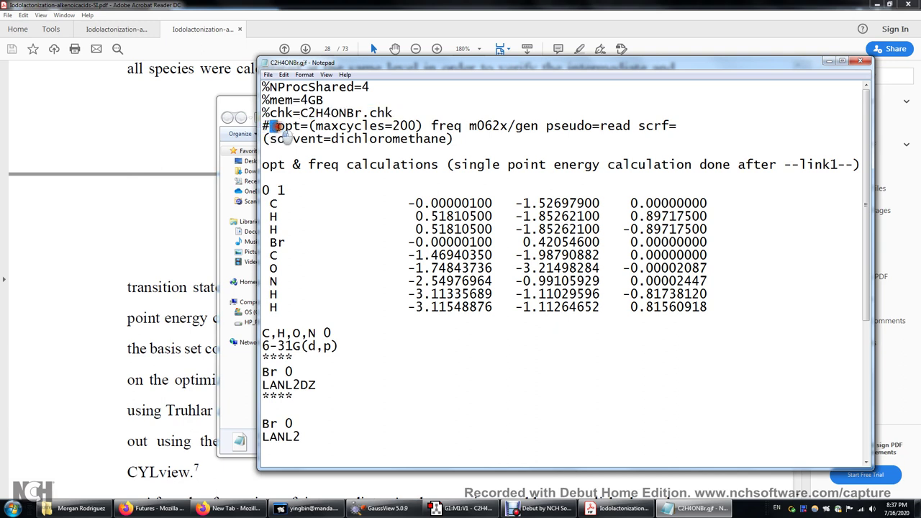
{"action": "left_click", "coordinate": [280, 126]}
{"action": "double_click", "coordinate": [282, 126]}
{"action": "left_click", "coordinate": [279, 126]}
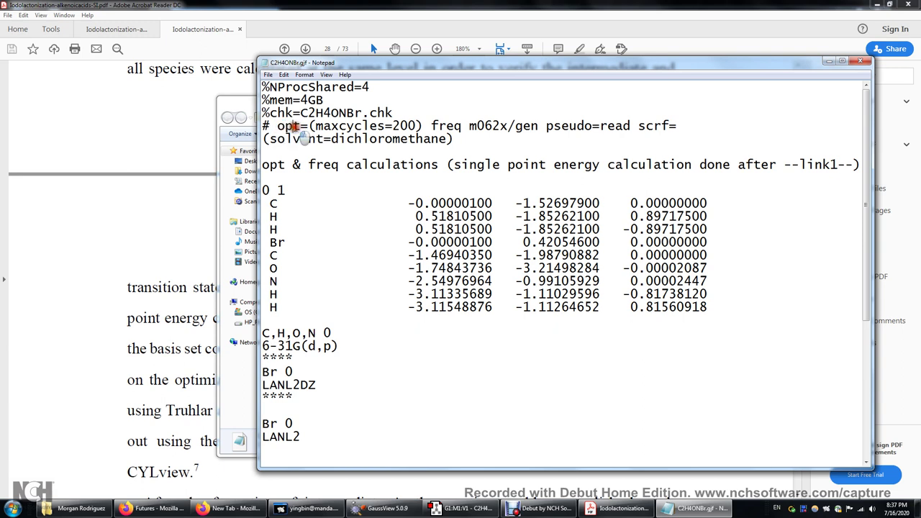
{"action": "left_click", "coordinate": [289, 126]}
{"action": "left_click_drag", "start_coordinate": [315, 126], "coordinate": [417, 129]}
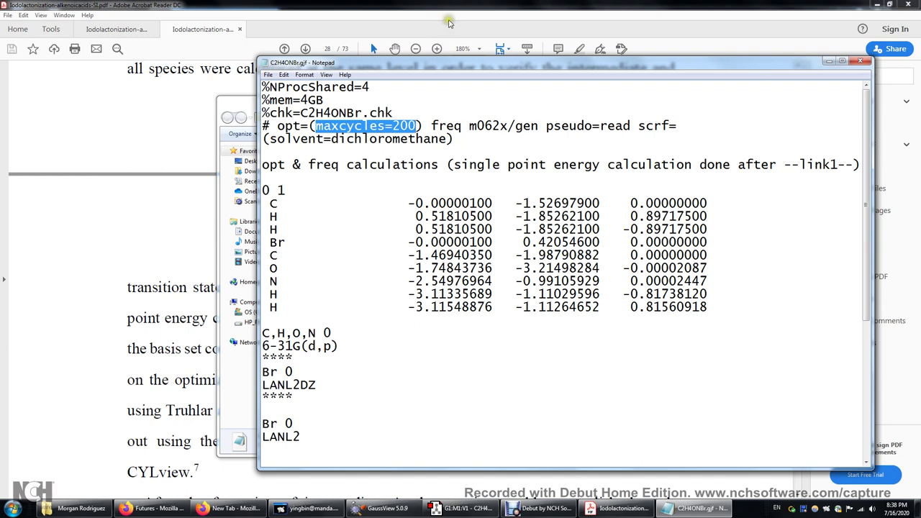
- Highlight the freq keyword in the route line, and the opt keyword before it
{"action": "left_click", "coordinate": [432, 126]}
{"action": "double_click", "coordinate": [441, 131]}
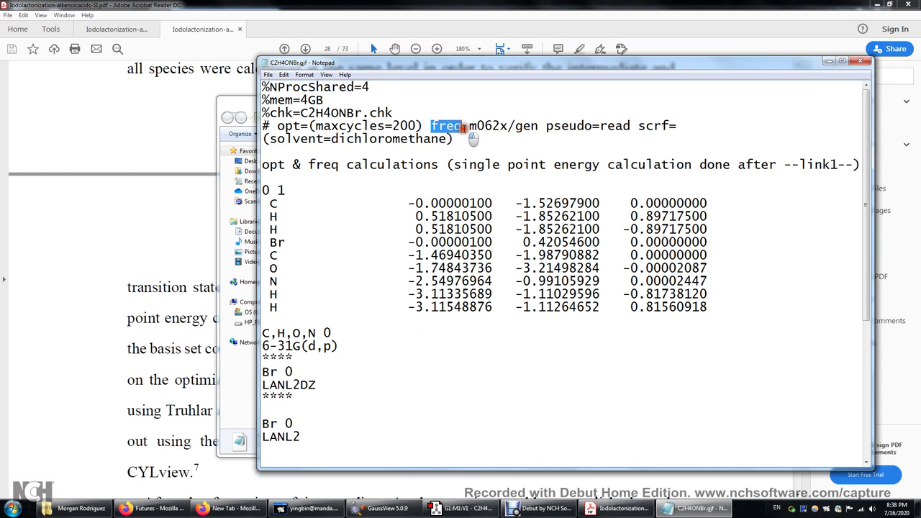
{"action": "left_click", "coordinate": [435, 128]}
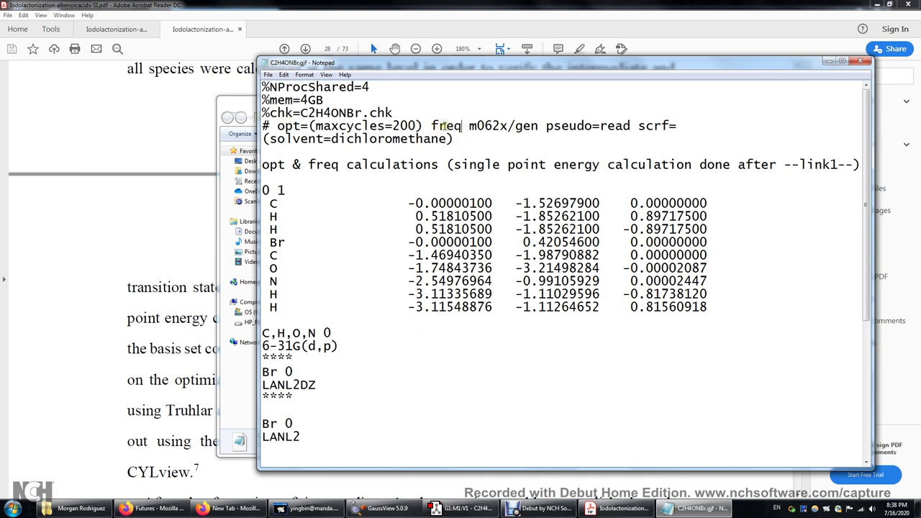
{"action": "left_click_drag", "start_coordinate": [286, 127], "coordinate": [311, 128]}
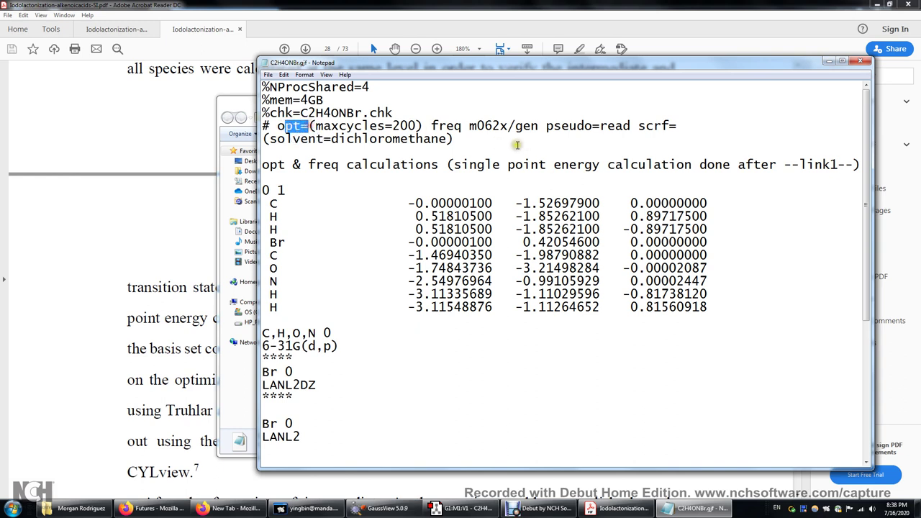
- Highlight the m062x functional in the route line
{"action": "left_click_drag", "start_coordinate": [470, 126], "coordinate": [497, 127]}
{"action": "left_click", "coordinate": [489, 127]}
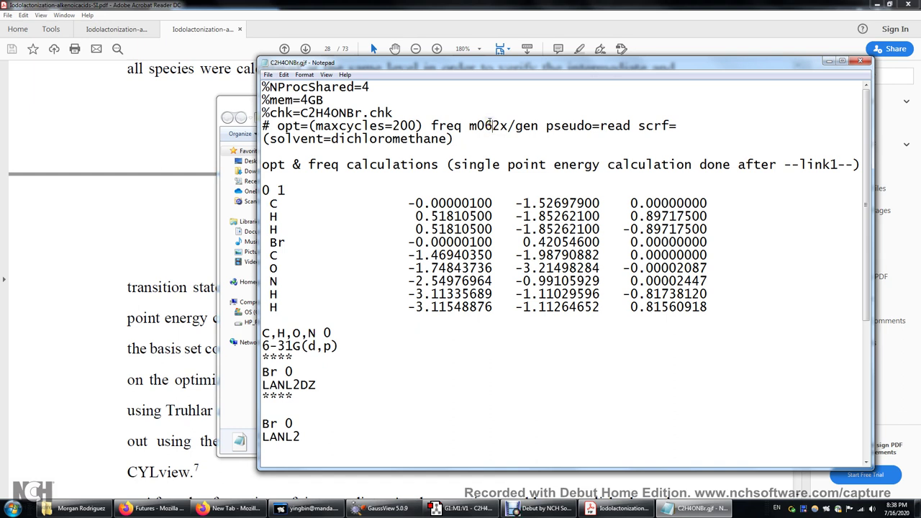
{"action": "left_click_drag", "start_coordinate": [469, 127], "coordinate": [509, 126]}
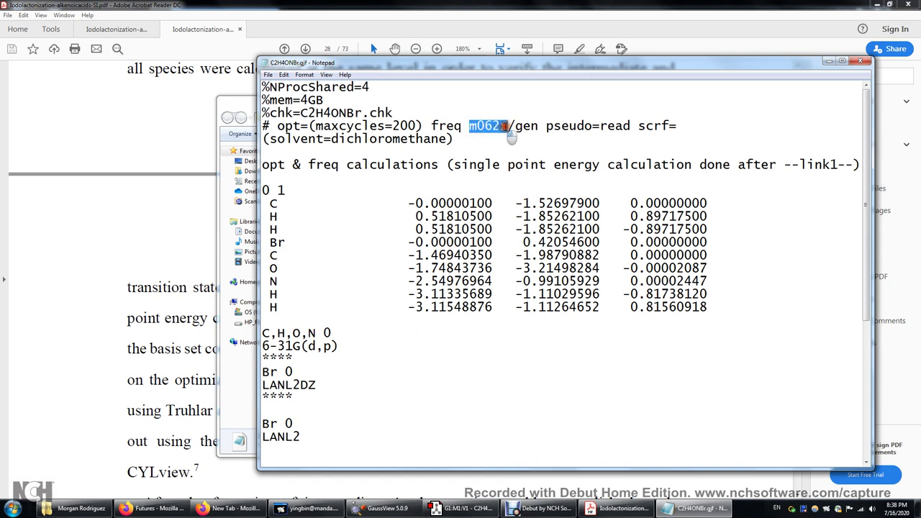
{"action": "left_click", "coordinate": [487, 124]}
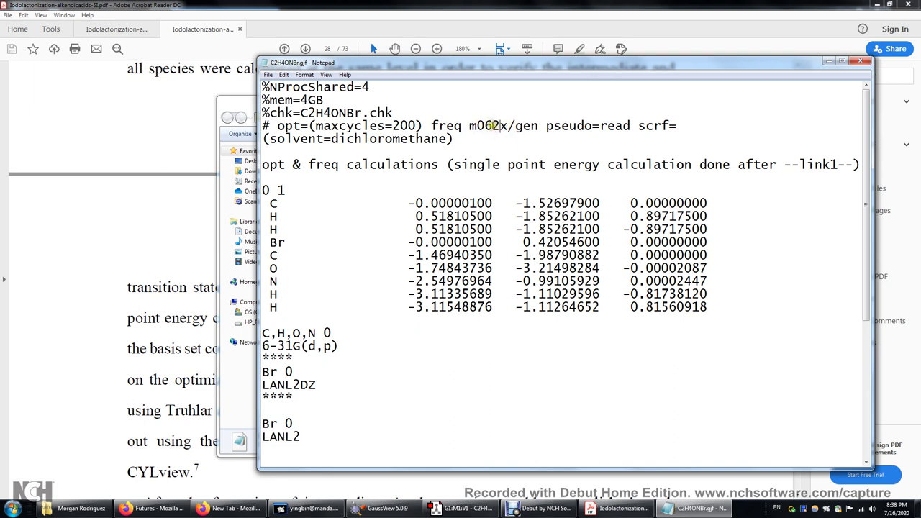
- Highlight the gen basis-set keyword and the pseudo keyword in the route line
{"action": "left_click", "coordinate": [508, 131]}
{"action": "left_click_drag", "start_coordinate": [515, 128], "coordinate": [541, 133]}
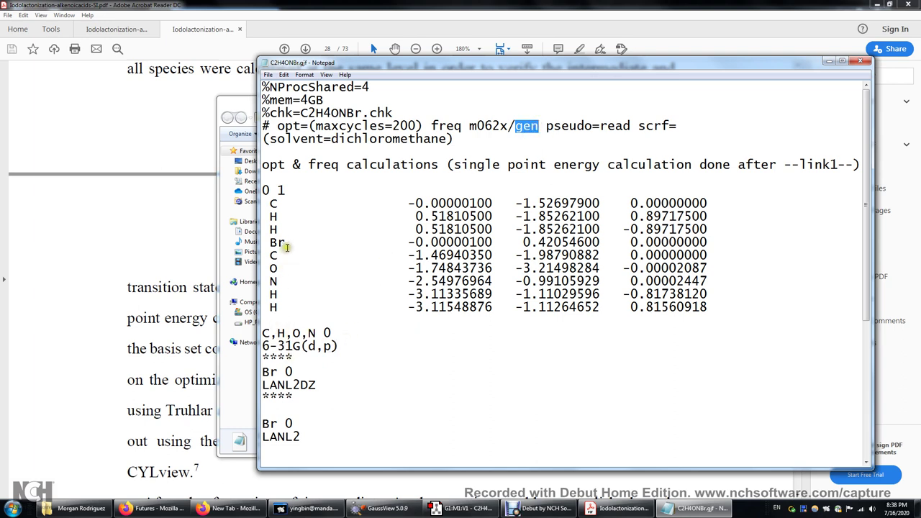
{"action": "left_click_drag", "start_coordinate": [547, 127], "coordinate": [588, 127]}
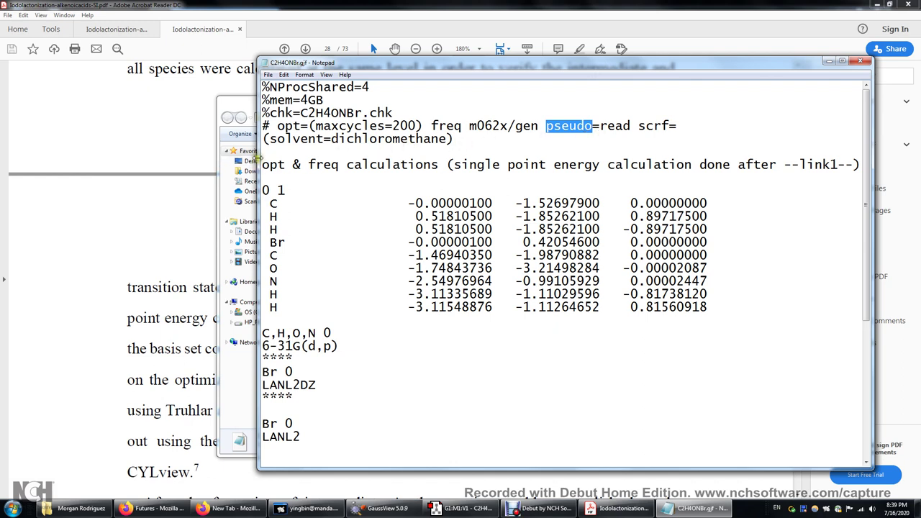
- Widen the file window so the route line fits on one line, and highlight its scrf keyword
{"action": "left_click_drag", "start_coordinate": [257, 164], "coordinate": [80, 169]}
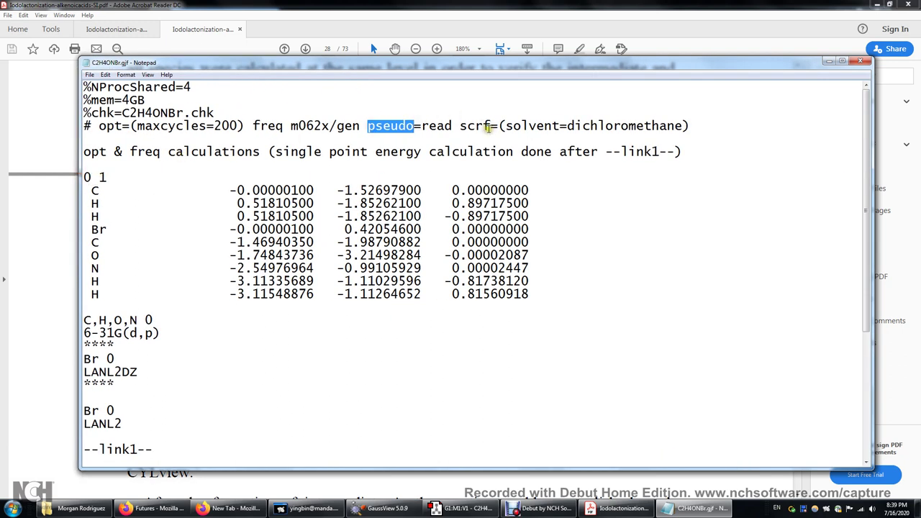
{"action": "left_click_drag", "start_coordinate": [460, 127], "coordinate": [498, 128]}
{"action": "left_click", "coordinate": [494, 127]}
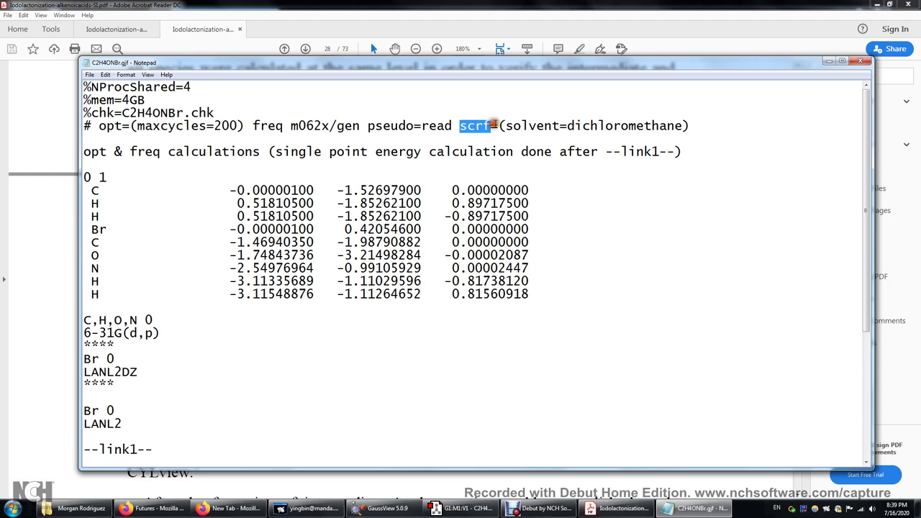
{"action": "left_click", "coordinate": [504, 126]}
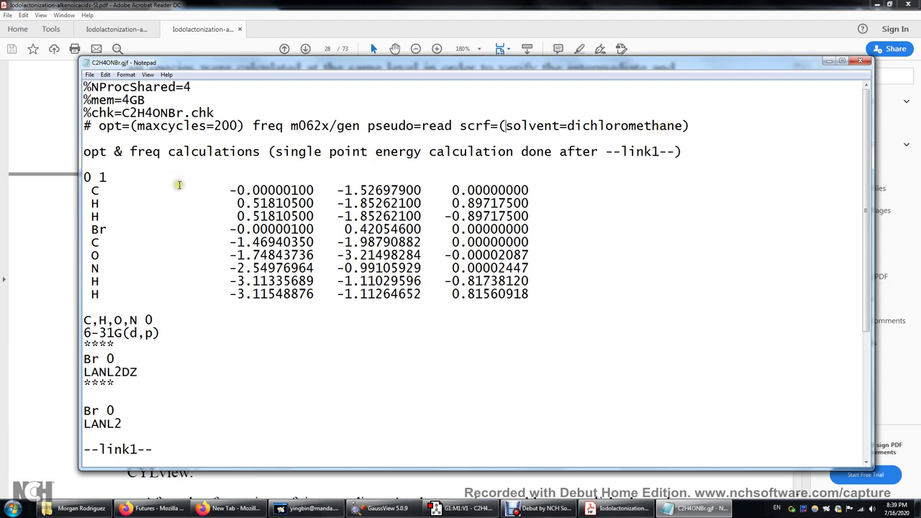
- Highlight the whole title line describing the opt and freq calculations
{"action": "double_click", "coordinate": [93, 155]}
{"action": "left_click", "coordinate": [233, 142]}
{"action": "left_click_drag", "start_coordinate": [474, 146], "coordinate": [679, 150]}
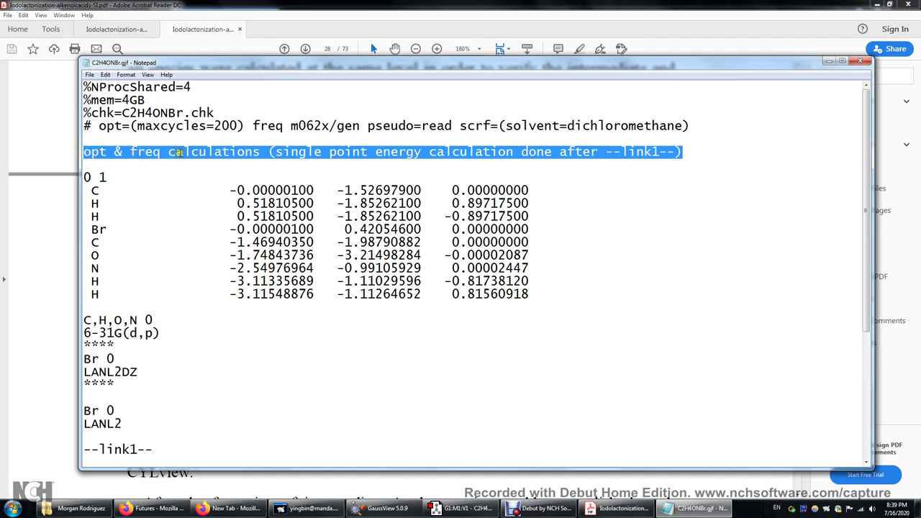
{"action": "left_click", "coordinate": [273, 154]}
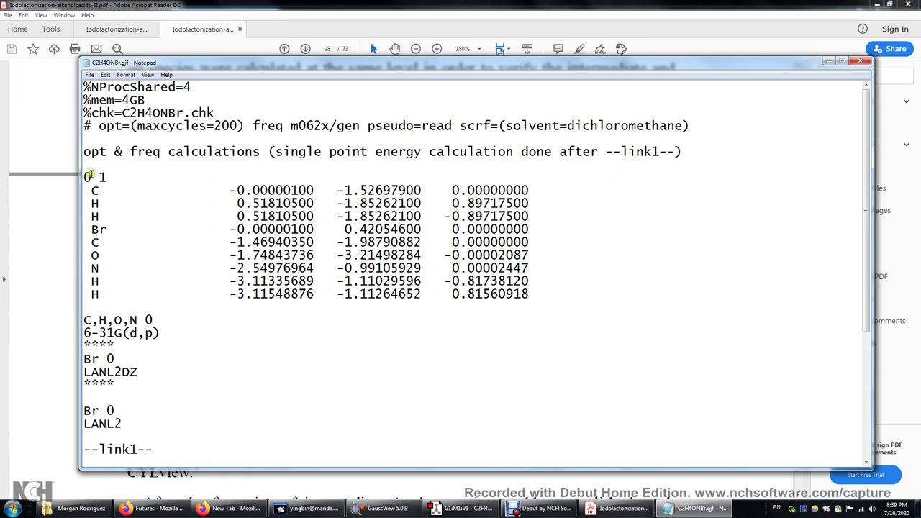
- Highlight the charge 0 and the spin multiplicity 1 above the atom coordinates
{"action": "left_click_drag", "start_coordinate": [90, 176], "coordinate": [83, 174]}
{"action": "double_click", "coordinate": [102, 177]}
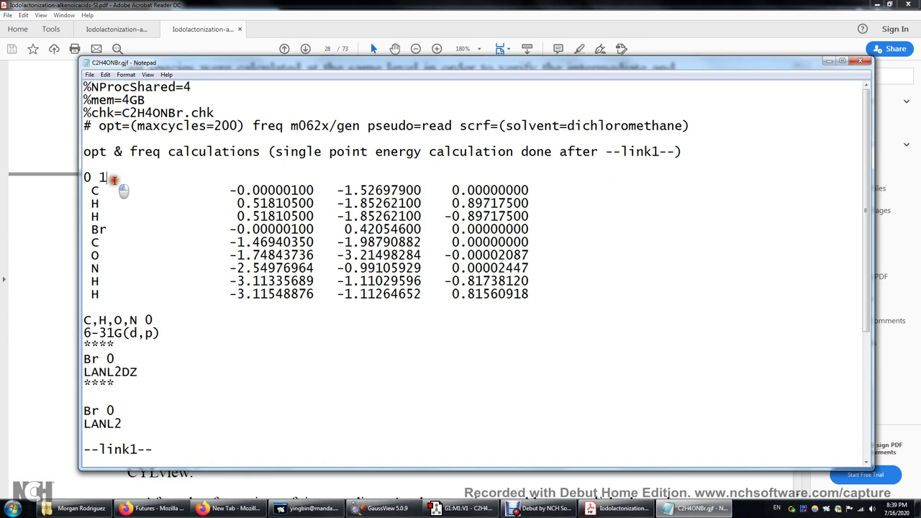
{"action": "left_click", "coordinate": [105, 177]}
{"action": "double_click", "coordinate": [102, 177]}
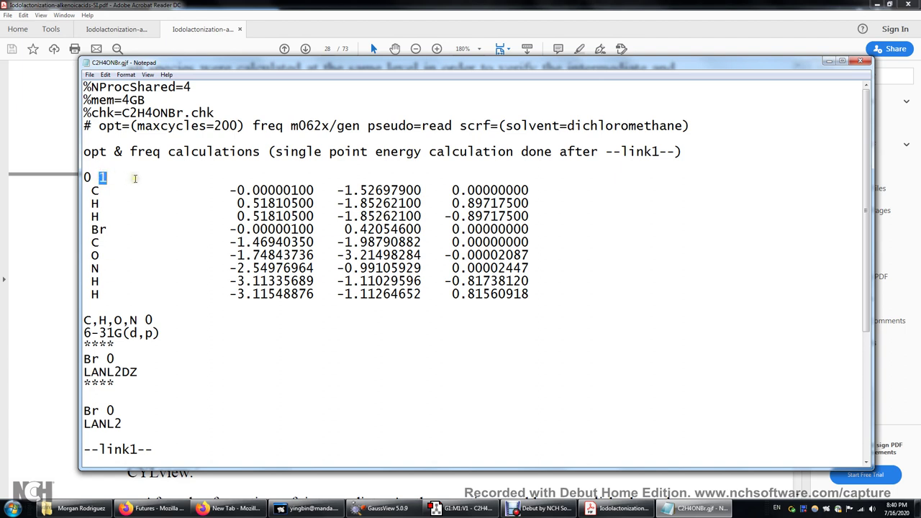
- Highlight the full block of atom symbols and coordinates, from the first C to the last H
{"action": "left_click", "coordinate": [184, 200]}
{"action": "left_click", "coordinate": [83, 190]}
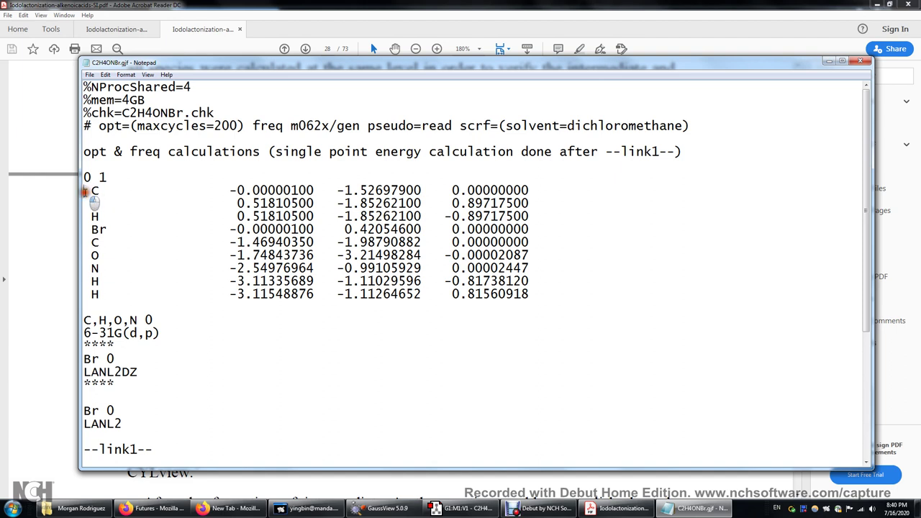
{"action": "left_click_drag", "start_coordinate": [84, 191], "coordinate": [562, 294]}
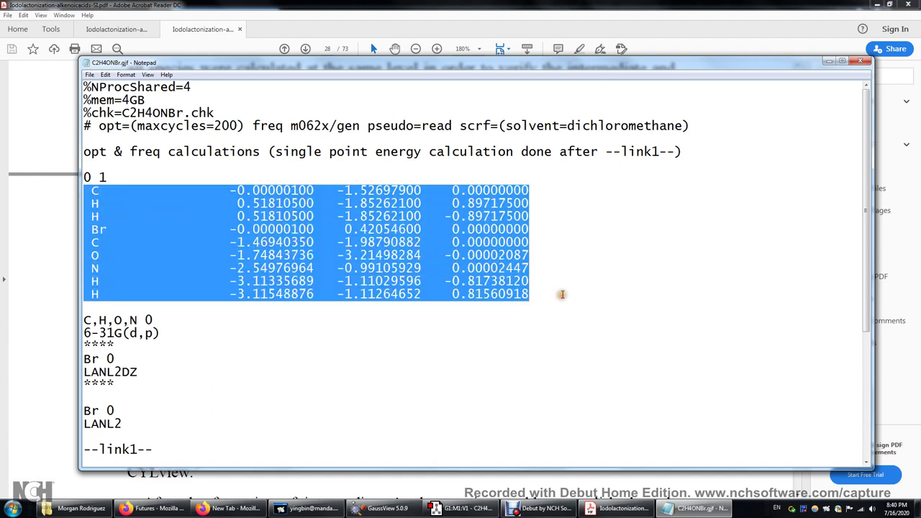
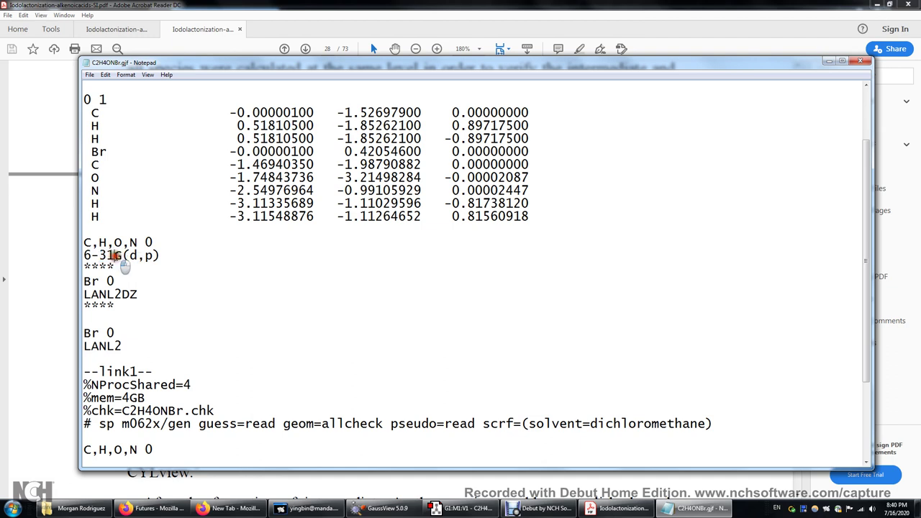
- Highlight the 31 in the 6-31G(d,p) basis set for C,H,O,N, and the **** separator below it
{"action": "left_click", "coordinate": [99, 256]}
{"action": "left_click_drag", "start_coordinate": [98, 256], "coordinate": [114, 256]}
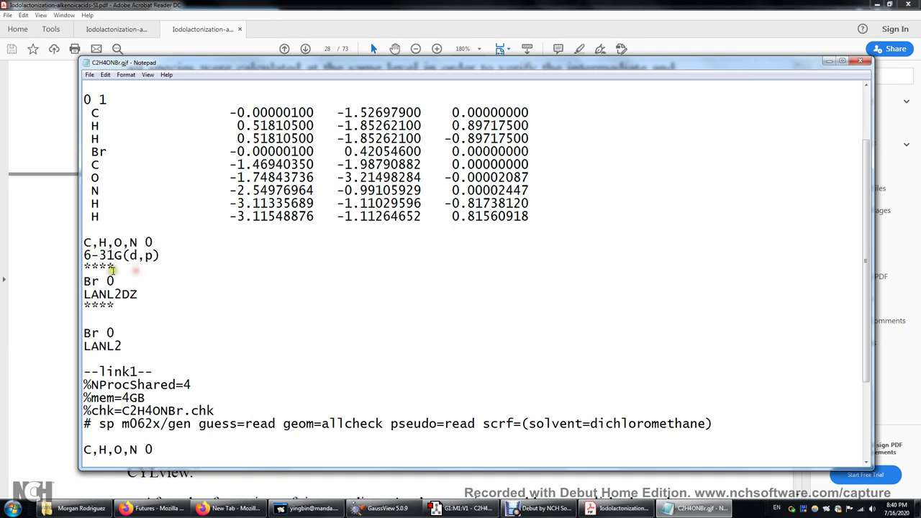
{"action": "left_click_drag", "start_coordinate": [115, 267], "coordinate": [84, 267]}
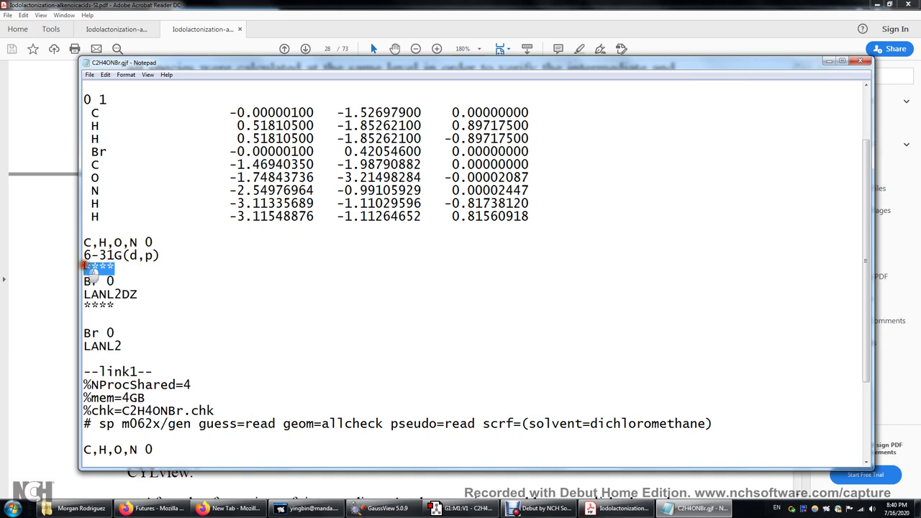
{"action": "left_click", "coordinate": [136, 270]}
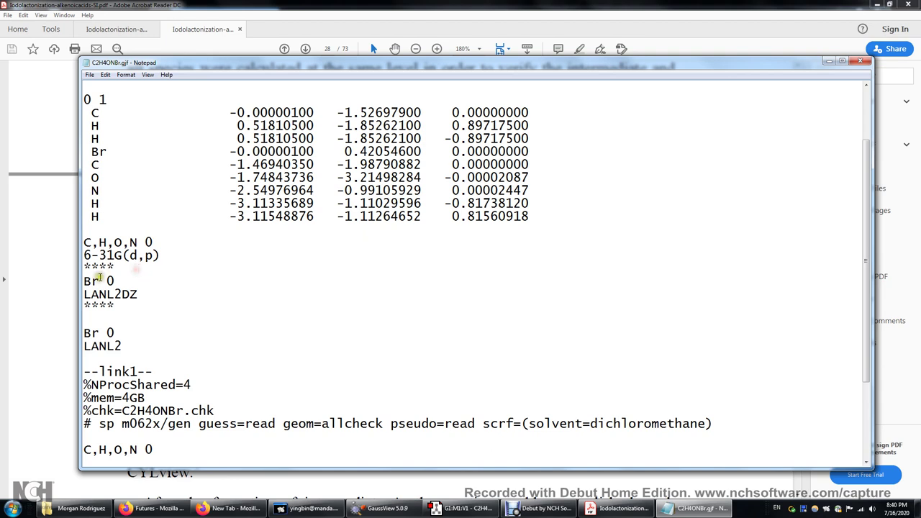
- Highlight the Br 0 line of the basis-set section, and its LANL2DZ entry with the closing **** separator
{"action": "mouse_move", "coordinate": [85, 281]}
{"action": "left_mouse_down"}
{"action": "mouse_move", "coordinate": [101, 269]}
{"action": "mouse_move", "coordinate": [84, 282]}
{"action": "left_mouse_up"}
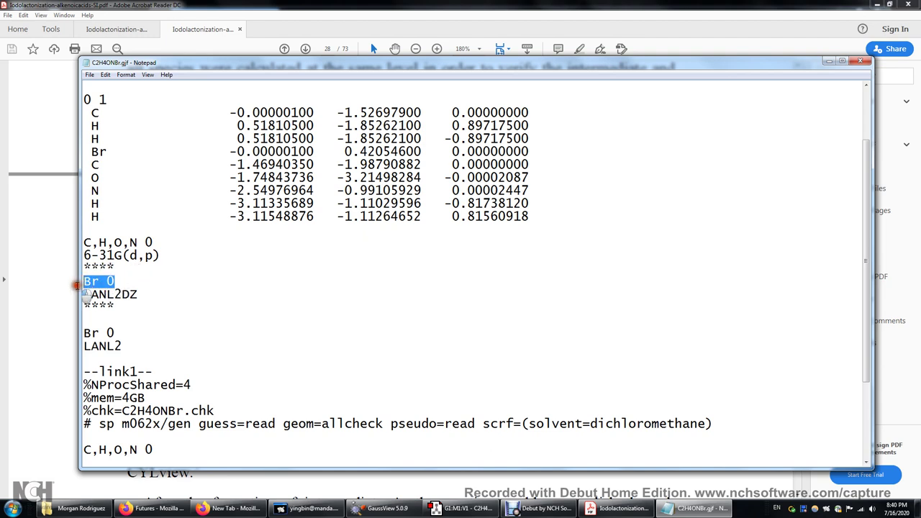
{"action": "left_click", "coordinate": [92, 294]}
{"action": "left_click_drag", "start_coordinate": [144, 292], "coordinate": [81, 307]}
{"action": "left_click", "coordinate": [134, 312]}
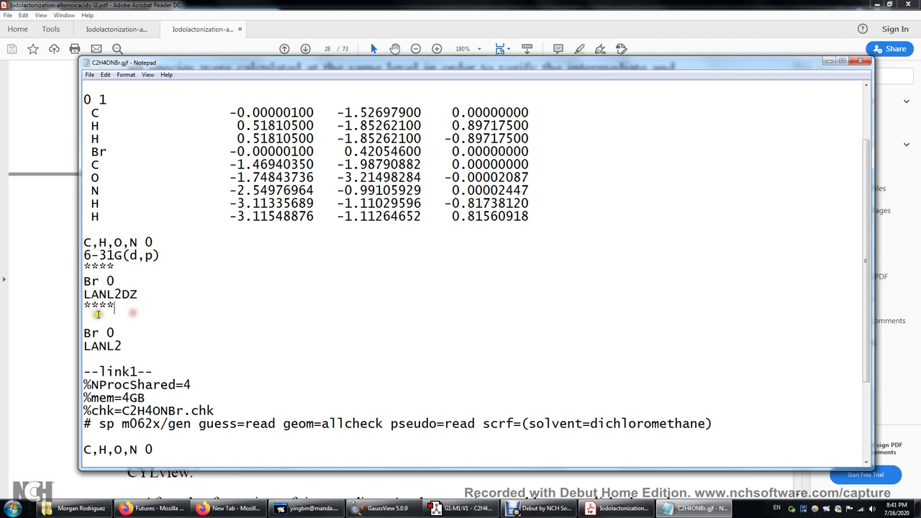
{"action": "left_click", "coordinate": [135, 316]}
- Highlight the LANL2 pseudopotential entry for Br, and the matching pseudo=read keyword in the first route line
{"action": "left_click_drag", "start_coordinate": [123, 347], "coordinate": [85, 347]}
{"action": "left_click", "coordinate": [115, 333]}
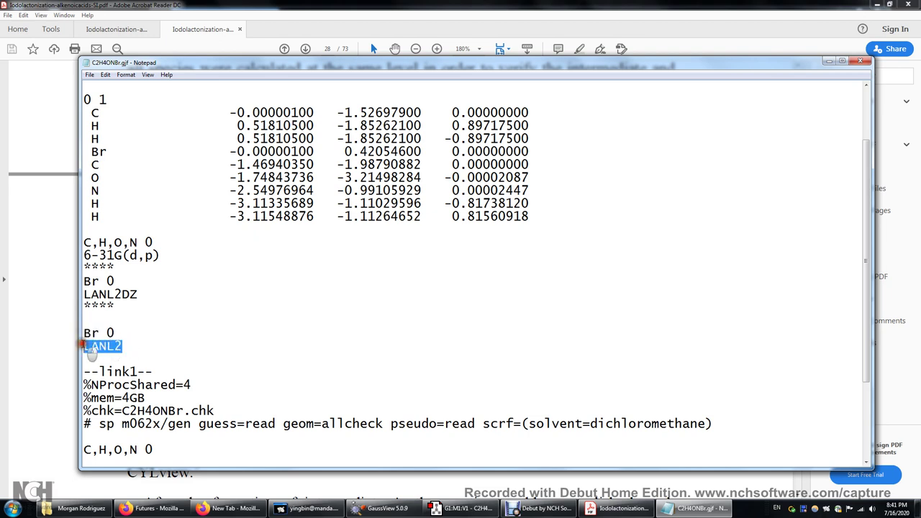
{"action": "scroll", "coordinate": [240, 319], "scroll_direction": "up", "scroll_amount": 1}
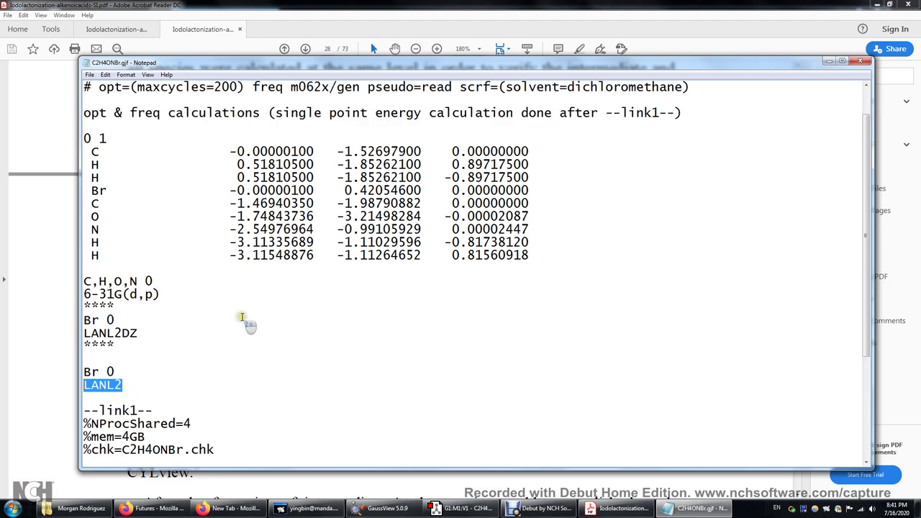
{"action": "scroll", "coordinate": [274, 303], "scroll_direction": "up", "scroll_amount": 1}
{"action": "left_click_drag", "start_coordinate": [368, 125], "coordinate": [453, 125]}
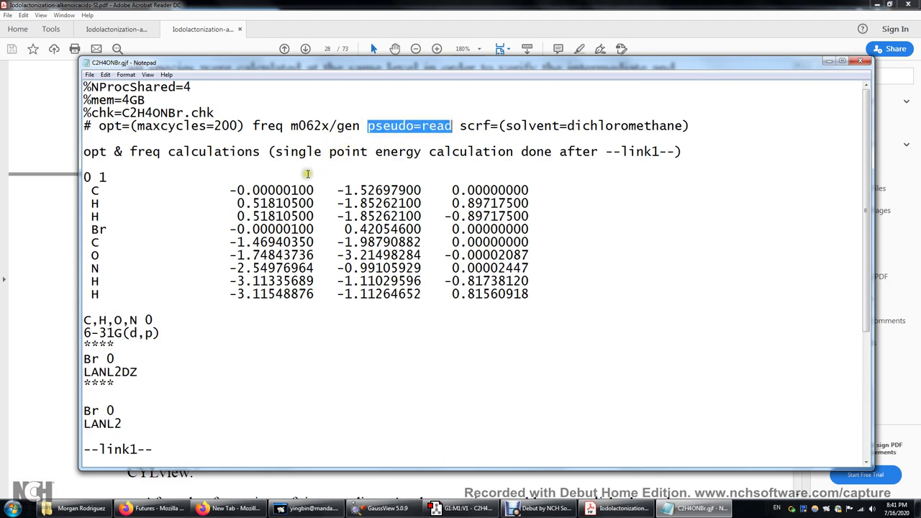
- Return to the Br pseudopotential section and highlight its LANL2 entry again
{"action": "scroll", "coordinate": [253, 208], "scroll_direction": "down", "scroll_amount": 1}
{"action": "mouse_move", "coordinate": [121, 385]}
{"action": "left_mouse_down"}
{"action": "mouse_move", "coordinate": [79, 370]}
{"action": "mouse_move", "coordinate": [94, 385]}
{"action": "mouse_move", "coordinate": [81, 385]}
{"action": "mouse_move", "coordinate": [121, 388]}
{"action": "left_mouse_up"}
{"action": "left_click", "coordinate": [193, 366]}
{"action": "left_click", "coordinate": [132, 384]}
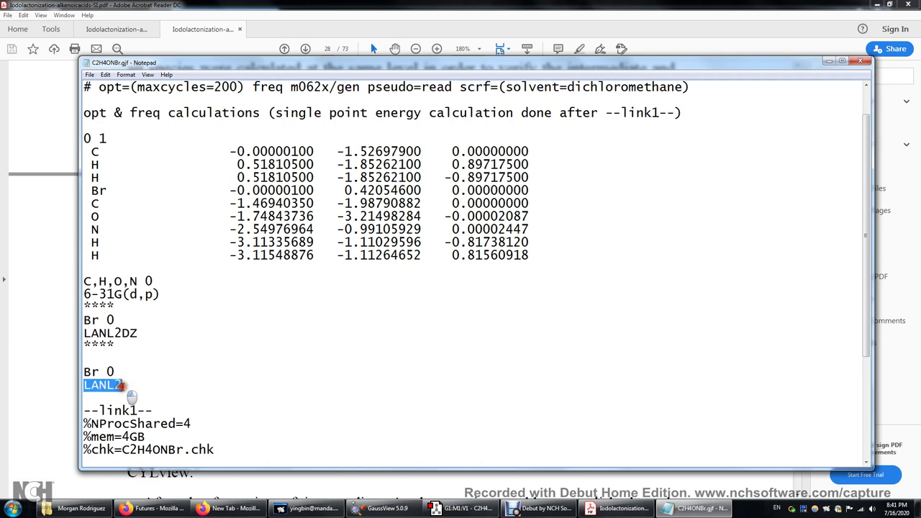
{"action": "left_click", "coordinate": [150, 383]}
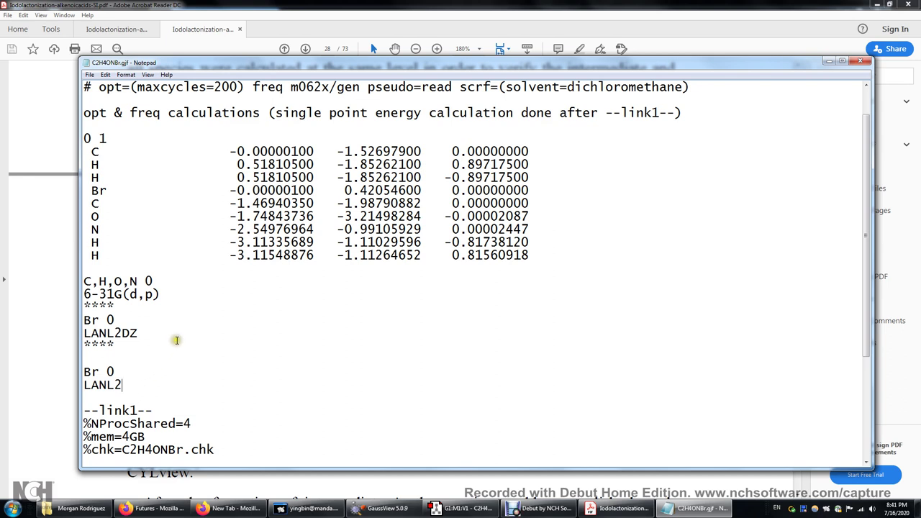
- Highlight the single point energy calculation wording in the title line, and the --link1-- line that starts the second job
{"action": "left_click_drag", "start_coordinate": [276, 112], "coordinate": [504, 116]}
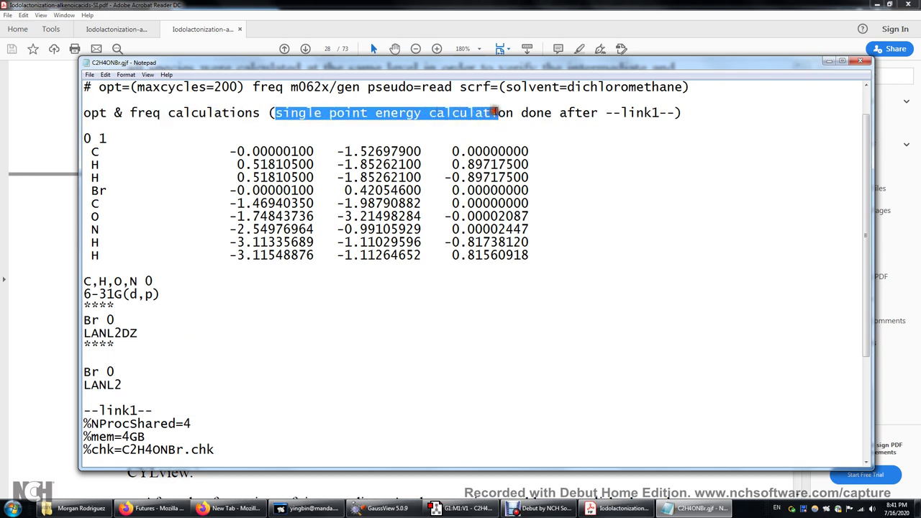
{"action": "scroll", "coordinate": [248, 246], "scroll_direction": "down", "scroll_amount": 2}
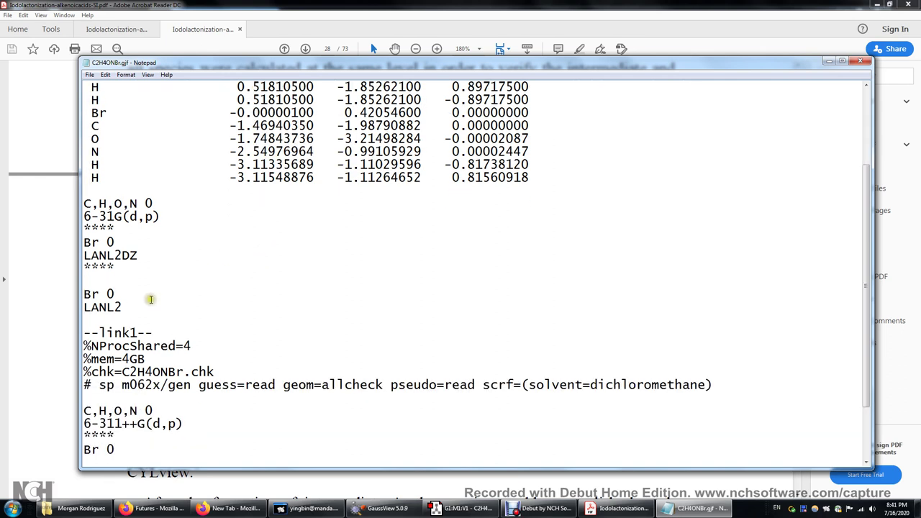
{"action": "left_click", "coordinate": [101, 322]}
{"action": "left_click_drag", "start_coordinate": [157, 333], "coordinate": [81, 334]}
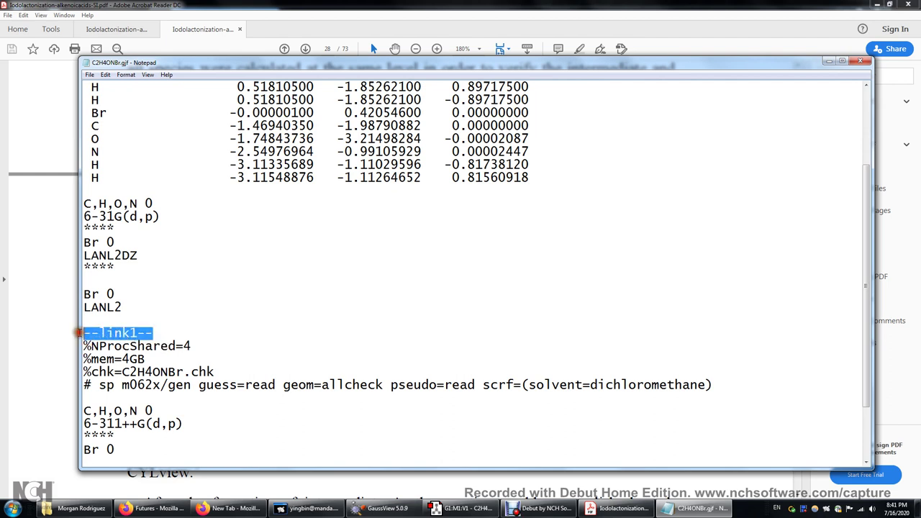
- Compare the checkpoint file name C2H4ONBr.chk in the --link1-- section and at the start of the file by highlighting both
{"action": "scroll", "coordinate": [297, 286], "scroll_direction": "down", "scroll_amount": 1}
{"action": "left_click", "coordinate": [292, 280]}
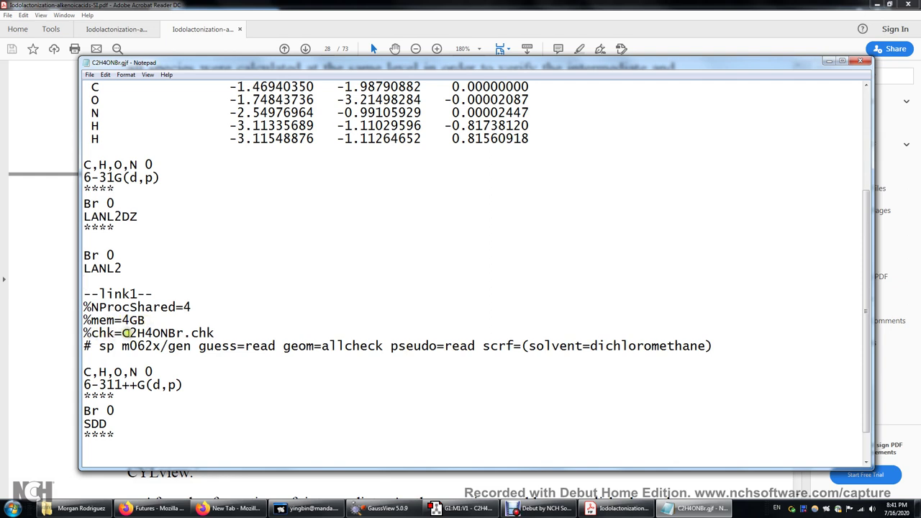
{"action": "left_click_drag", "start_coordinate": [126, 333], "coordinate": [207, 333]}
{"action": "scroll", "coordinate": [174, 280], "scroll_direction": "up", "scroll_amount": 1}
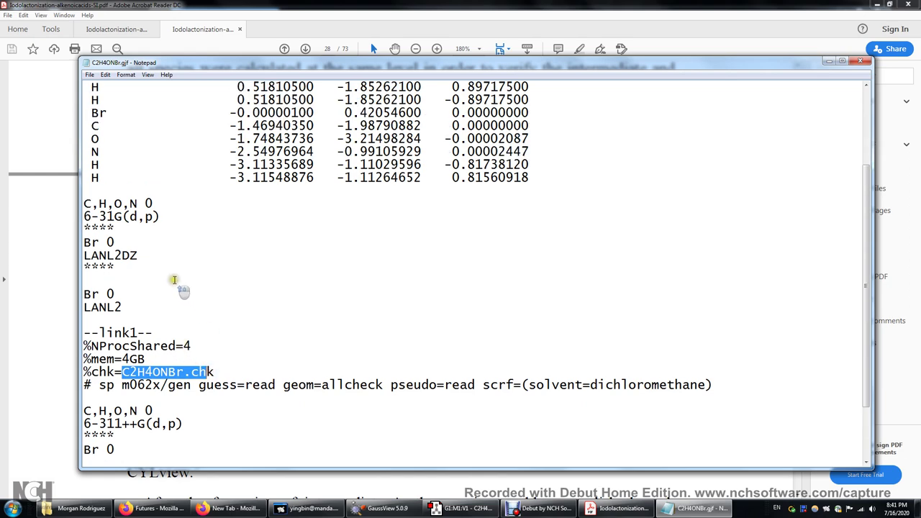
{"action": "scroll", "coordinate": [174, 280], "scroll_direction": "up", "scroll_amount": 3}
{"action": "left_click_drag", "start_coordinate": [123, 113], "coordinate": [214, 113]}
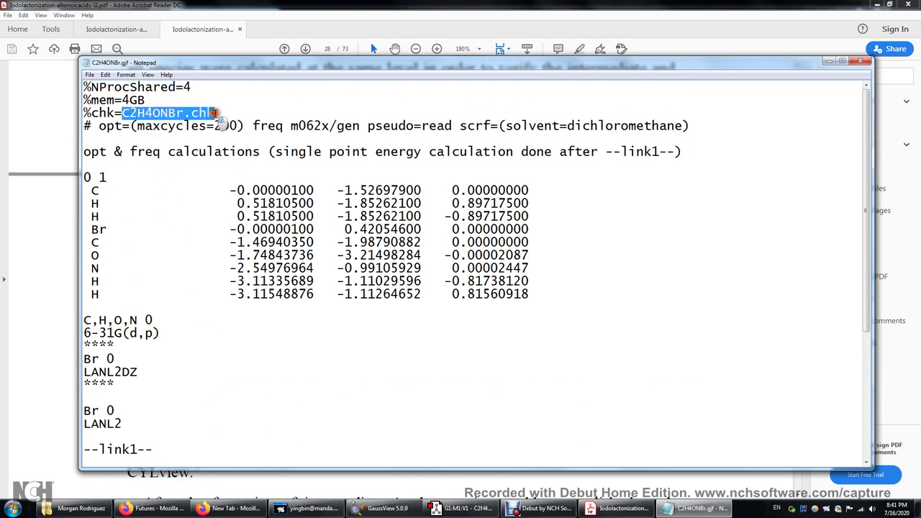
{"action": "scroll", "coordinate": [148, 152], "scroll_direction": "down", "scroll_amount": 5}
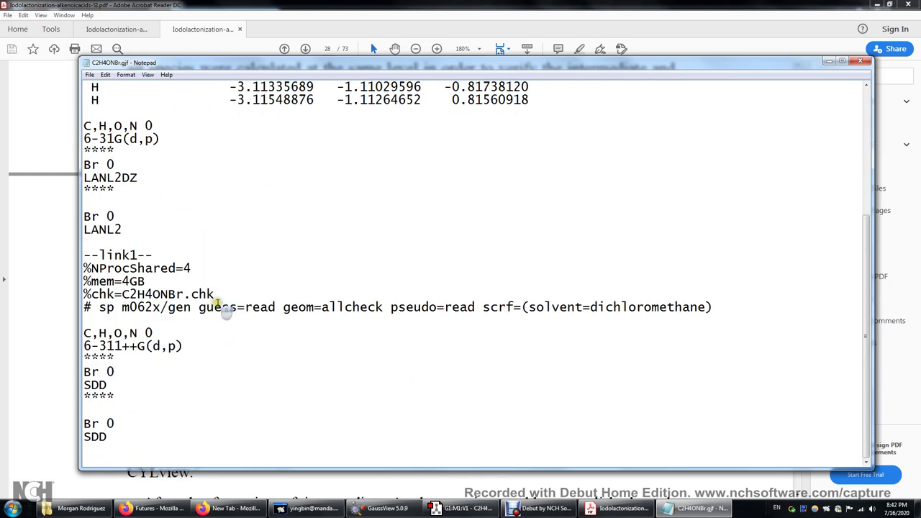
{"action": "left_click_drag", "start_coordinate": [215, 295], "coordinate": [123, 295]}
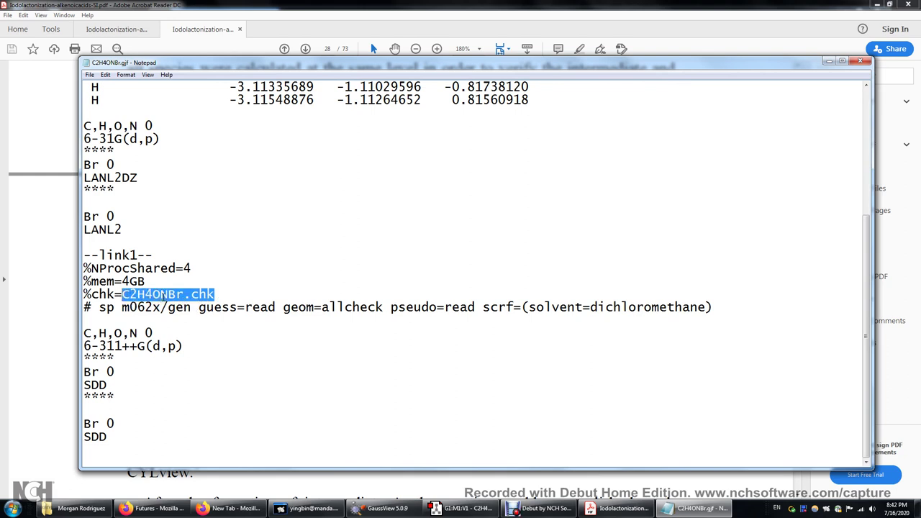
{"action": "left_click", "coordinate": [164, 296]}
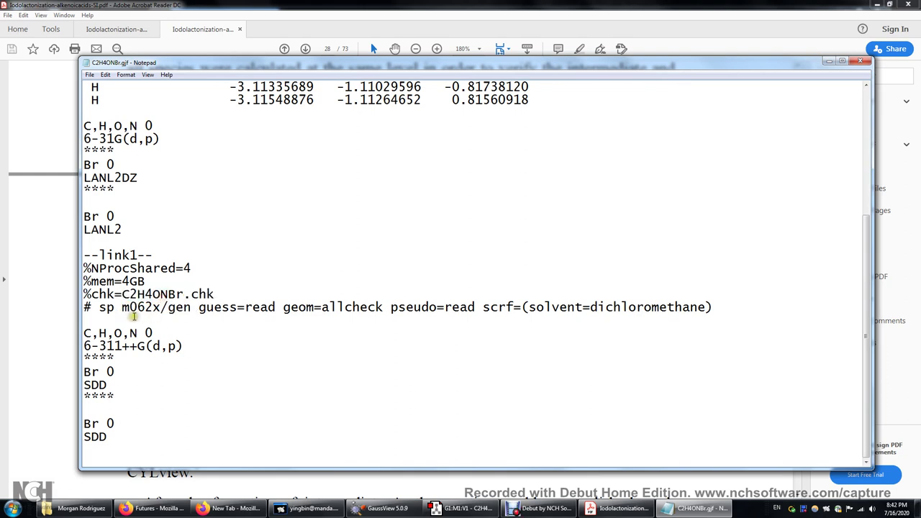
- Highlight the sp keyword and the m062x functional in the route line after --link1--
{"action": "left_click", "coordinate": [95, 308]}
{"action": "left_click_drag", "start_coordinate": [99, 309], "coordinate": [115, 310]}
{"action": "left_click", "coordinate": [114, 311]}
{"action": "left_click", "coordinate": [129, 310]}
{"action": "left_click", "coordinate": [145, 308]}
{"action": "left_click_drag", "start_coordinate": [160, 307], "coordinate": [128, 308]}
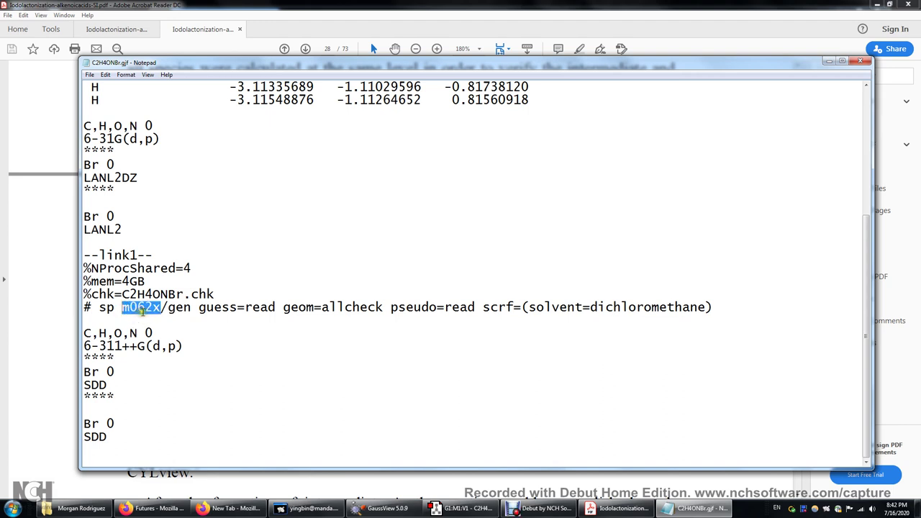
- Point out the gen keyword and highlight guess=read in the single-point route line
{"action": "left_click", "coordinate": [170, 335]}
{"action": "left_click_drag", "start_coordinate": [168, 307], "coordinate": [124, 295]}
{"action": "left_click", "coordinate": [189, 309]}
{"action": "left_click", "coordinate": [243, 308]}
{"action": "left_click", "coordinate": [208, 307]}
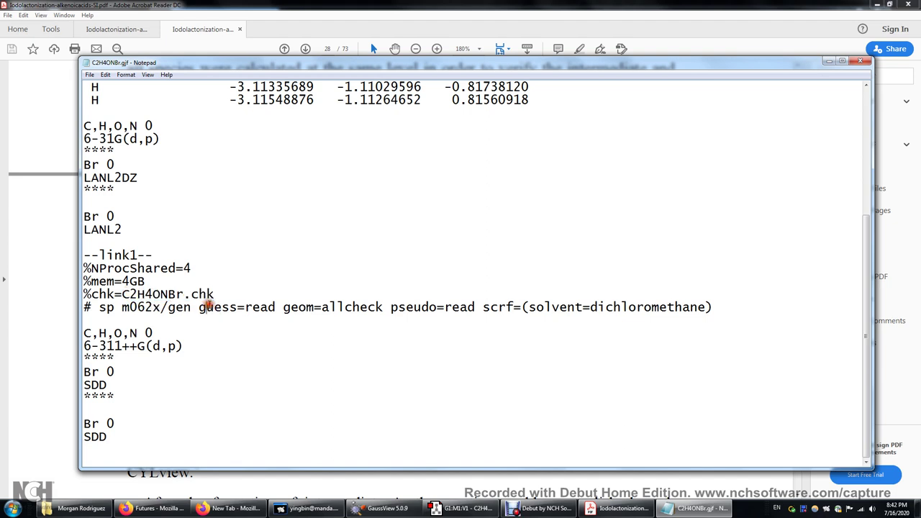
{"action": "left_click_drag", "start_coordinate": [200, 309], "coordinate": [281, 310]}
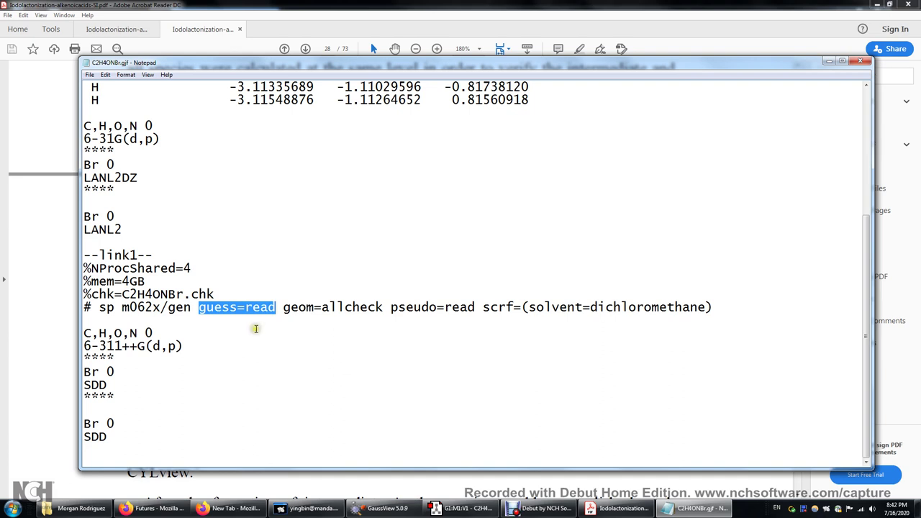
- Highlight the geom=allcheck keyword in the single-point route line, and refer back to the coordinates of the first job
{"action": "left_click", "coordinate": [256, 329]}
{"action": "left_click_drag", "start_coordinate": [282, 308], "coordinate": [316, 311]}
{"action": "left_click", "coordinate": [322, 307]}
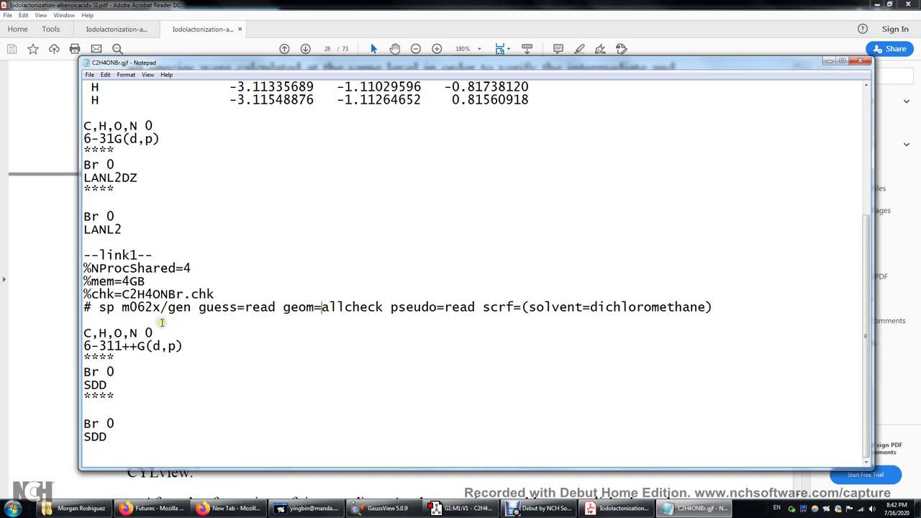
{"action": "scroll", "coordinate": [230, 291], "scroll_direction": "up", "scroll_amount": 3}
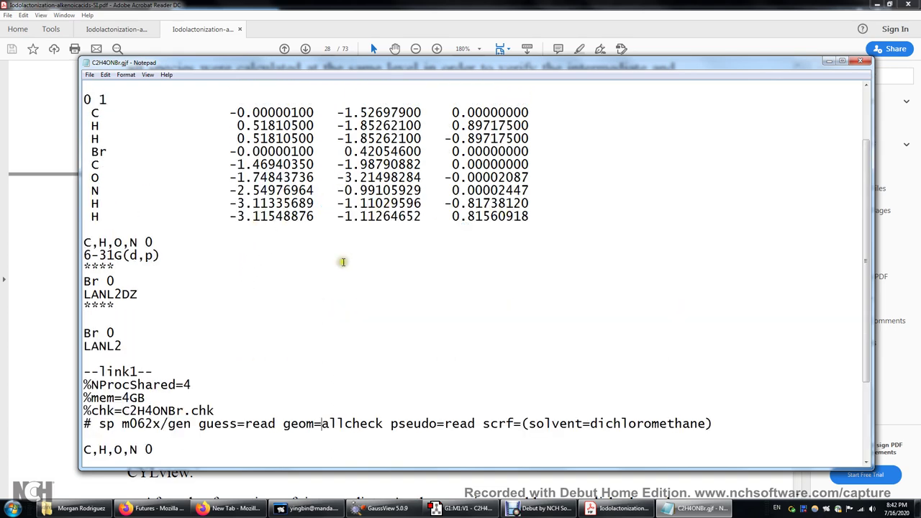
{"action": "scroll", "coordinate": [340, 264], "scroll_direction": "down", "scroll_amount": 2}
{"action": "left_click_drag", "start_coordinate": [283, 346], "coordinate": [353, 346]}
- Highlight the C2H4ONBr.chk checkpoint file name in the --link1-- section
{"action": "left_click_drag", "start_coordinate": [123, 333], "coordinate": [202, 333]}
{"action": "left_click", "coordinate": [138, 333]}
{"action": "left_click_drag", "start_coordinate": [131, 333], "coordinate": [169, 333]}
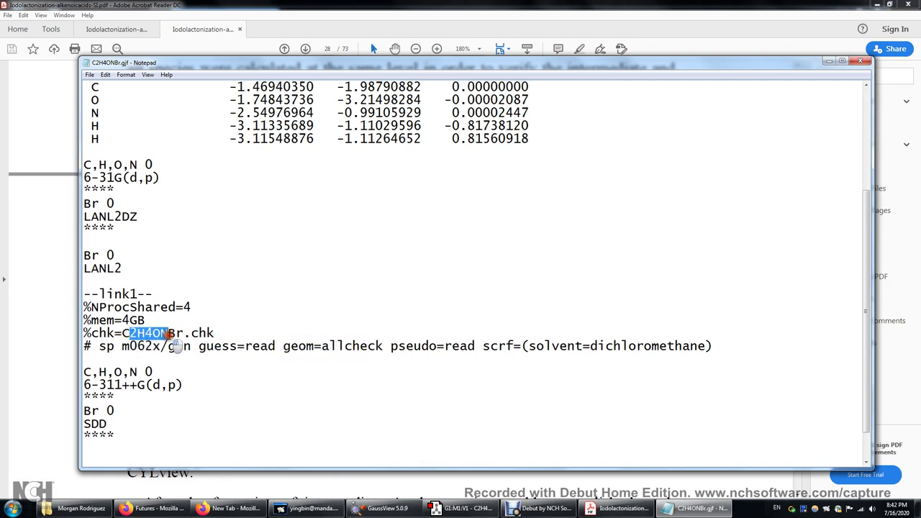
- Highlight "opt & freq" in the title line of the first job
{"action": "scroll", "coordinate": [189, 306], "scroll_direction": "up", "scroll_amount": 4}
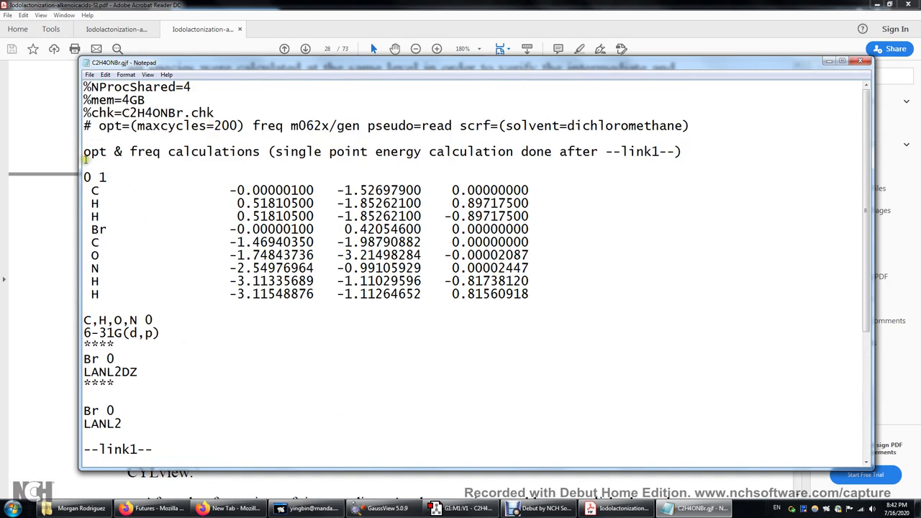
{"action": "left_click_drag", "start_coordinate": [84, 151], "coordinate": [165, 152]}
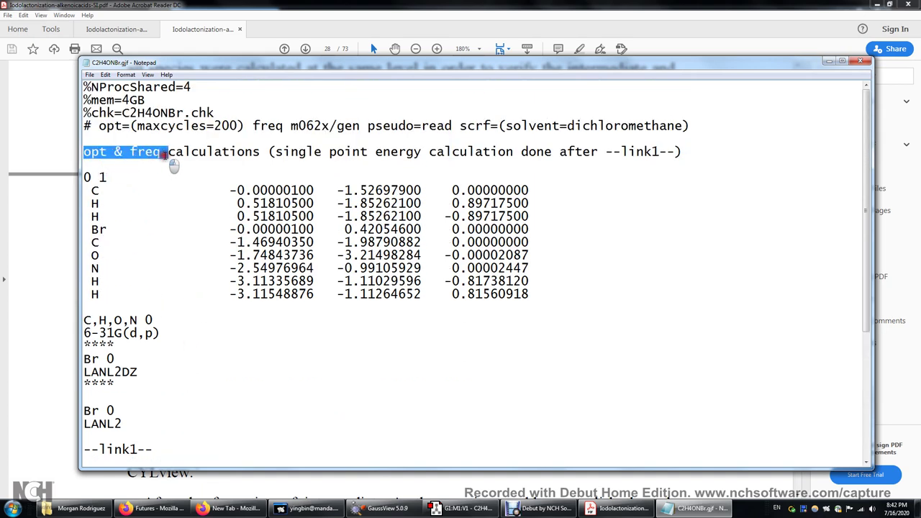
{"action": "scroll", "coordinate": [272, 238], "scroll_direction": "down", "scroll_amount": 3}
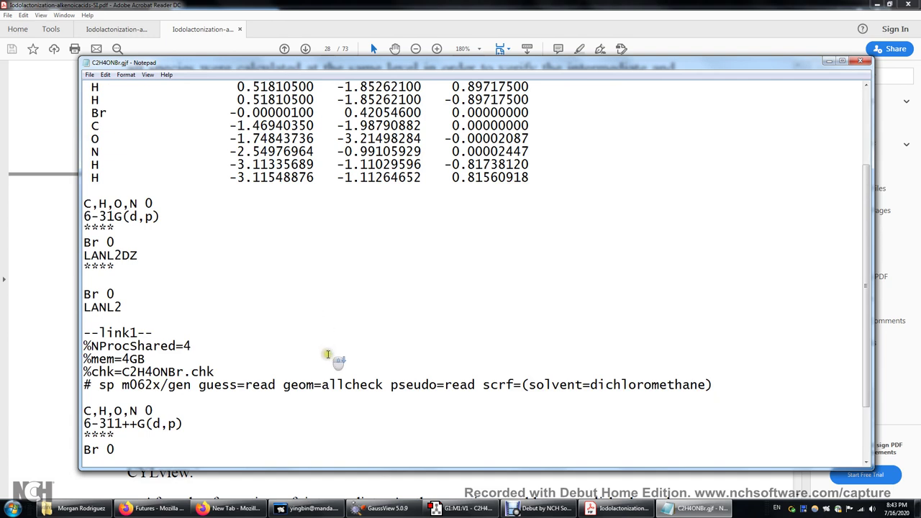
{"action": "scroll", "coordinate": [334, 320], "scroll_direction": "up", "scroll_amount": 2}
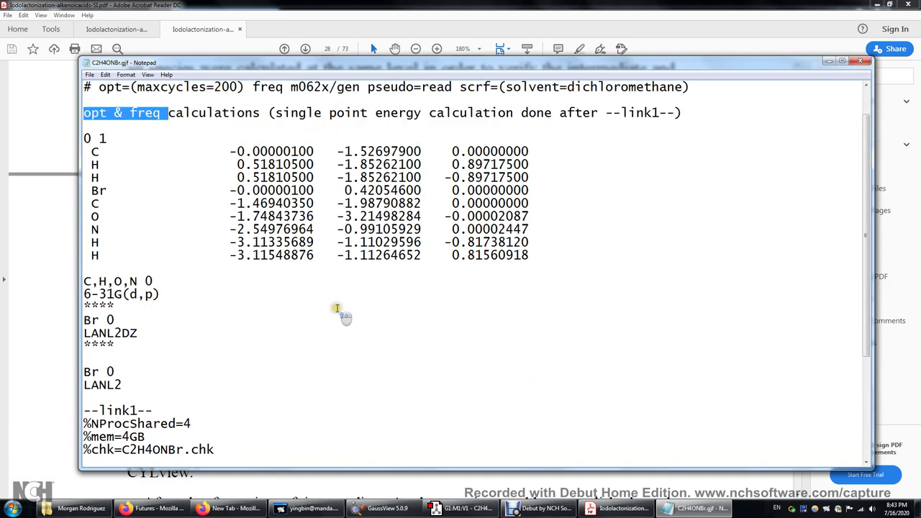
- Highlight the 6-31G(d,p) basis set of the first job, followed by 6-311++G(d,p) in the --link1-- section for comparison
{"action": "left_click", "coordinate": [165, 294]}
{"action": "left_click_drag", "start_coordinate": [166, 295], "coordinate": [84, 294]}
{"action": "left_click", "coordinate": [263, 295]}
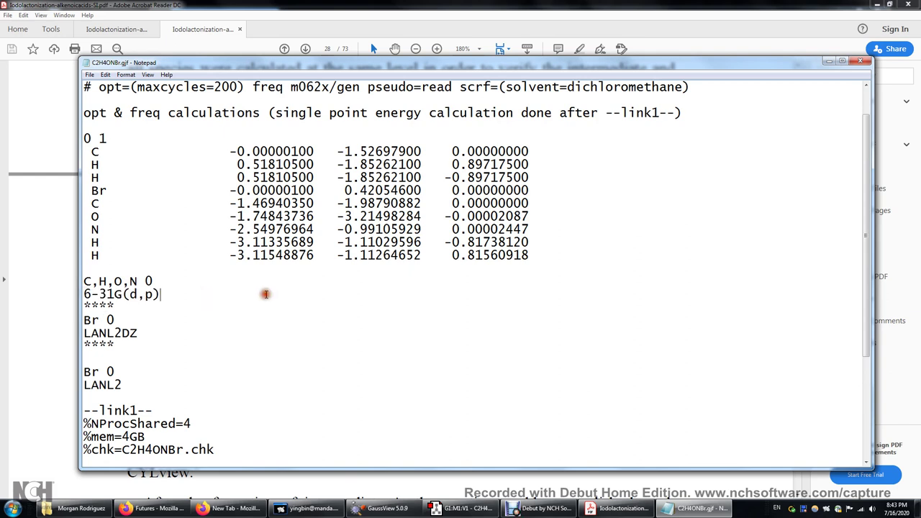
{"action": "scroll", "coordinate": [280, 301], "scroll_direction": "down", "scroll_amount": 3}
{"action": "left_click_drag", "start_coordinate": [187, 386], "coordinate": [75, 387]}
{"action": "left_click", "coordinate": [323, 386]}
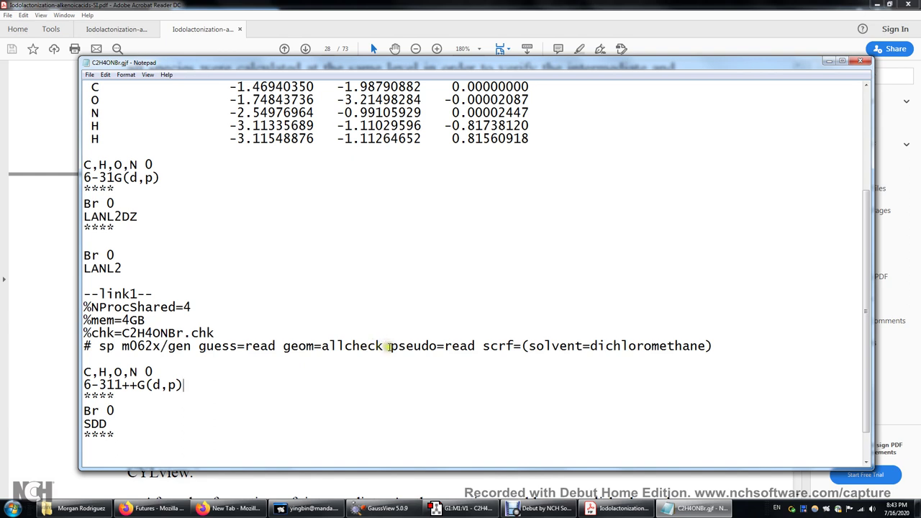
- Highlight pseudo=read, scrf and the dichloromethane solvent in the single-point route line
{"action": "left_click_drag", "start_coordinate": [388, 346], "coordinate": [476, 347]}
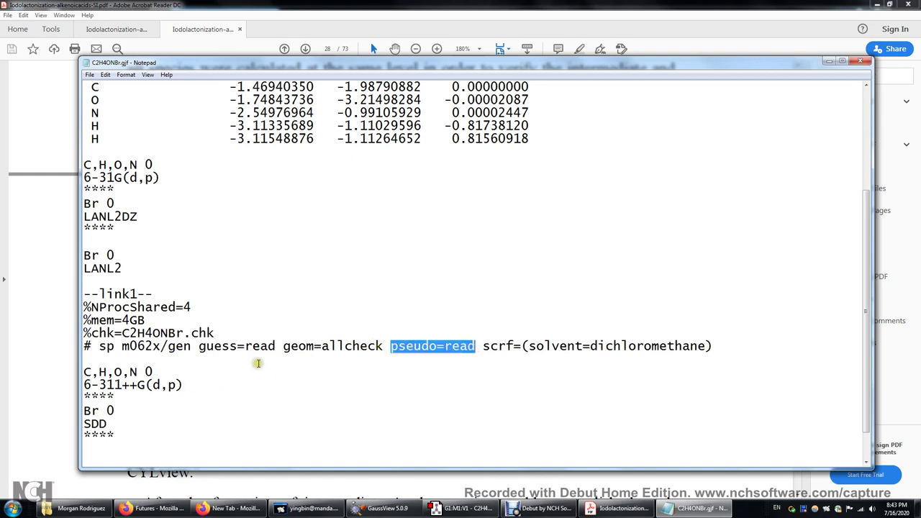
{"action": "scroll", "coordinate": [258, 363], "scroll_direction": "down", "scroll_amount": 1}
{"action": "left_click", "coordinate": [428, 307]}
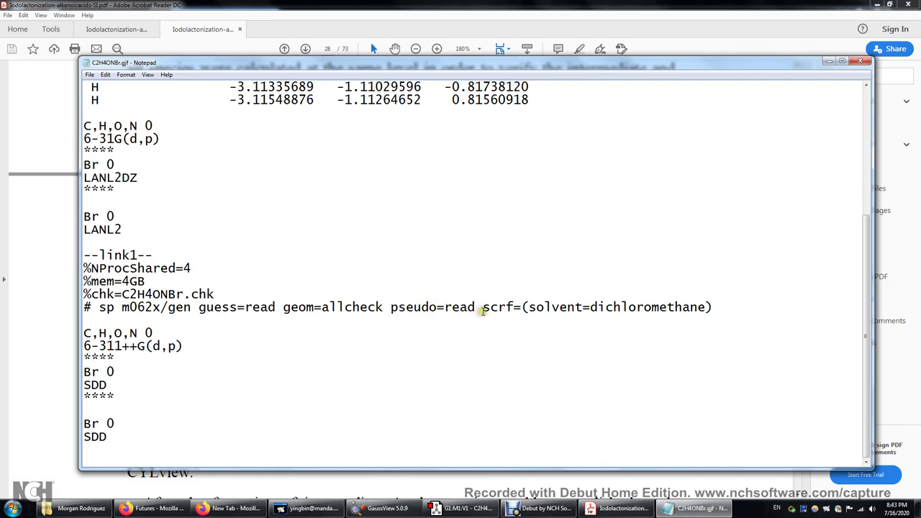
{"action": "left_click_drag", "start_coordinate": [483, 307], "coordinate": [516, 307]}
{"action": "left_click", "coordinate": [528, 310]}
{"action": "left_click_drag", "start_coordinate": [592, 307], "coordinate": [705, 309]}
{"action": "left_click", "coordinate": [645, 319]}
- Highlight the 11 and the d,p polarization functions of 6-311++G(d,p), and point out the elements they apply to
{"action": "left_click", "coordinate": [113, 333]}
{"action": "left_click_drag", "start_coordinate": [100, 347], "coordinate": [120, 348]}
{"action": "left_click", "coordinate": [123, 347]}
{"action": "left_click", "coordinate": [167, 369]}
{"action": "left_click_drag", "start_coordinate": [153, 348], "coordinate": [177, 347]}
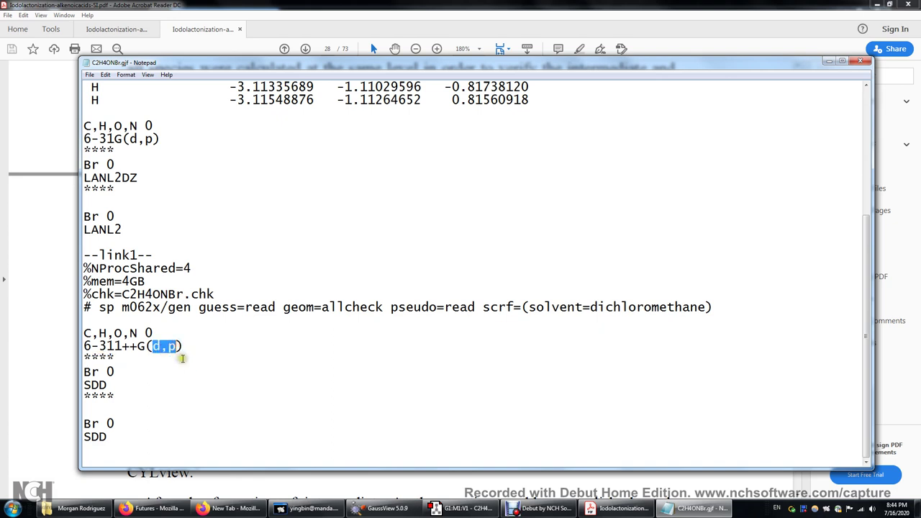
{"action": "left_click", "coordinate": [216, 362]}
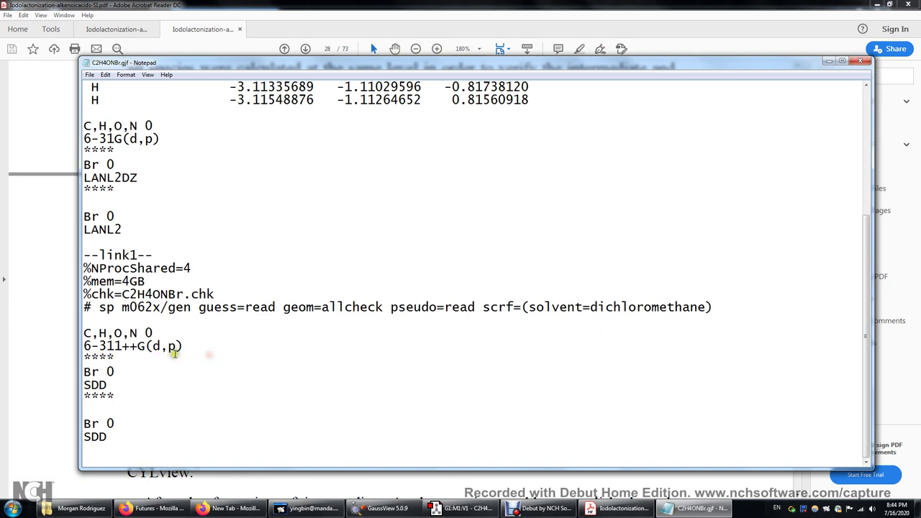
{"action": "left_click_drag", "start_coordinate": [173, 349], "coordinate": [166, 351]}
{"action": "left_click", "coordinate": [90, 336]}
{"action": "double_click", "coordinate": [171, 346]}
{"action": "left_click", "coordinate": [103, 332]}
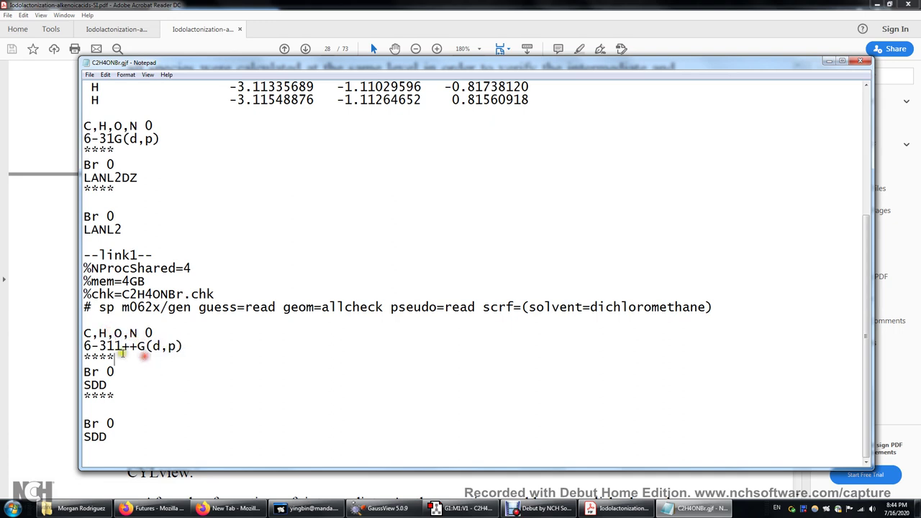
- Highlight the **** separator and bromine's SDD basis set after --link1--, and compare it with LANL2DZ in the first job
{"action": "left_click_drag", "start_coordinate": [115, 357], "coordinate": [76, 354]}
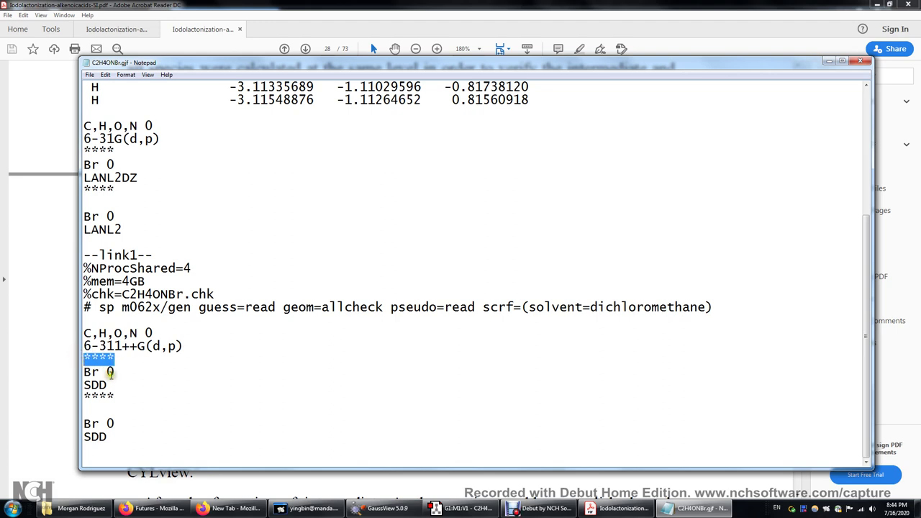
{"action": "left_click", "coordinate": [100, 372]}
{"action": "left_click_drag", "start_coordinate": [108, 385], "coordinate": [84, 385]}
{"action": "left_click", "coordinate": [125, 389]}
{"action": "left_click_drag", "start_coordinate": [141, 178], "coordinate": [68, 178]}
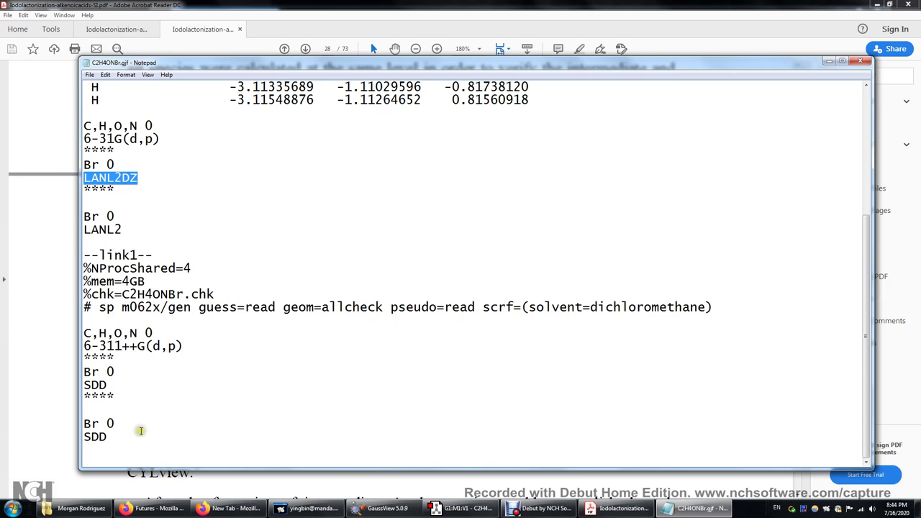
- Point out the blank line and the closing Br 0 entry, highlight its SDD pseudopotential, and refer back to the SDD and LANL2DZ basis lines
{"action": "left_click", "coordinate": [113, 412]}
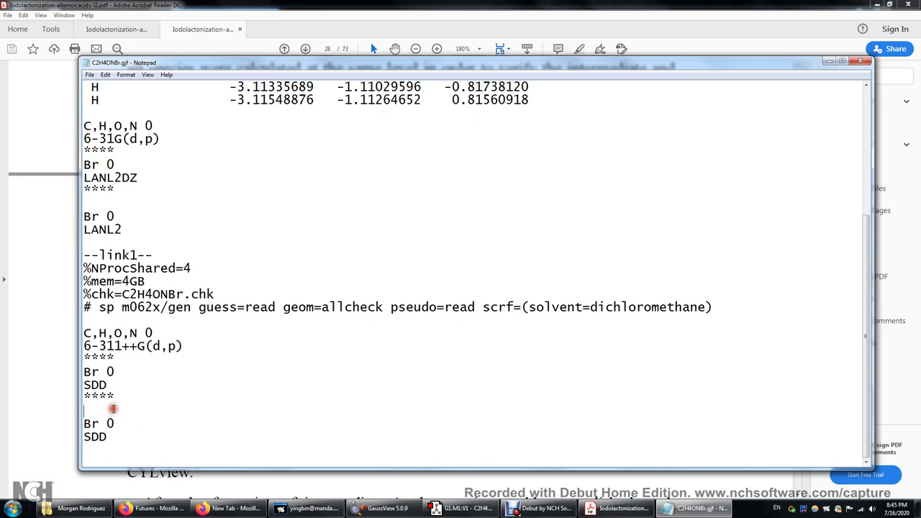
{"action": "left_click", "coordinate": [123, 428]}
{"action": "left_click", "coordinate": [128, 424]}
{"action": "left_click", "coordinate": [109, 438]}
{"action": "left_click_drag", "start_coordinate": [109, 438], "coordinate": [84, 437]}
{"action": "left_click_drag", "start_coordinate": [108, 385], "coordinate": [93, 379]}
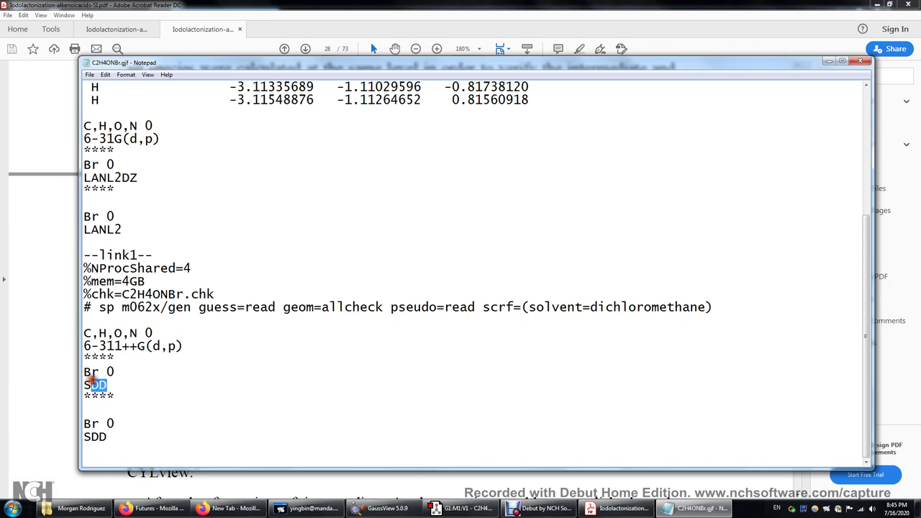
{"action": "left_click_drag", "start_coordinate": [141, 178], "coordinate": [83, 178]}
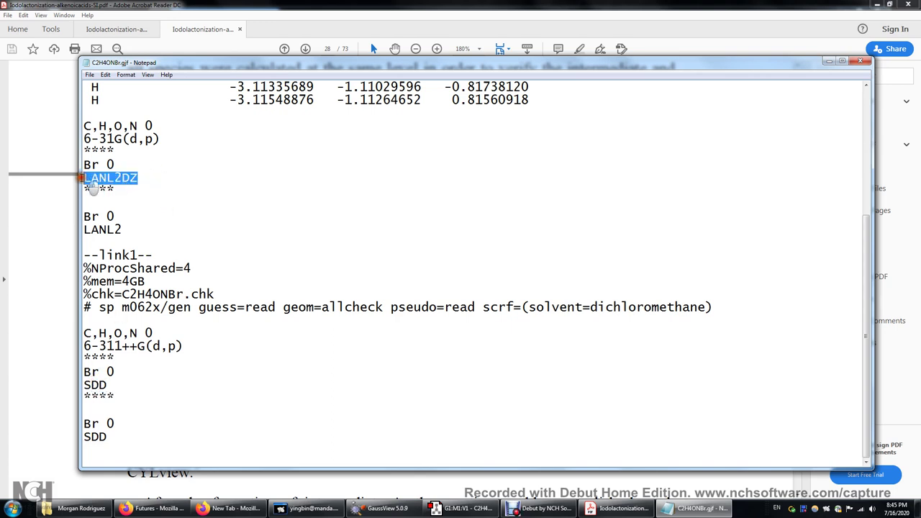
- Highlight the 311 part of 6-311++G(d,p) for C,H,O,N, as well as SDD and its Br element label
{"action": "left_click", "coordinate": [109, 384]}
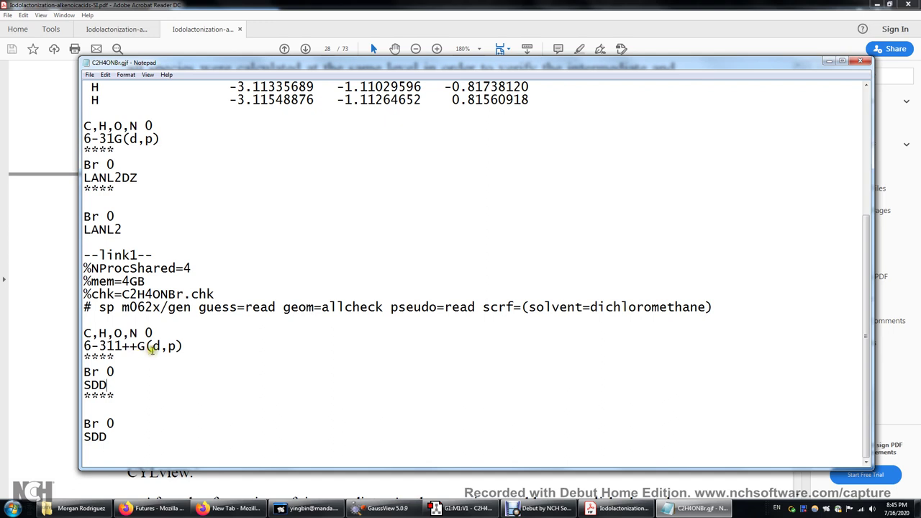
{"action": "left_click_drag", "start_coordinate": [119, 346], "coordinate": [96, 346]}
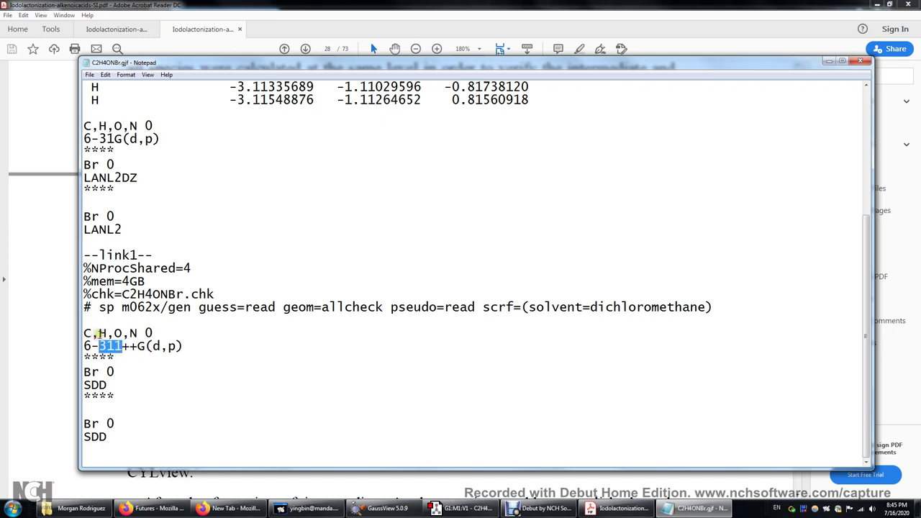
{"action": "left_click", "coordinate": [136, 333]}
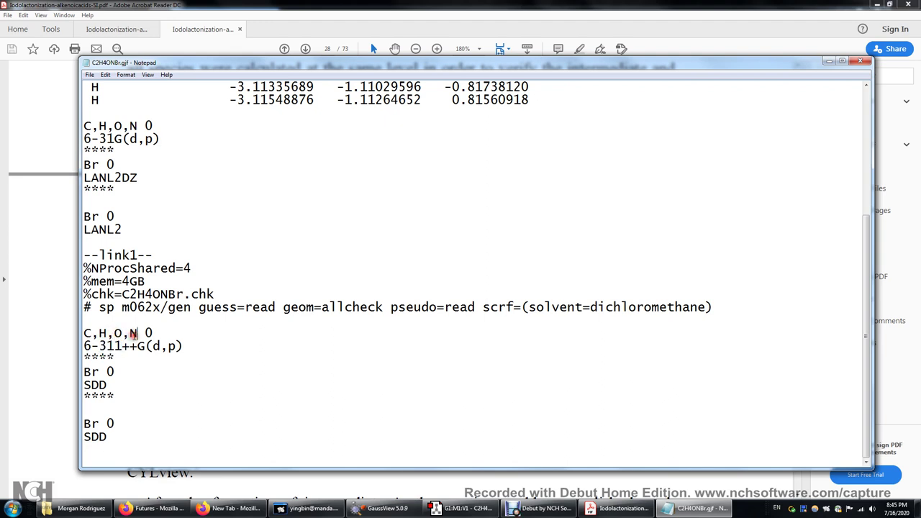
{"action": "left_click_drag", "start_coordinate": [114, 385], "coordinate": [85, 385]}
{"action": "left_click", "coordinate": [108, 385]}
{"action": "double_click", "coordinate": [92, 372]}
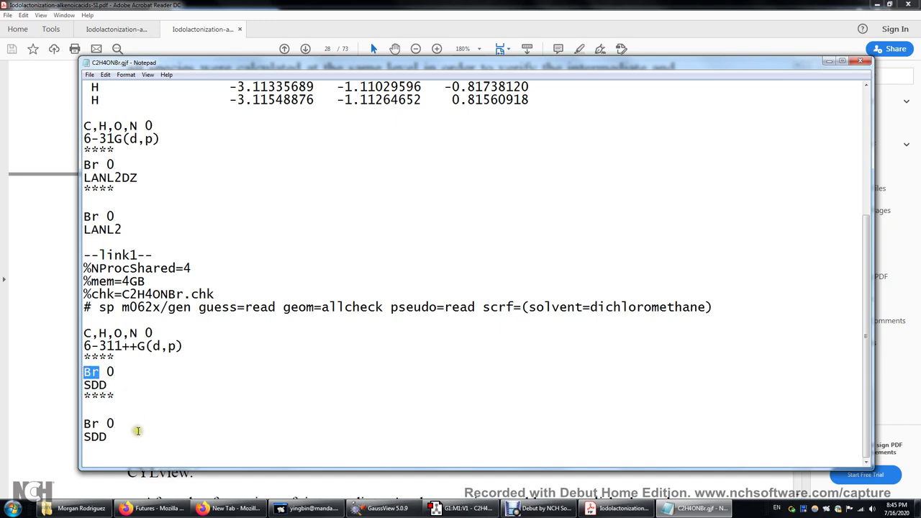
- Highlight SDD in both bromine entries of the single-point section, comparing the basis set line with the pseudopotential line
{"action": "left_click_drag", "start_coordinate": [108, 437], "coordinate": [84, 435]}
{"action": "left_click", "coordinate": [108, 437]}
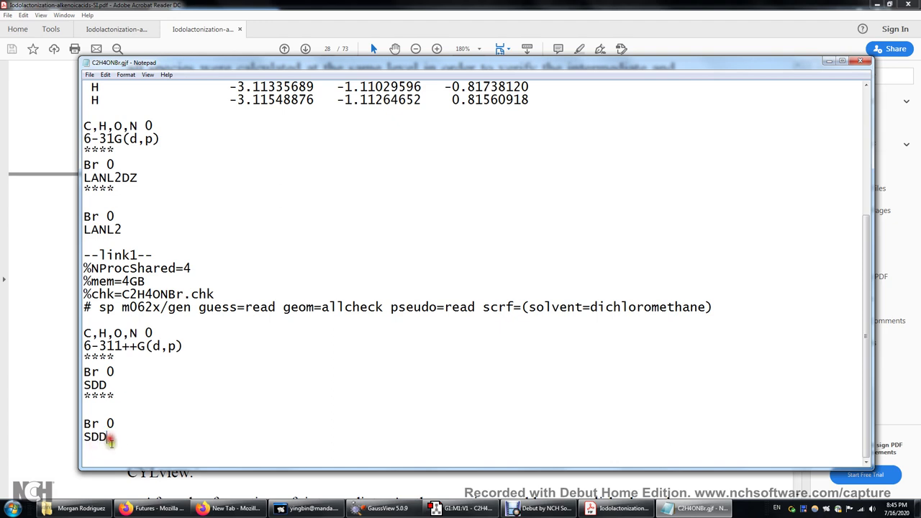
{"action": "left_click", "coordinate": [108, 385]}
{"action": "left_click_drag", "start_coordinate": [108, 386], "coordinate": [83, 386]}
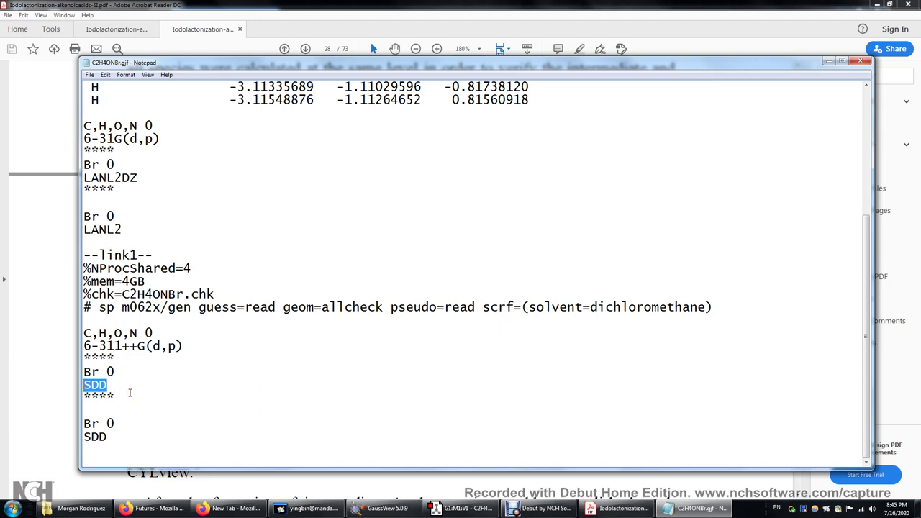
{"action": "left_click", "coordinate": [108, 437]}
{"action": "left_click_drag", "start_coordinate": [108, 437], "coordinate": [83, 437]}
{"action": "left_click", "coordinate": [136, 457]}
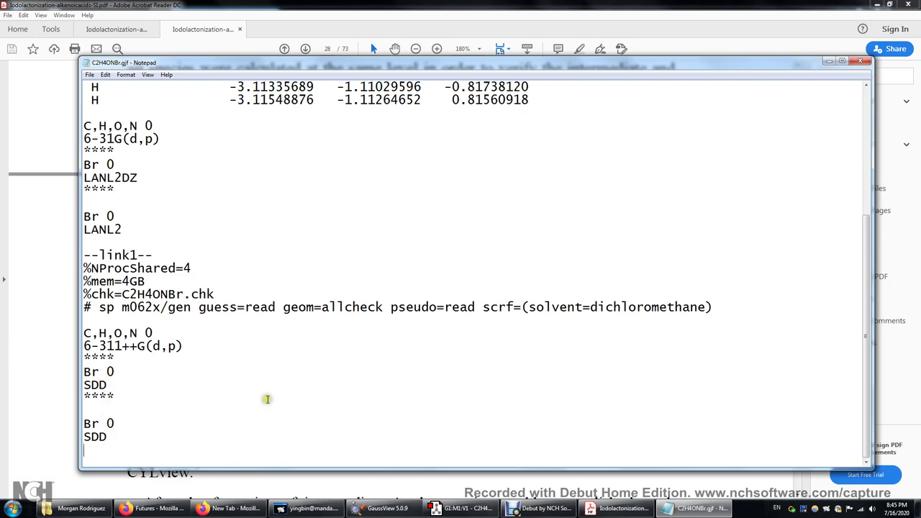
- Close the input file, switch to GaussView and rotate the C2H4ONBr molecule in its view window
{"action": "left_click", "coordinate": [861, 61]}
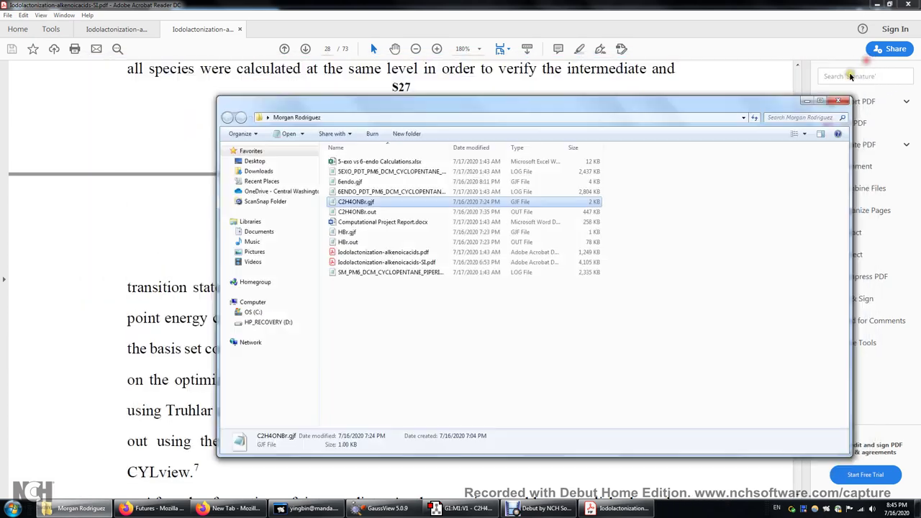
{"action": "left_click", "coordinate": [389, 508]}
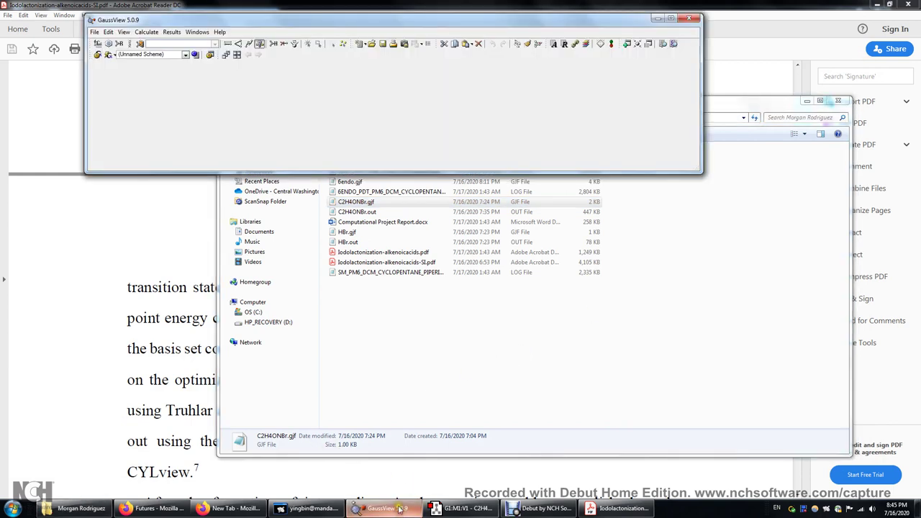
{"action": "left_click", "coordinate": [464, 508]}
{"action": "left_click_drag", "start_coordinate": [461, 335], "coordinate": [445, 278]}
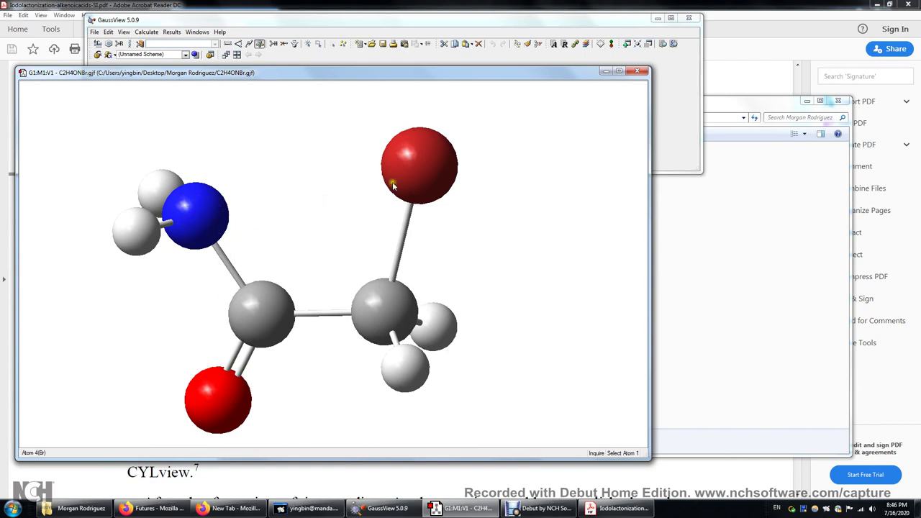
- Examine the Gaussian Calculation Setup for the C2H4ONBr molecule, and close it together with GaussView
{"action": "left_click", "coordinate": [146, 31]}
{"action": "left_click", "coordinate": [165, 44]}
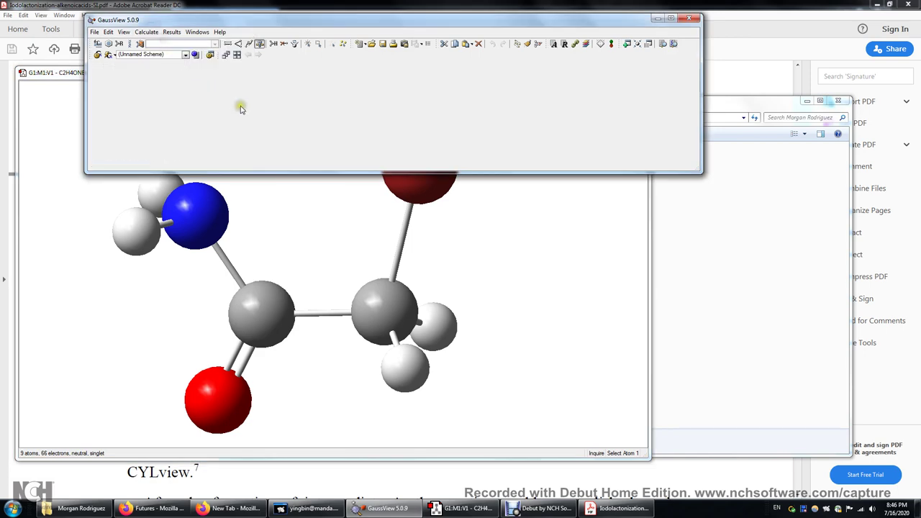
{"action": "left_click_drag", "start_coordinate": [182, 6], "coordinate": [471, 137]}
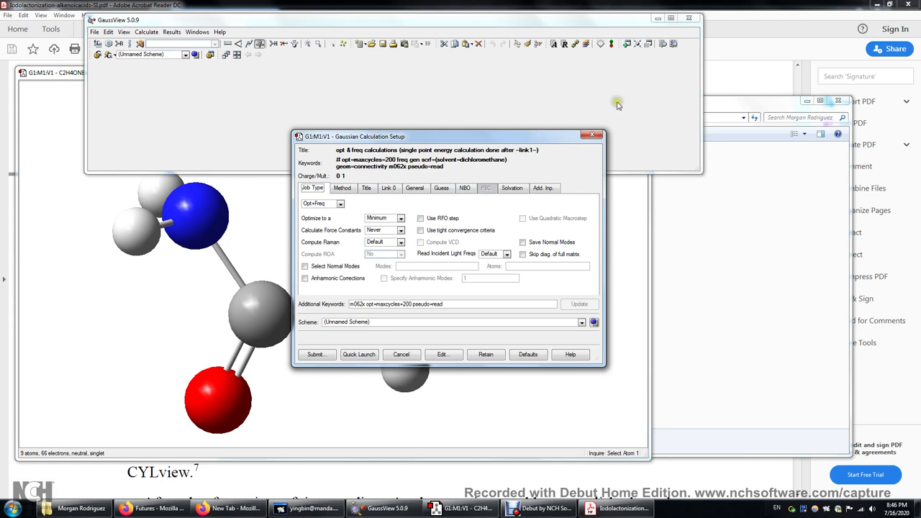
{"action": "left_click", "coordinate": [592, 134]}
{"action": "left_click", "coordinate": [689, 17]}
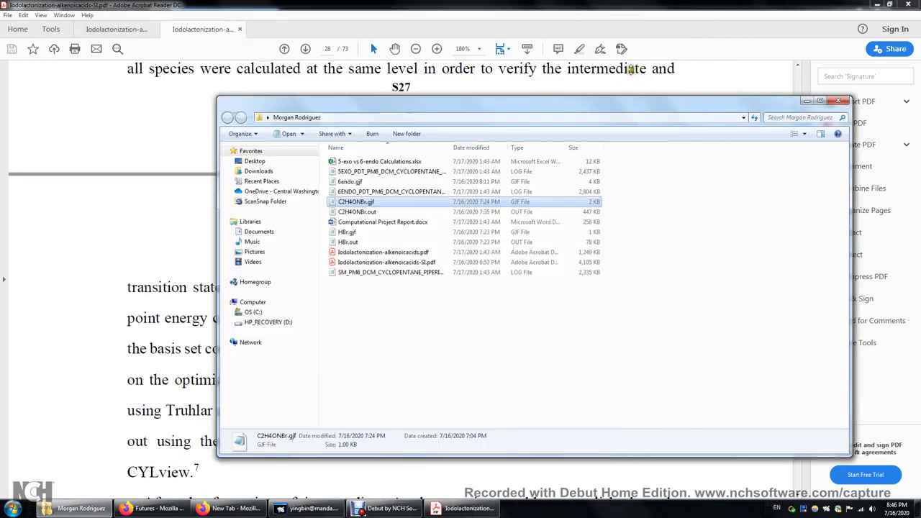
- Find the first "Normal t" match in the output file C2H4ONBr.out and highlight the words Normal termination
{"action": "left_click", "coordinate": [369, 212]}
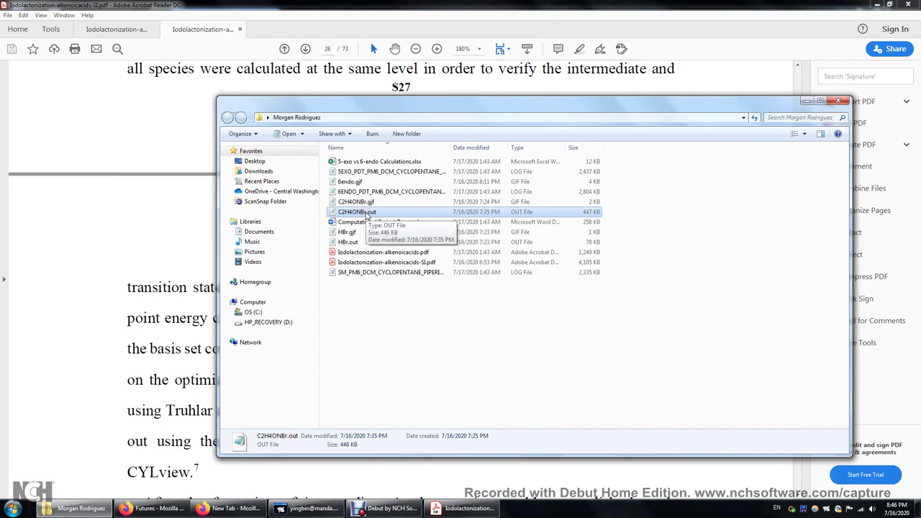
{"action": "double_click", "coordinate": [369, 212]}
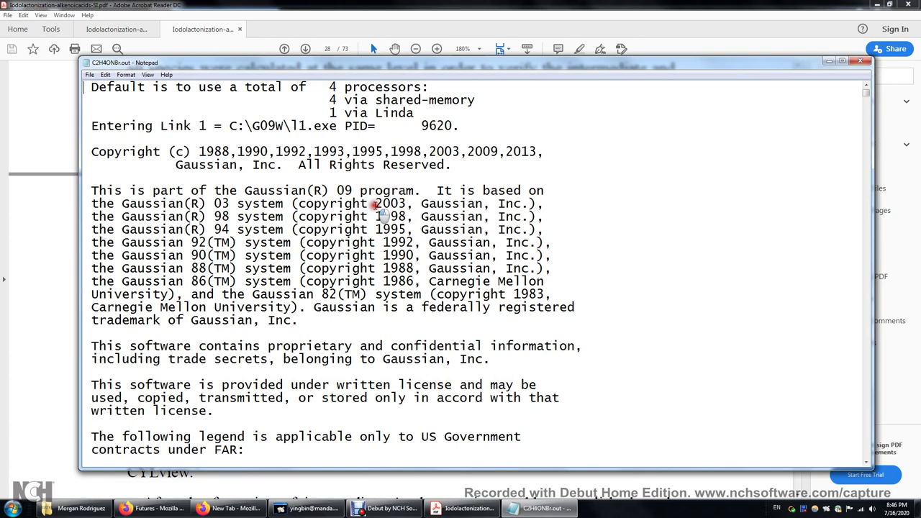
{"action": "key", "text": "ctrl+f"}
{"action": "type", "text": "Nor"}
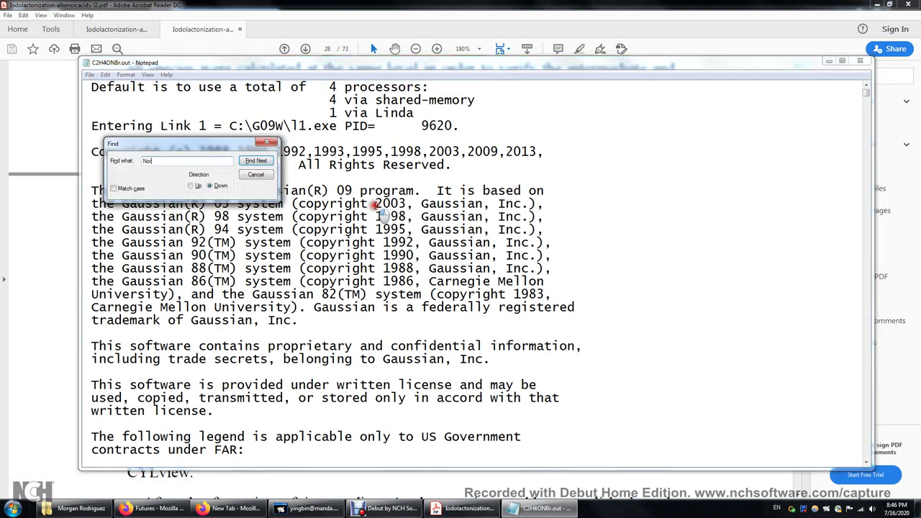
{"action": "type", "text": "mal t"}
{"action": "key", "text": "Return"}
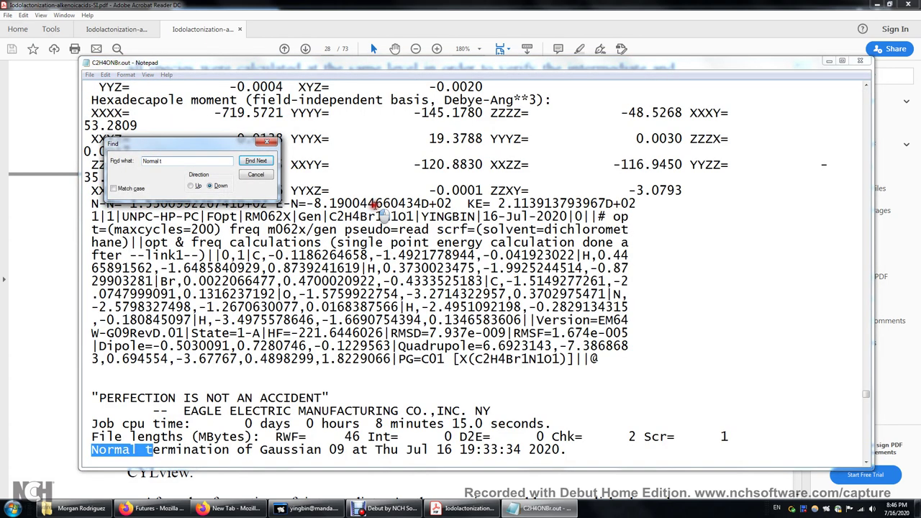
{"action": "left_click", "coordinate": [368, 308]}
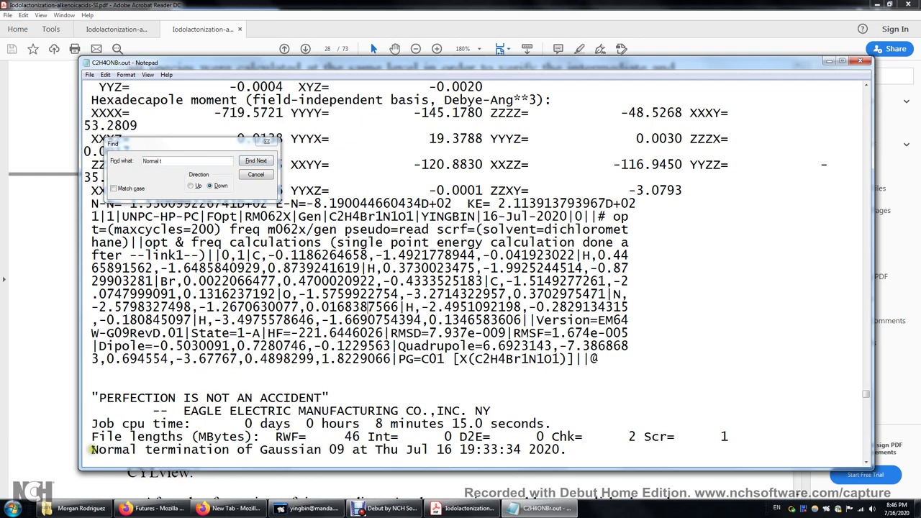
{"action": "left_click_drag", "start_coordinate": [92, 450], "coordinate": [229, 452]}
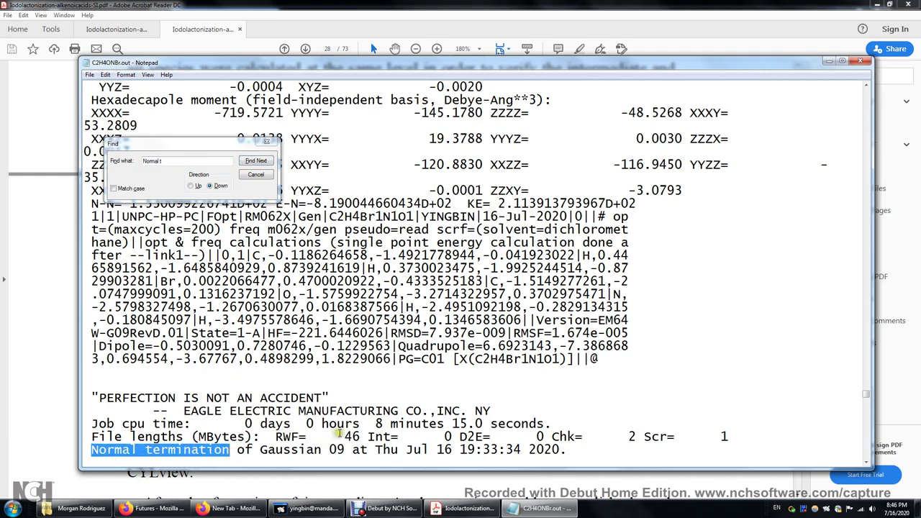
- Highlight the minutes in the job CPU time, close the search, and highlight the HF energy value in the job's summary block
{"action": "left_click_drag", "start_coordinate": [376, 425], "coordinate": [444, 425]}
{"action": "left_click", "coordinate": [472, 423]}
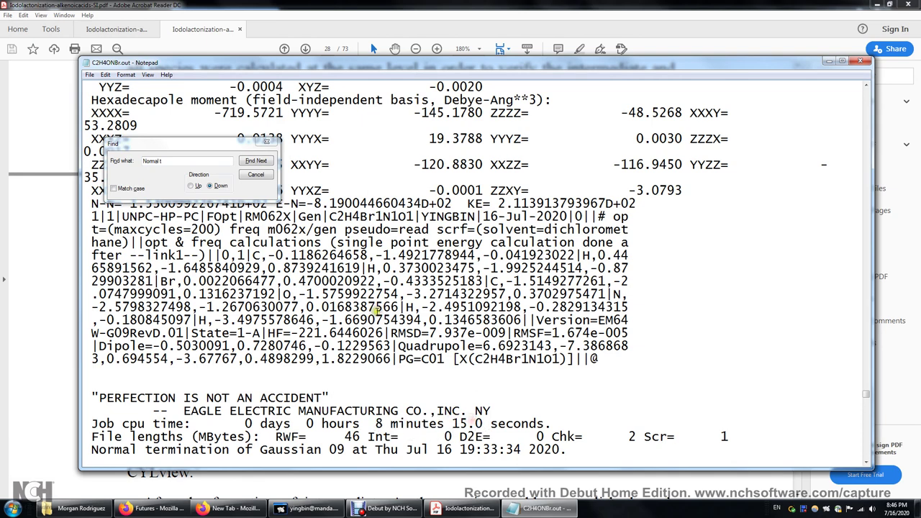
{"action": "left_click", "coordinate": [267, 178]}
{"action": "scroll", "coordinate": [320, 278], "scroll_direction": "up", "scroll_amount": 1}
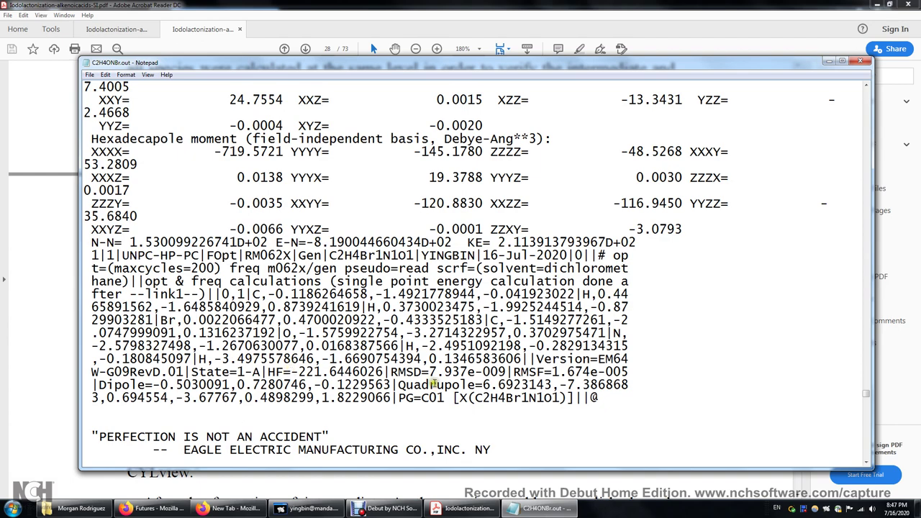
{"action": "left_click_drag", "start_coordinate": [291, 371], "coordinate": [385, 373]}
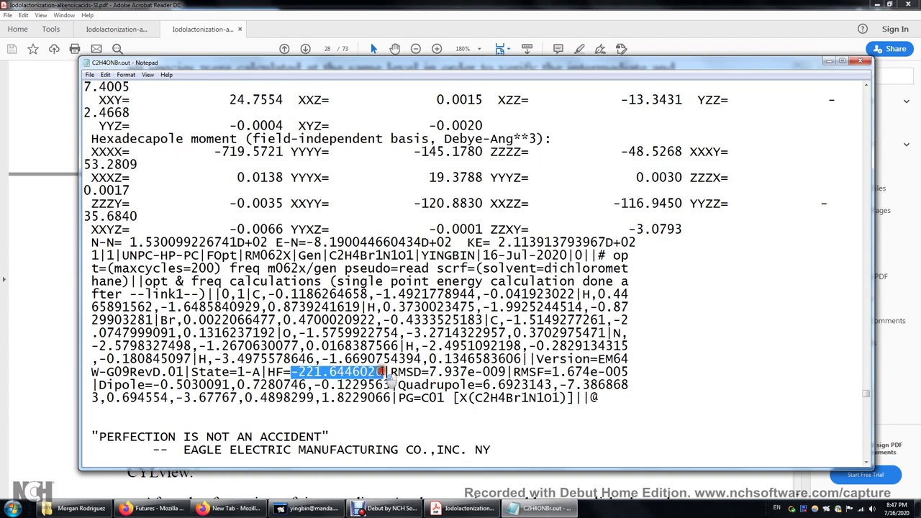
- Highlight the coordinates and several atomic numbers, including those of oxygen and nitrogen, in the last Standard orientation table of the optimization
{"action": "scroll", "coordinate": [278, 336], "scroll_direction": "up", "scroll_amount": 9}
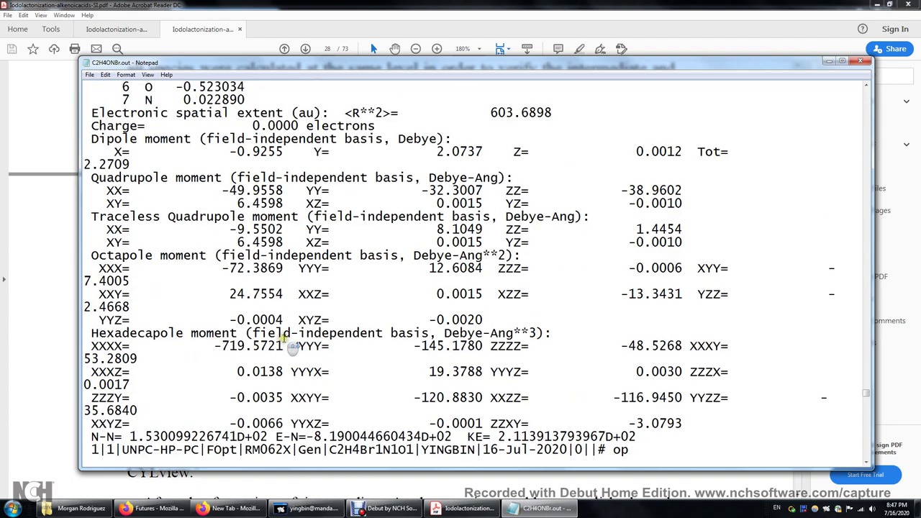
{"action": "scroll", "coordinate": [302, 336], "scroll_direction": "up", "scroll_amount": 20}
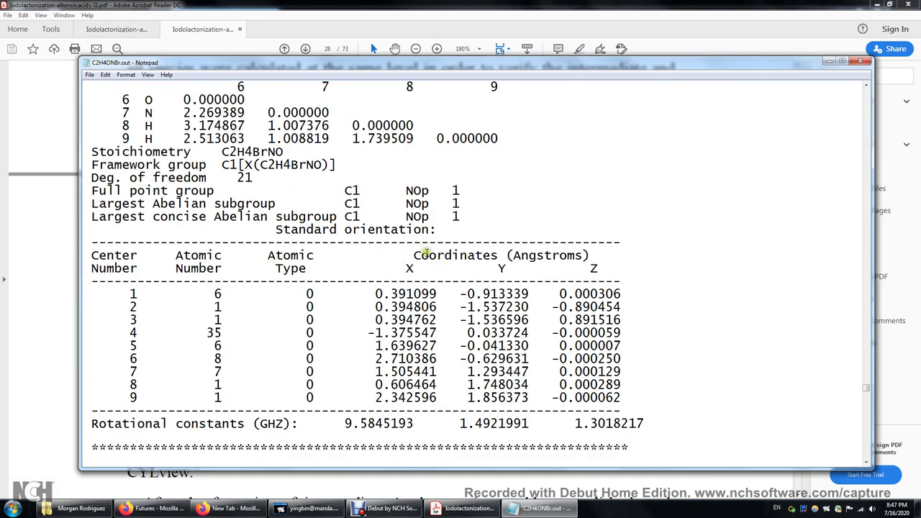
{"action": "left_click_drag", "start_coordinate": [407, 254], "coordinate": [529, 255]}
{"action": "left_click", "coordinate": [590, 255]}
{"action": "left_click_drag", "start_coordinate": [645, 400], "coordinate": [85, 292]}
{"action": "left_click", "coordinate": [250, 307]}
{"action": "left_click_drag", "start_coordinate": [213, 308], "coordinate": [231, 331]}
{"action": "double_click", "coordinate": [217, 359]}
{"action": "double_click", "coordinate": [216, 371]}
- Highlight the four force and displacement rows of the final convergence table, and compare them with the preceding optimization cycle's table
{"action": "scroll", "coordinate": [260, 325], "scroll_direction": "up", "scroll_amount": 19}
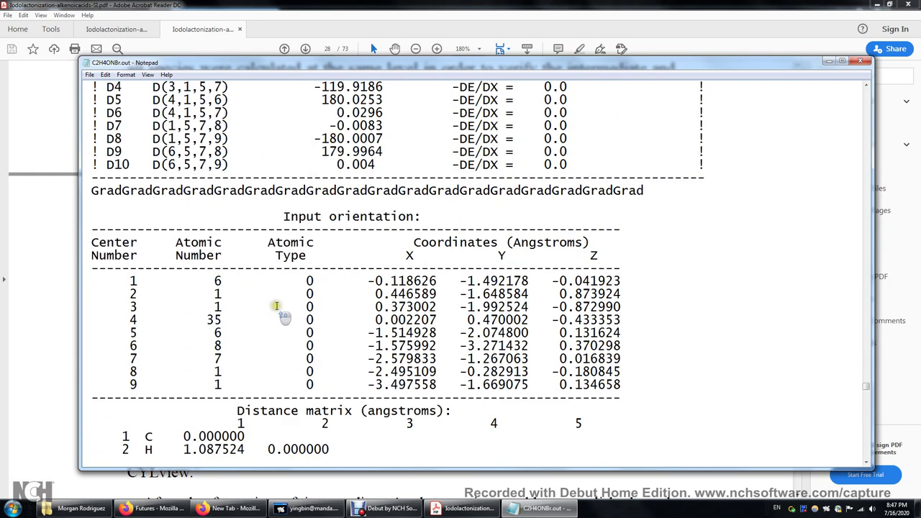
{"action": "scroll", "coordinate": [277, 305], "scroll_direction": "up", "scroll_amount": 6}
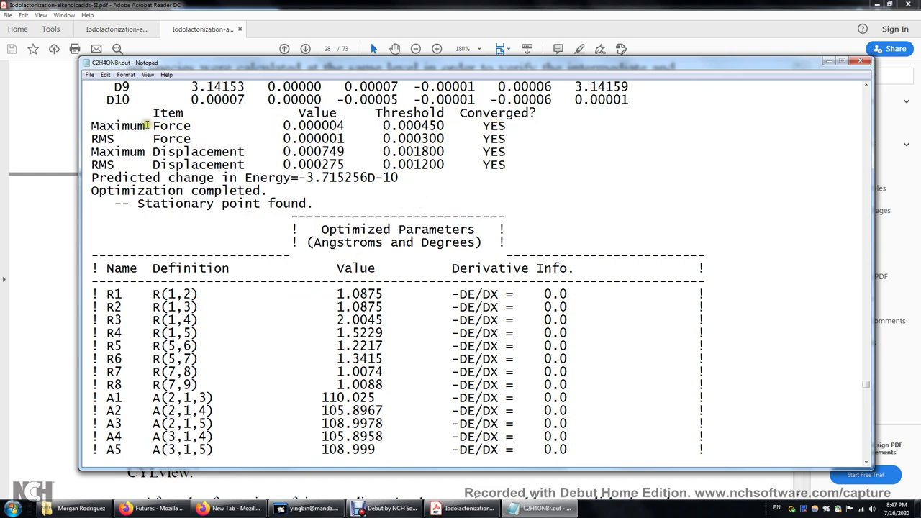
{"action": "left_click_drag", "start_coordinate": [123, 126], "coordinate": [380, 138]}
{"action": "left_click", "coordinate": [523, 160]}
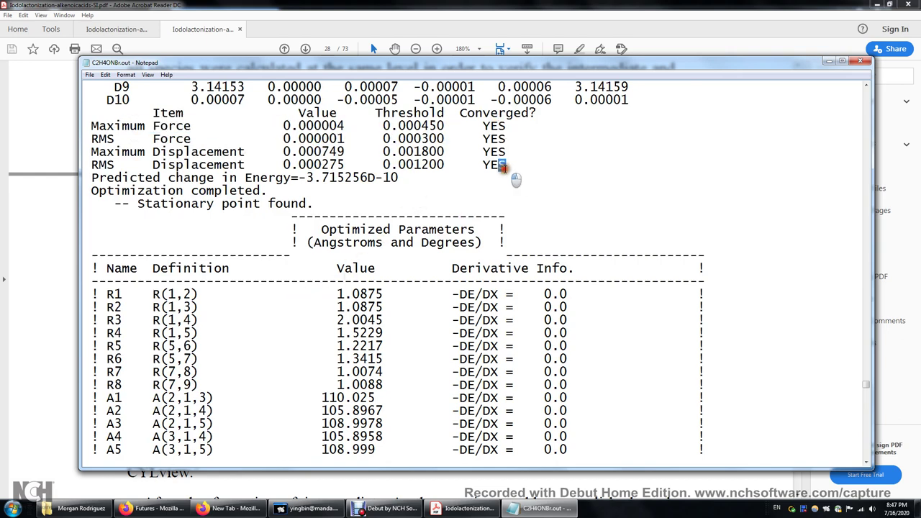
{"action": "left_click_drag", "start_coordinate": [512, 166], "coordinate": [70, 130]}
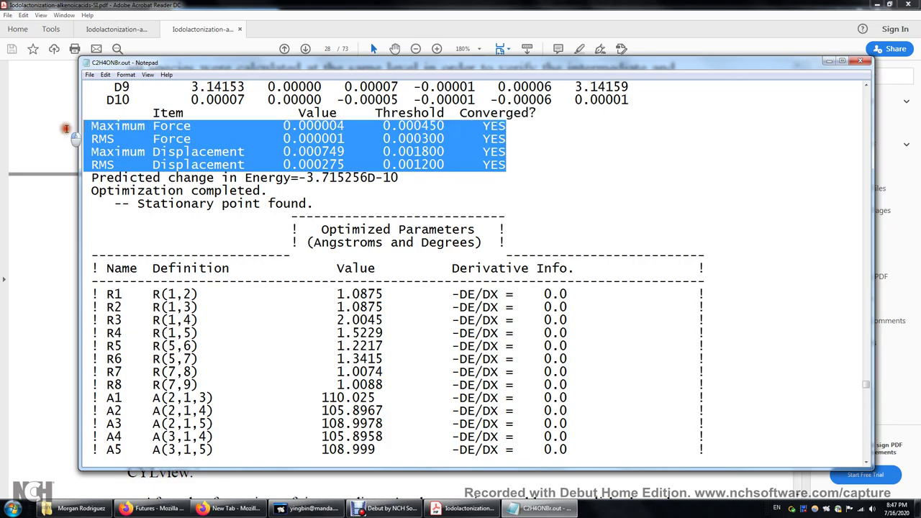
{"action": "left_click", "coordinate": [446, 151]}
{"action": "scroll", "coordinate": [455, 169], "scroll_direction": "up", "scroll_amount": 10}
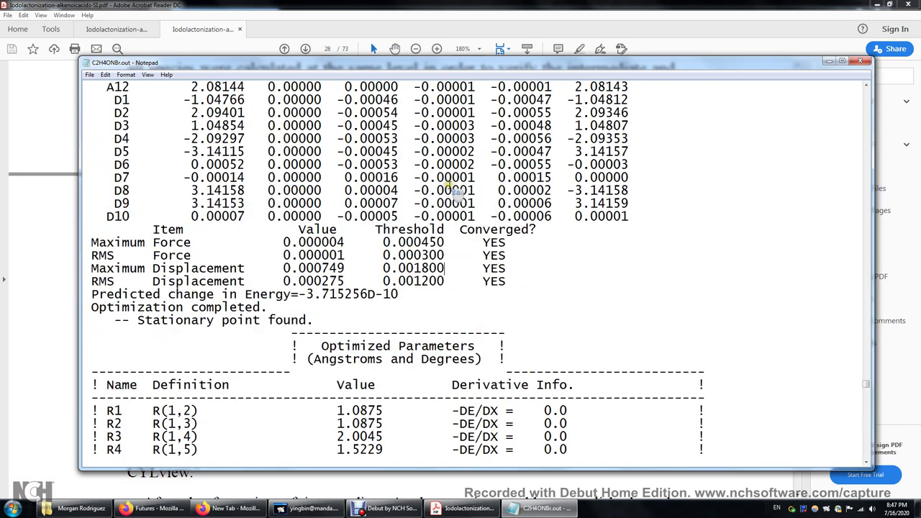
{"action": "scroll", "coordinate": [457, 188], "scroll_direction": "up", "scroll_amount": 20}
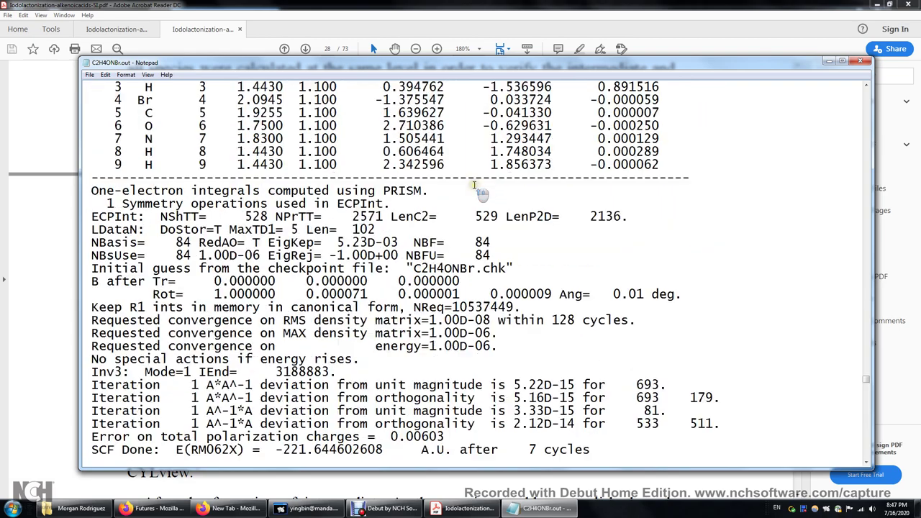
{"action": "scroll", "coordinate": [481, 189], "scroll_direction": "up", "scroll_amount": 20}
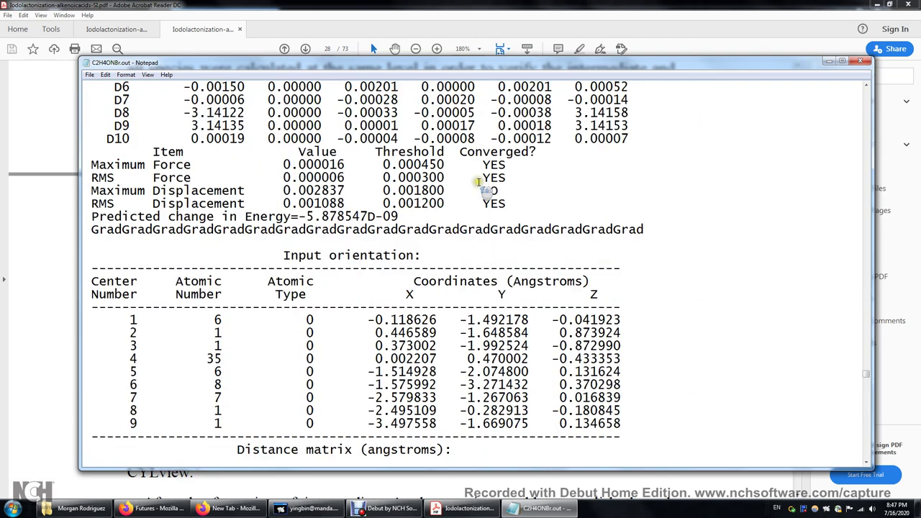
{"action": "scroll", "coordinate": [479, 183], "scroll_direction": "down", "scroll_amount": 9}
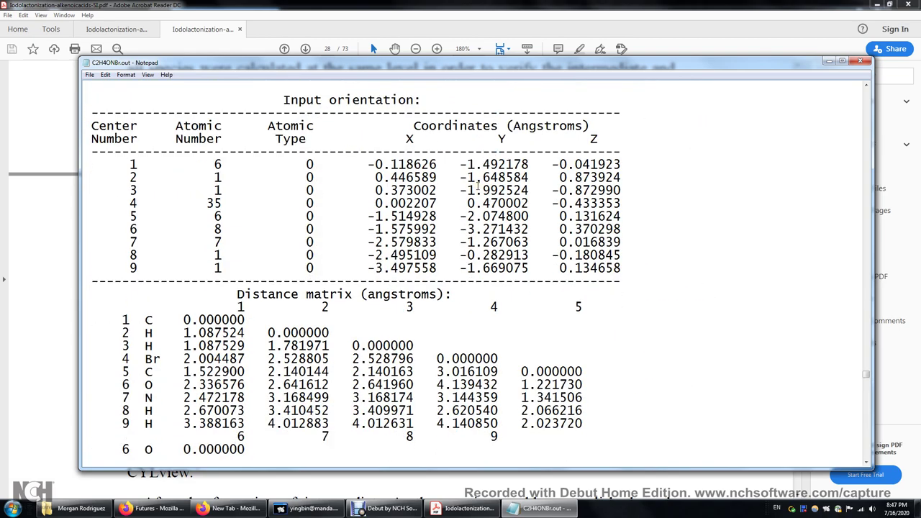
- Search downward for "Freq", refine it to "Frequencies", and bring the first vibrational mode block into view with the search closed
{"action": "key", "text": "ctrl+f"}
{"action": "type", "text": "Freq"}
{"action": "key", "text": "Return"}
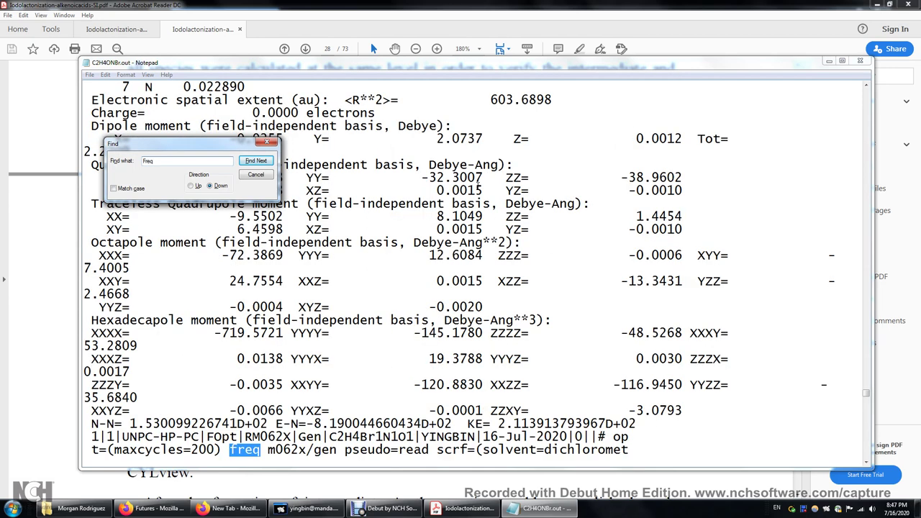
{"action": "key", "text": "Return"}
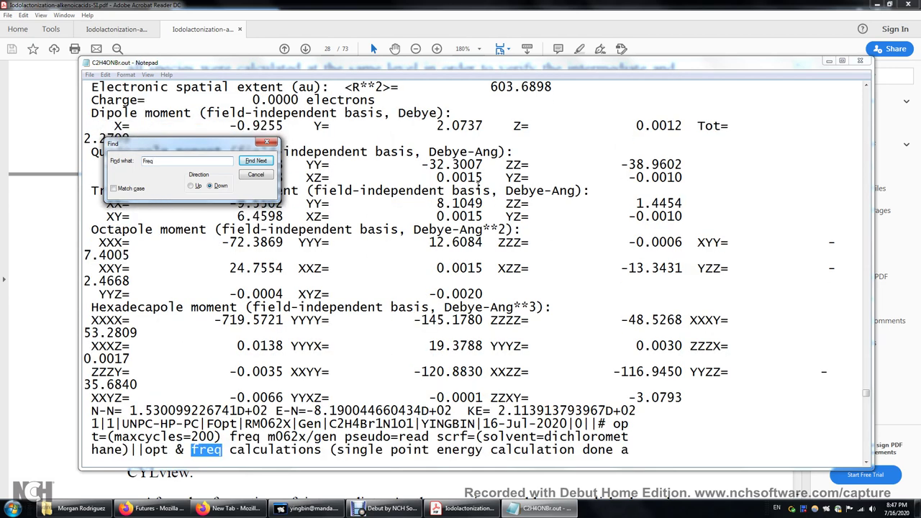
{"action": "key", "text": "Return"}
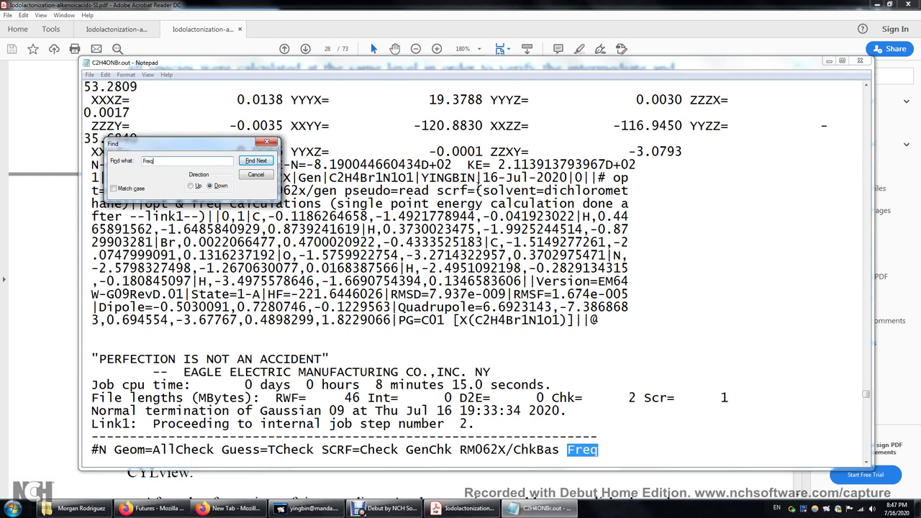
{"action": "type", "text": "uencies"}
{"action": "key", "text": "Return"}
{"action": "left_click", "coordinate": [416, 282]}
{"action": "scroll", "coordinate": [429, 299], "scroll_direction": "down", "scroll_amount": 4}
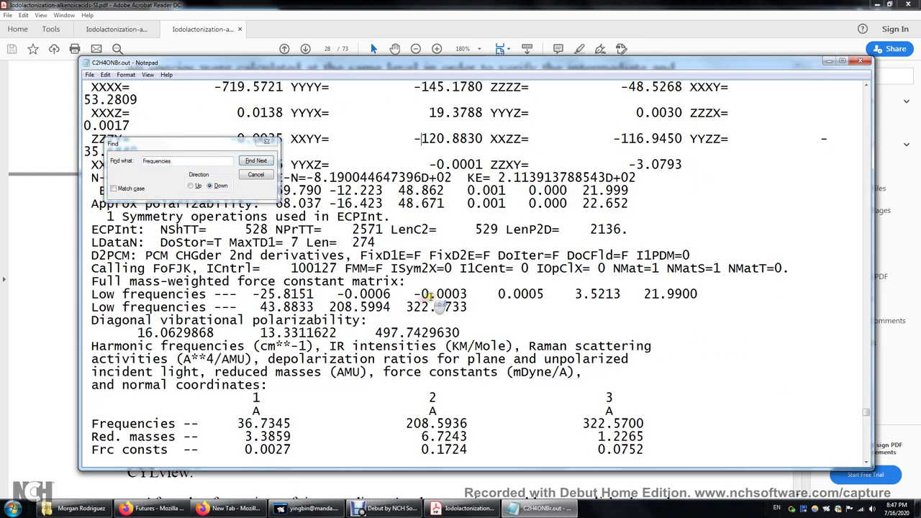
{"action": "scroll", "coordinate": [445, 282], "scroll_direction": "down", "scroll_amount": 3}
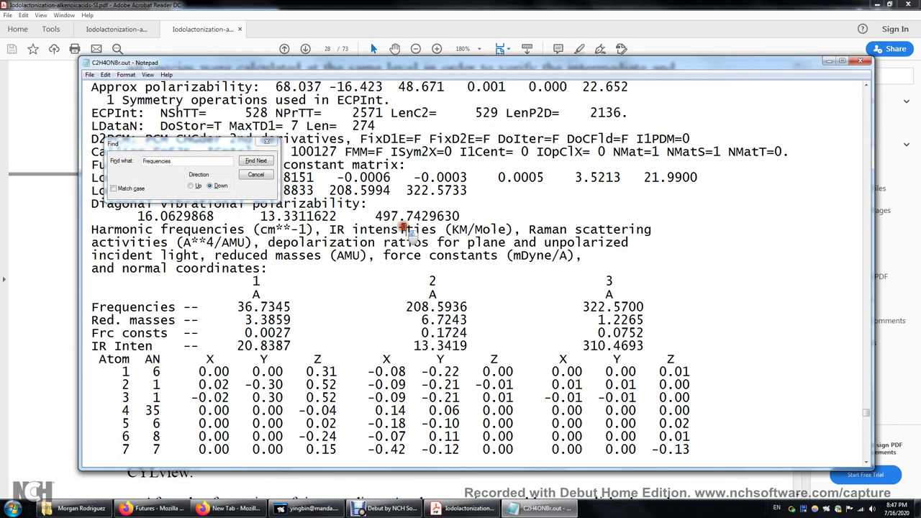
{"action": "left_click", "coordinate": [265, 142]}
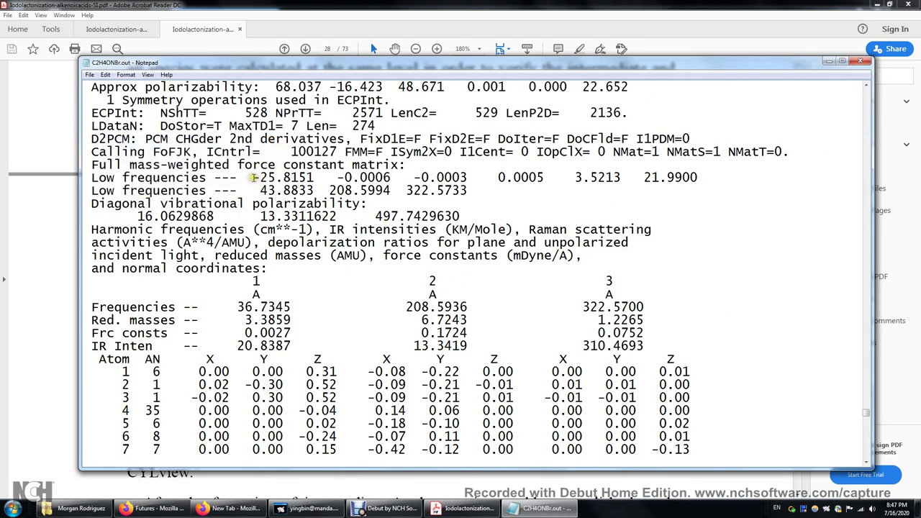
- Highlight the values of the first Low frequencies row, and the individual frequencies of vibrational modes 1, 2 and 3
{"action": "left_click_drag", "start_coordinate": [253, 177], "coordinate": [704, 188]}
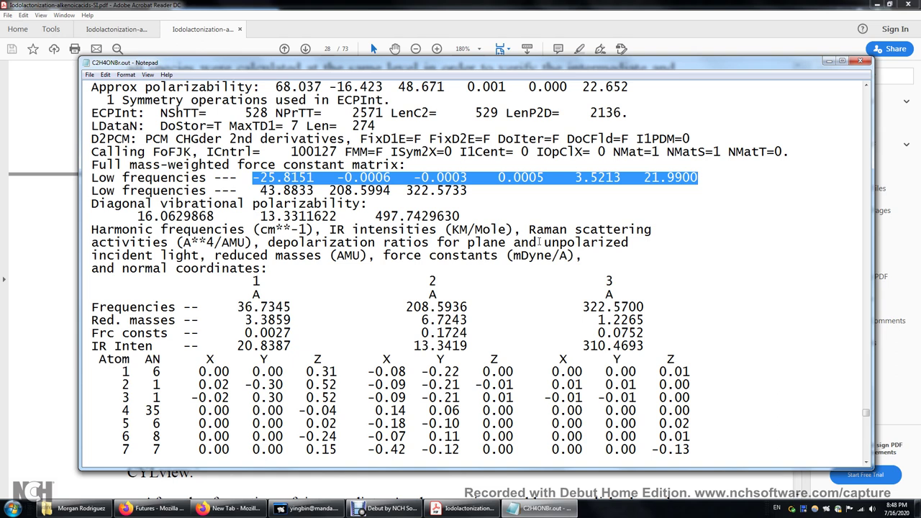
{"action": "left_click", "coordinate": [362, 242]}
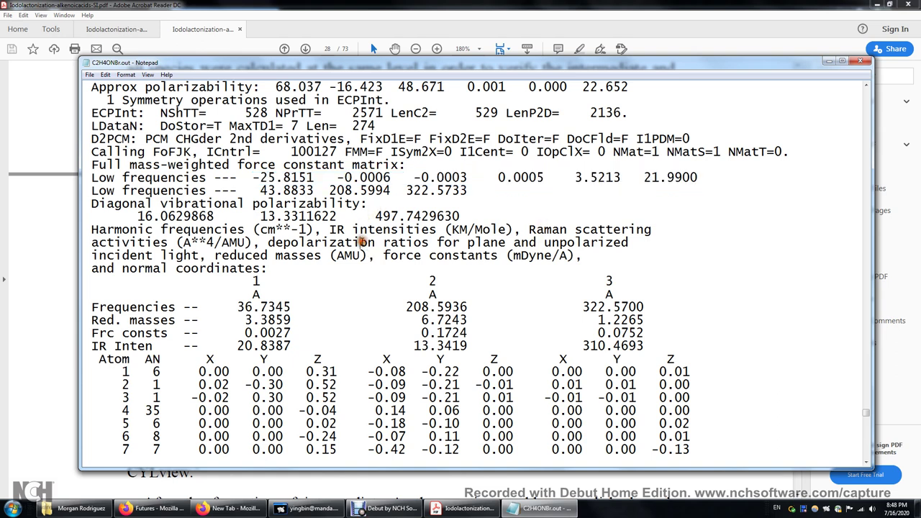
{"action": "scroll", "coordinate": [331, 246], "scroll_direction": "down", "scroll_amount": 1}
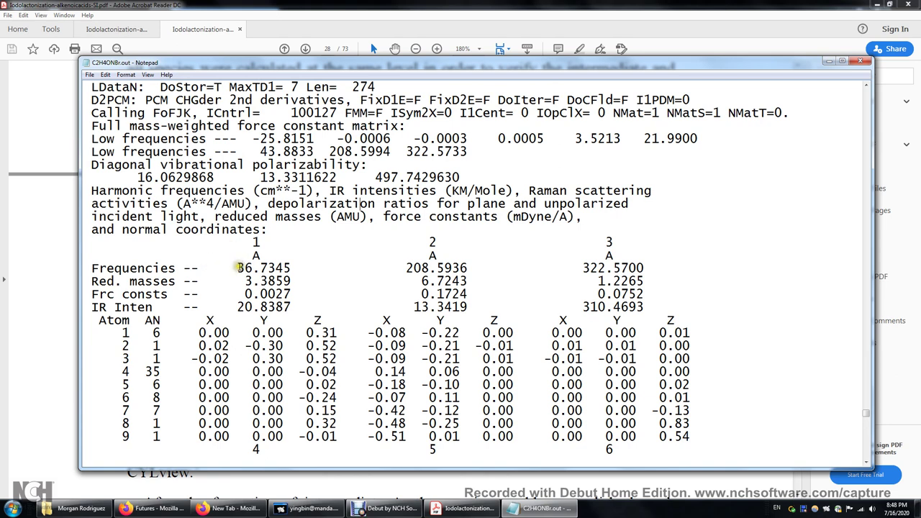
{"action": "double_click", "coordinate": [243, 269]}
{"action": "left_click_drag", "start_coordinate": [243, 269], "coordinate": [296, 269]}
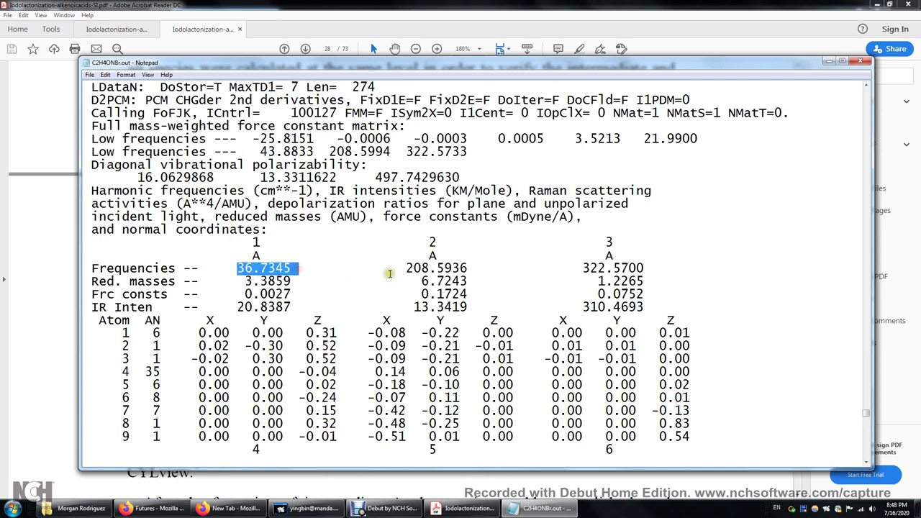
{"action": "left_click_drag", "start_coordinate": [399, 268], "coordinate": [475, 268]}
{"action": "left_click_drag", "start_coordinate": [579, 267], "coordinate": [634, 268]}
- Review the frequencies of the remaining vibrational modes and highlight the number of the last mode, 21
{"action": "scroll", "coordinate": [365, 225], "scroll_direction": "down", "scroll_amount": 7}
{"action": "scroll", "coordinate": [364, 225], "scroll_direction": "down", "scroll_amount": 13}
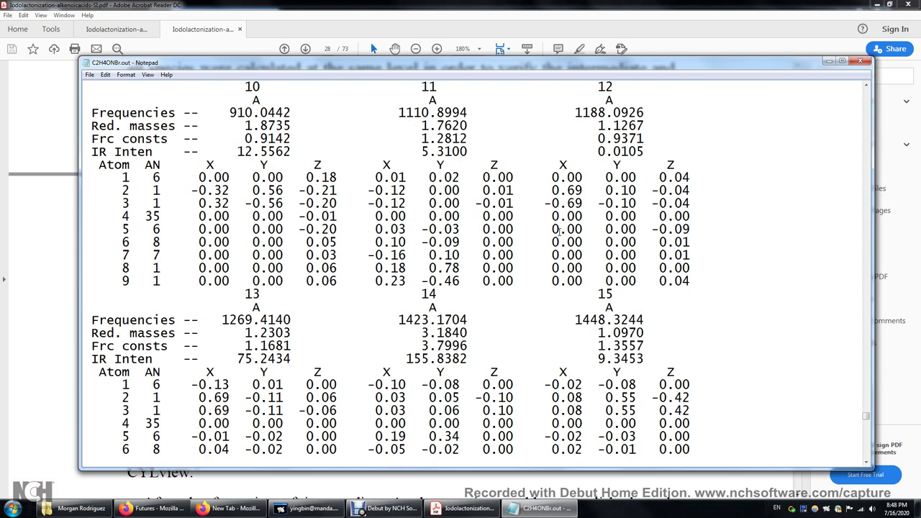
{"action": "scroll", "coordinate": [560, 232], "scroll_direction": "down", "scroll_amount": 8}
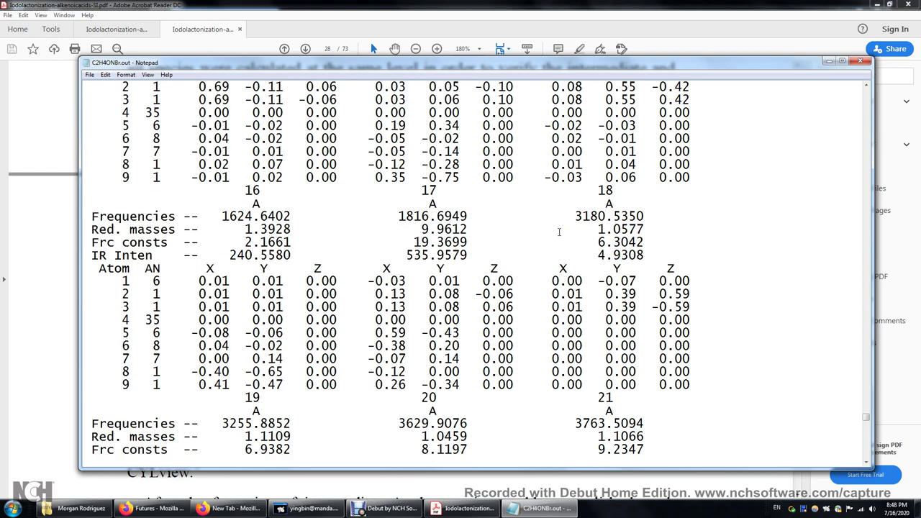
{"action": "scroll", "coordinate": [559, 231], "scroll_direction": "down", "scroll_amount": 7}
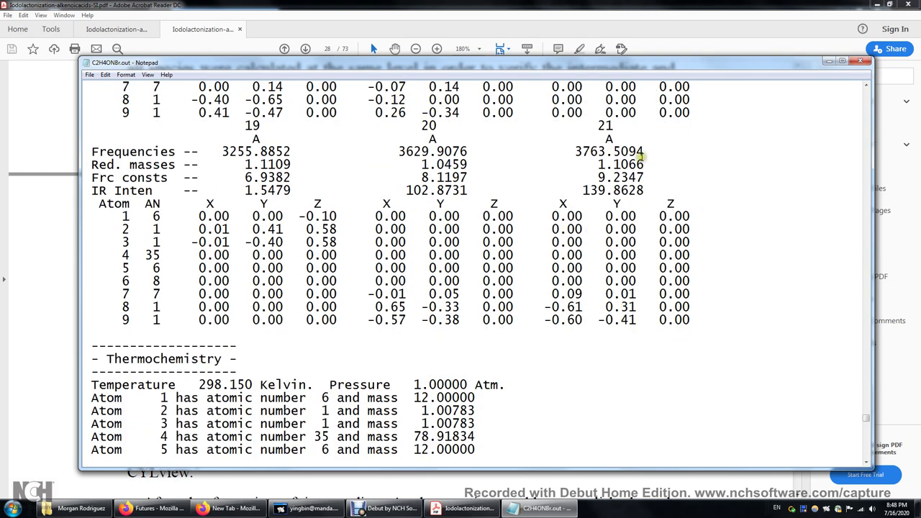
{"action": "double_click", "coordinate": [608, 127]}
- Highlight the temperature and the pressure in the first line of the Thermochemistry section
{"action": "scroll", "coordinate": [565, 202], "scroll_direction": "down", "scroll_amount": 2}
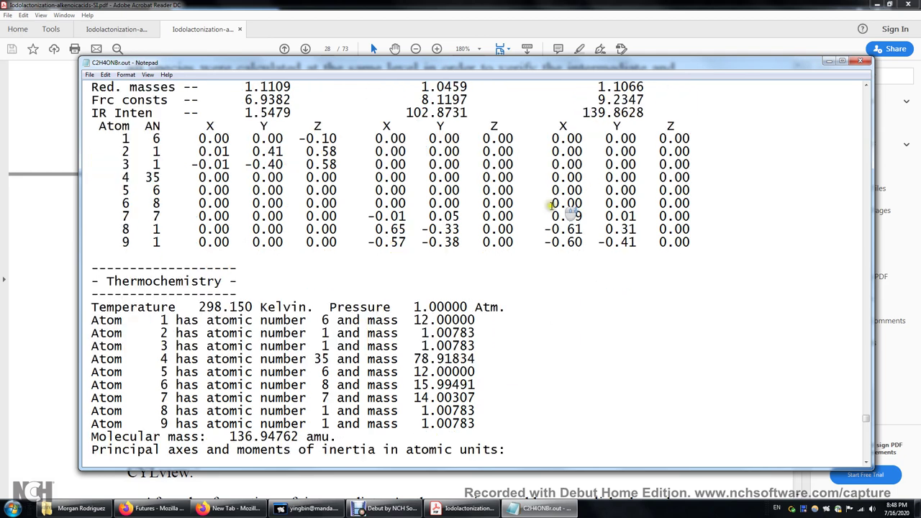
{"action": "left_click_drag", "start_coordinate": [91, 307], "coordinate": [241, 309]}
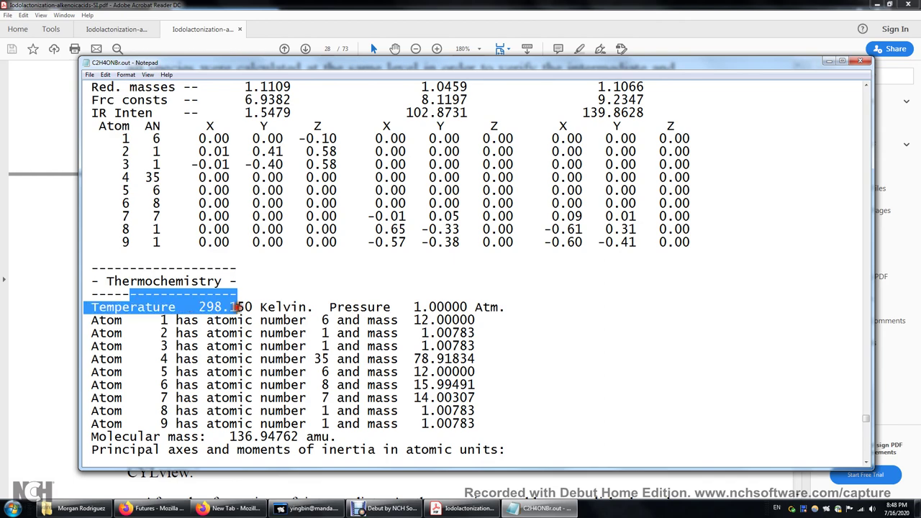
{"action": "left_click", "coordinate": [291, 306]}
{"action": "left_click_drag", "start_coordinate": [317, 306], "coordinate": [438, 308]}
- Highlight the block from Zero-point correction through the thermal free energies, narrowing it to the four Sum of electronic lines
{"action": "scroll", "coordinate": [335, 295], "scroll_direction": "down", "scroll_amount": 6}
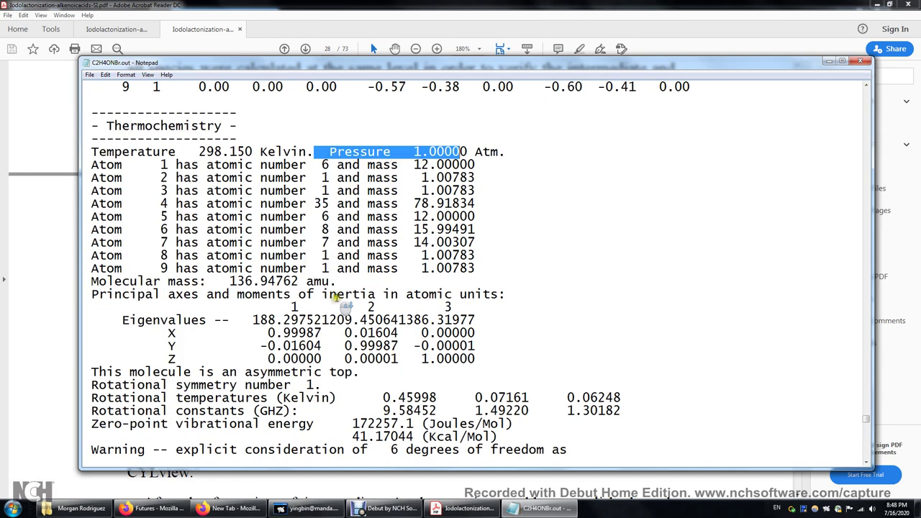
{"action": "scroll", "coordinate": [336, 295], "scroll_direction": "down", "scroll_amount": 6}
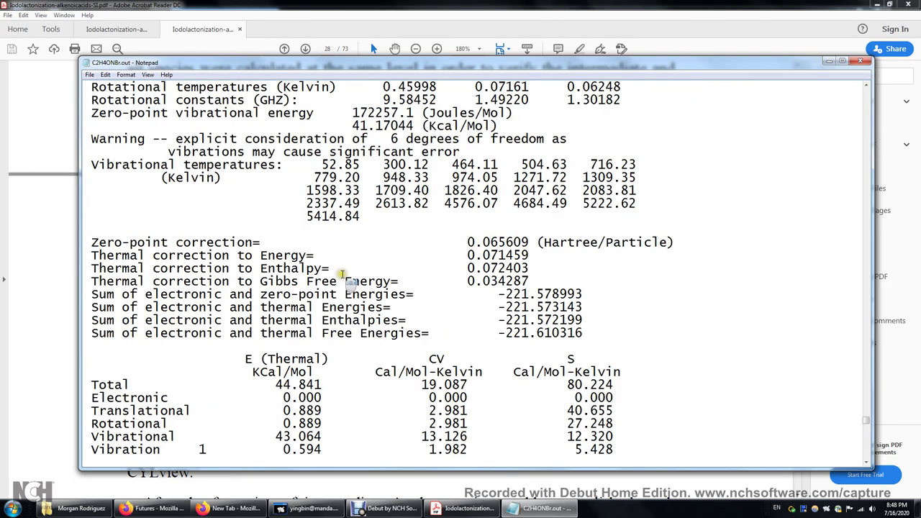
{"action": "left_click_drag", "start_coordinate": [92, 243], "coordinate": [699, 343]}
{"action": "left_click", "coordinate": [694, 338]}
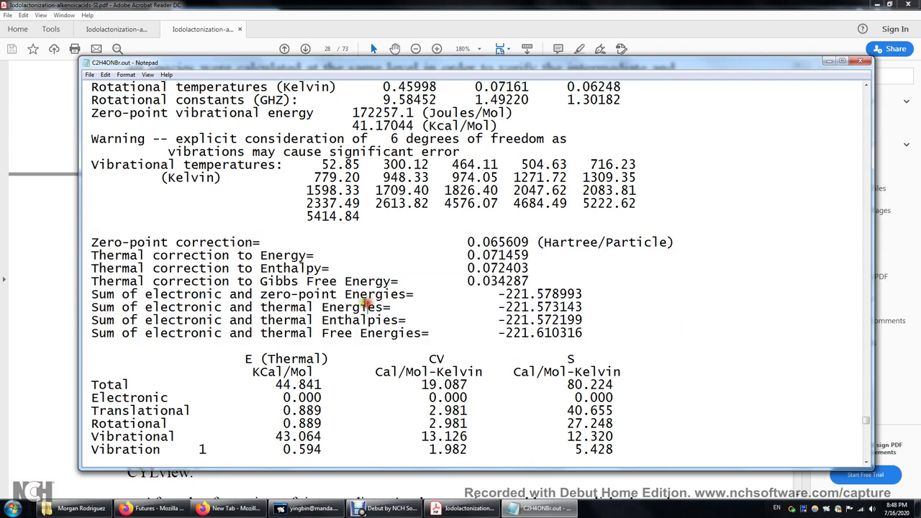
{"action": "left_click_drag", "start_coordinate": [88, 294], "coordinate": [627, 335]}
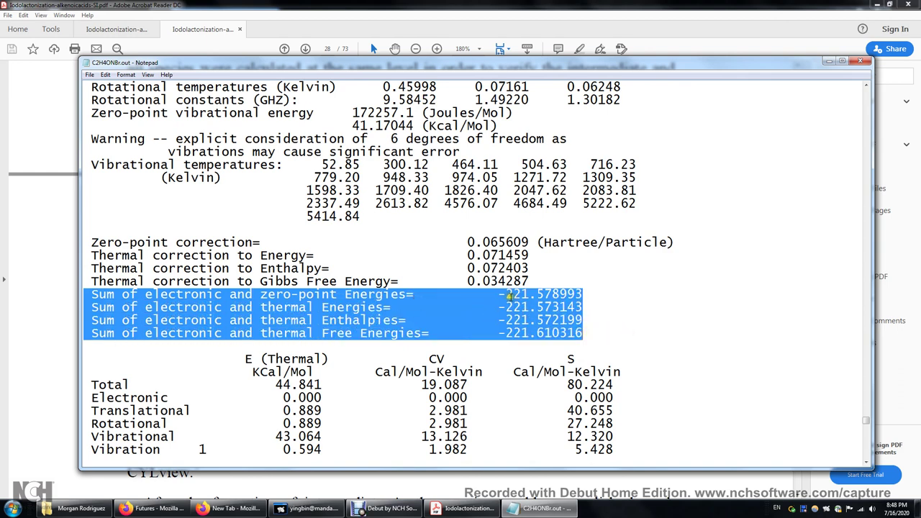
- Highlight the value of each of the four Sum of electronic energies lines, one after another
{"action": "left_click_drag", "start_coordinate": [499, 295], "coordinate": [601, 295]}
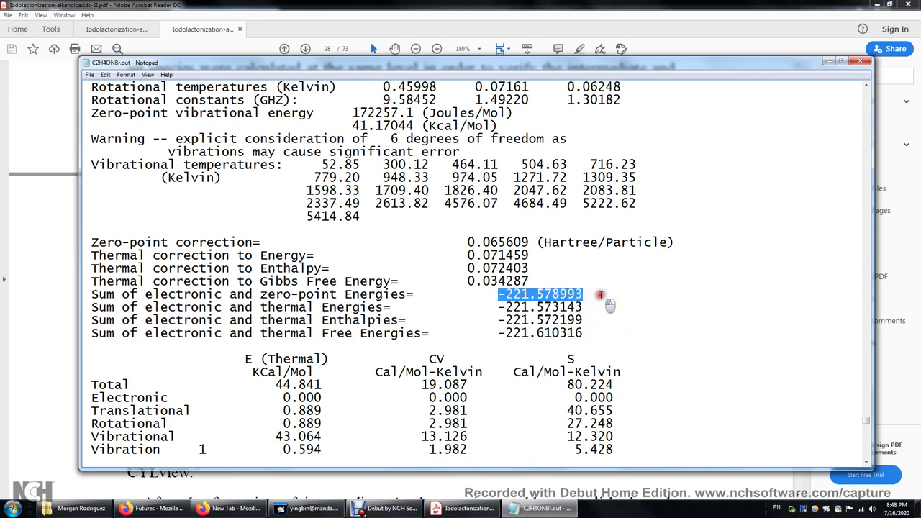
{"action": "left_click_drag", "start_coordinate": [501, 307], "coordinate": [598, 312]}
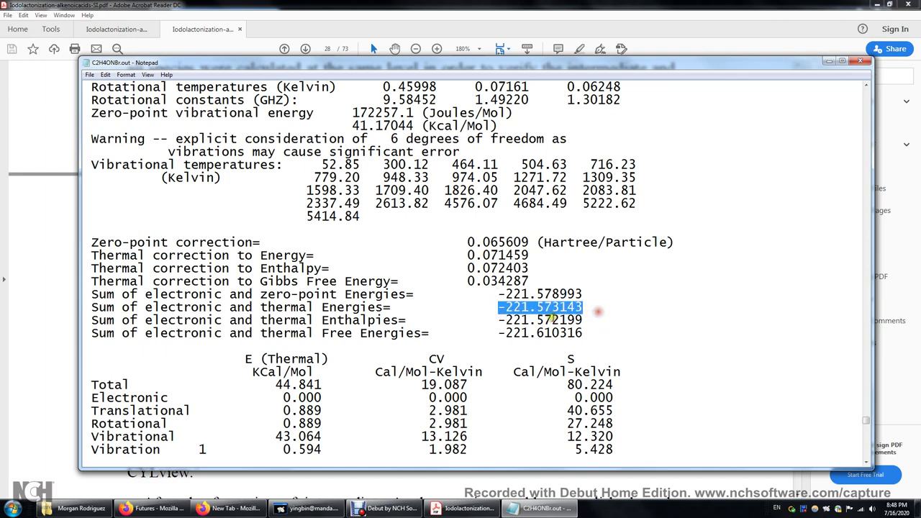
{"action": "left_click_drag", "start_coordinate": [491, 320], "coordinate": [595, 319]}
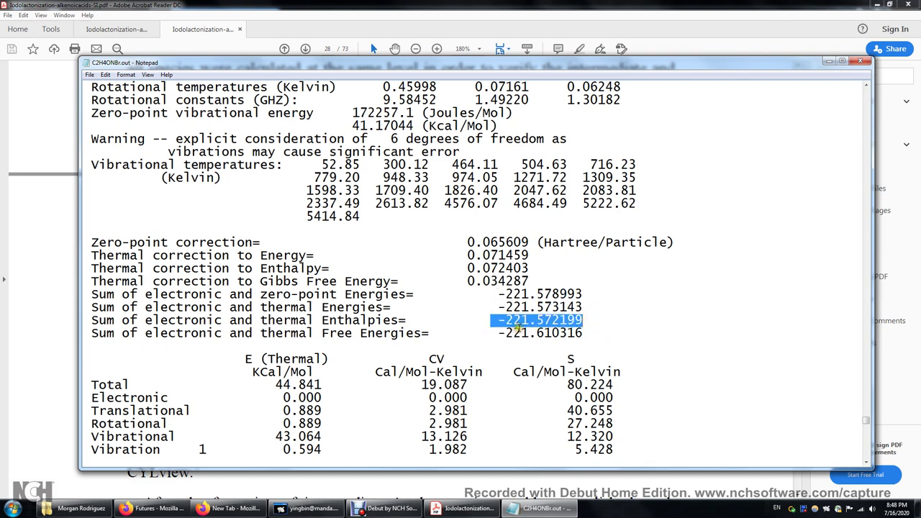
{"action": "left_click_drag", "start_coordinate": [498, 333], "coordinate": [608, 333]}
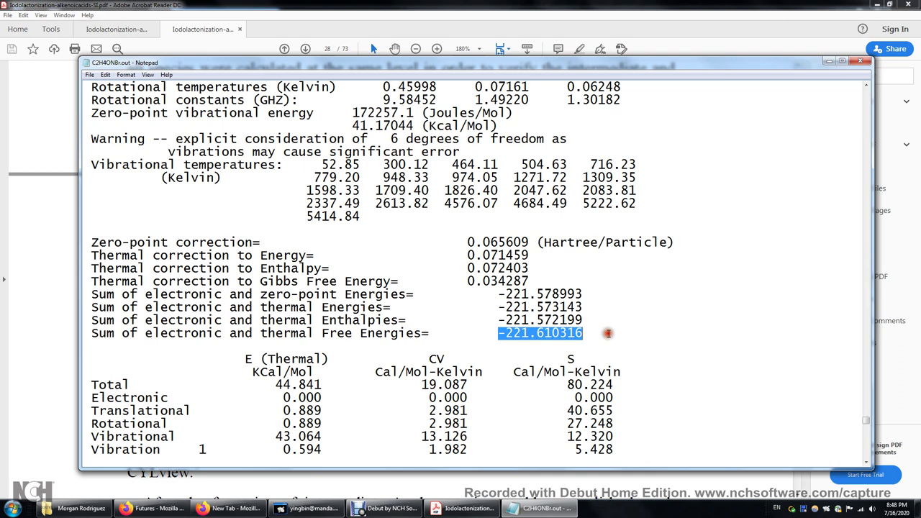
- Highlight the words Free Energies and the value on the Sum of electronic and thermal Free Energies line
{"action": "left_click", "coordinate": [550, 333]}
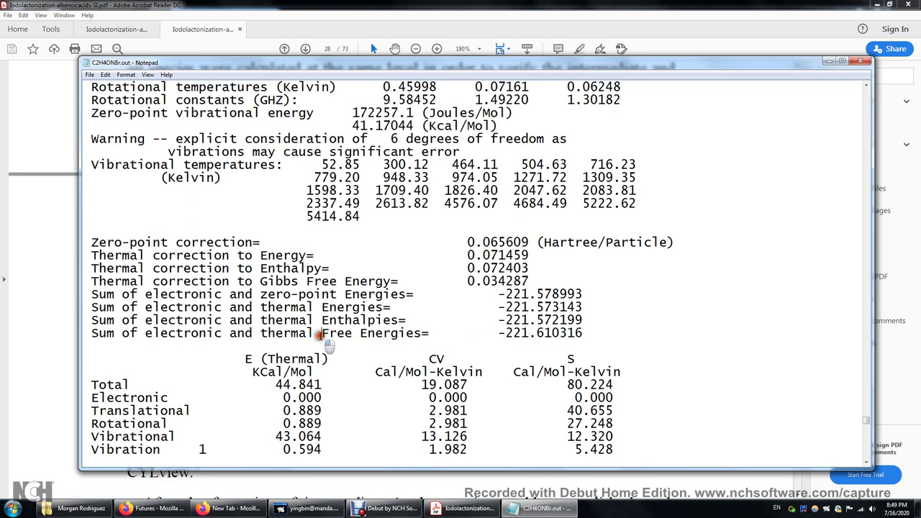
{"action": "left_click_drag", "start_coordinate": [321, 335], "coordinate": [422, 334]}
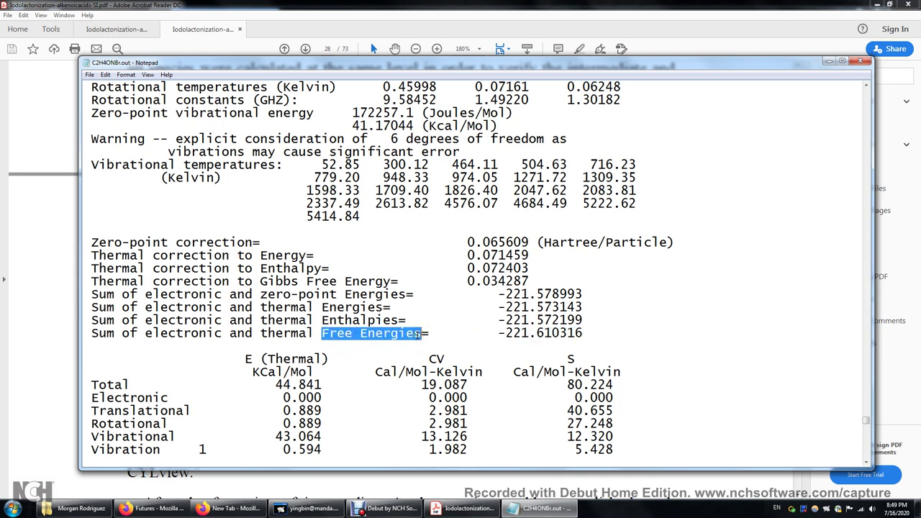
{"action": "left_click_drag", "start_coordinate": [592, 333], "coordinate": [491, 339]}
{"action": "left_click", "coordinate": [361, 306]}
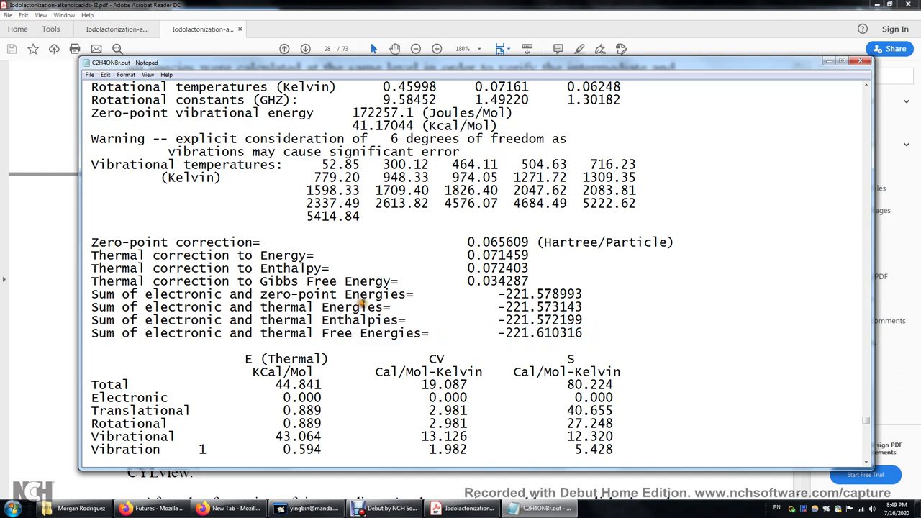
- Highlight the E (Thermal), CV and S table, including its Translational and Vibrational row labels
{"action": "scroll", "coordinate": [378, 286], "scroll_direction": "down", "scroll_amount": 2}
{"action": "scroll", "coordinate": [385, 284], "scroll_direction": "down", "scroll_amount": 1}
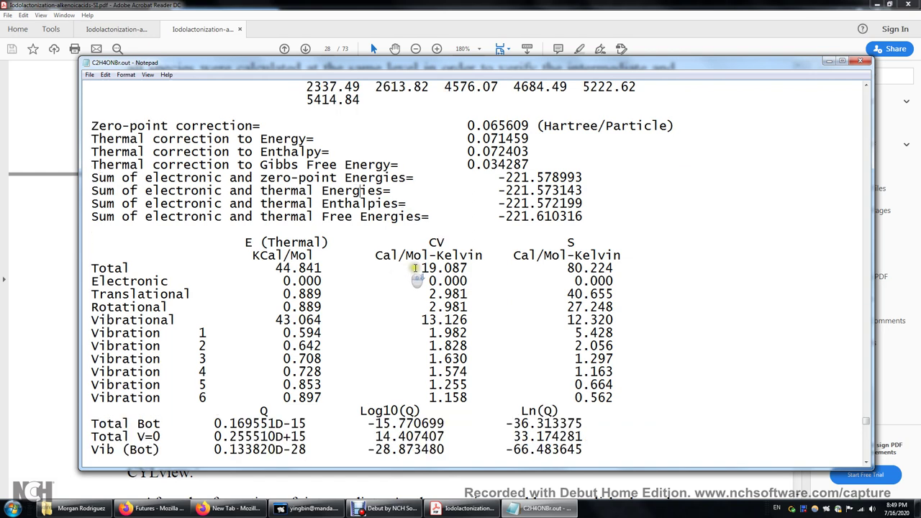
{"action": "left_click_drag", "start_coordinate": [422, 242], "coordinate": [475, 386]}
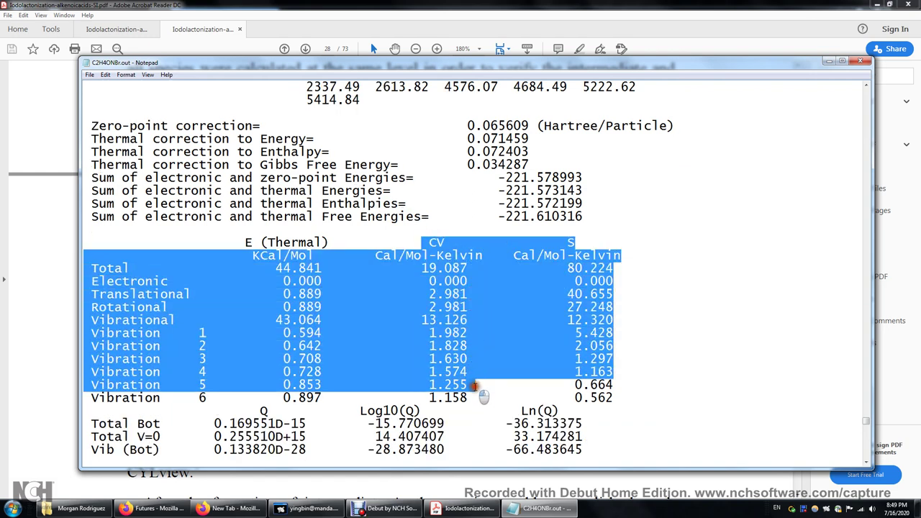
{"action": "left_click", "coordinate": [479, 385]}
{"action": "scroll", "coordinate": [243, 282], "scroll_direction": "down", "scroll_amount": 1}
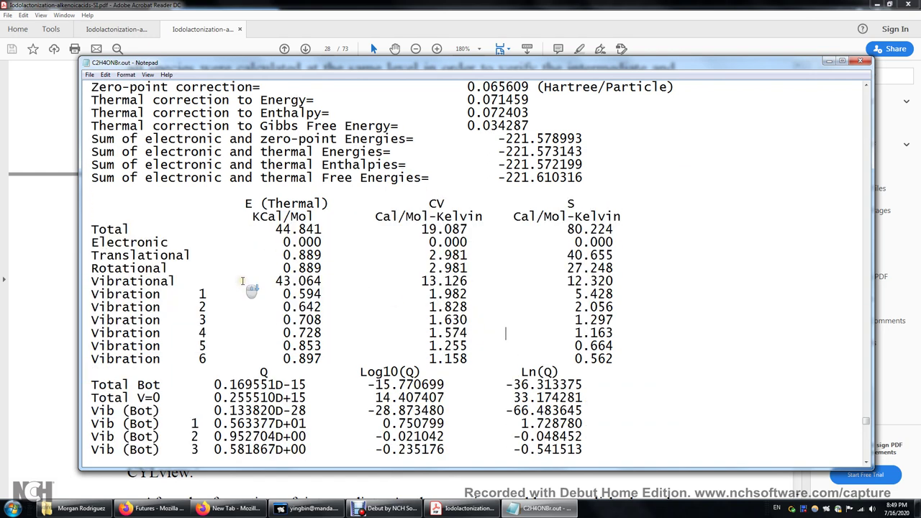
{"action": "left_click_drag", "start_coordinate": [99, 256], "coordinate": [186, 255]}
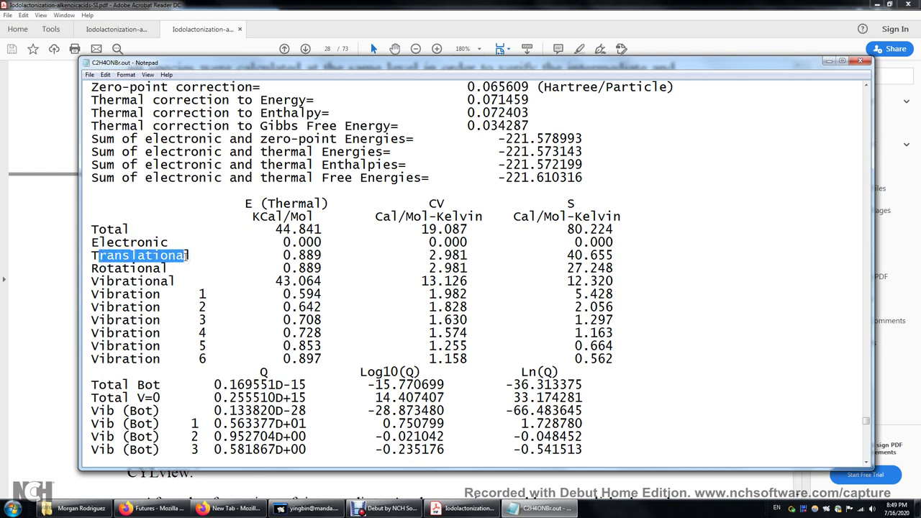
{"action": "left_click_drag", "start_coordinate": [115, 266], "coordinate": [182, 279]}
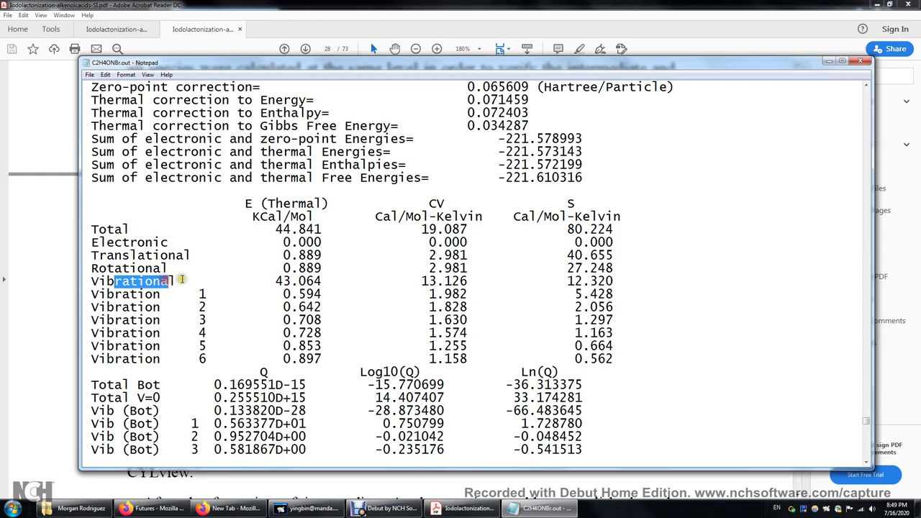
{"action": "left_click", "coordinate": [439, 281]}
- Find the route line of the second job, the single-point calculation, and highlight its sp keyword
{"action": "scroll", "coordinate": [576, 272], "scroll_direction": "down", "scroll_amount": 11}
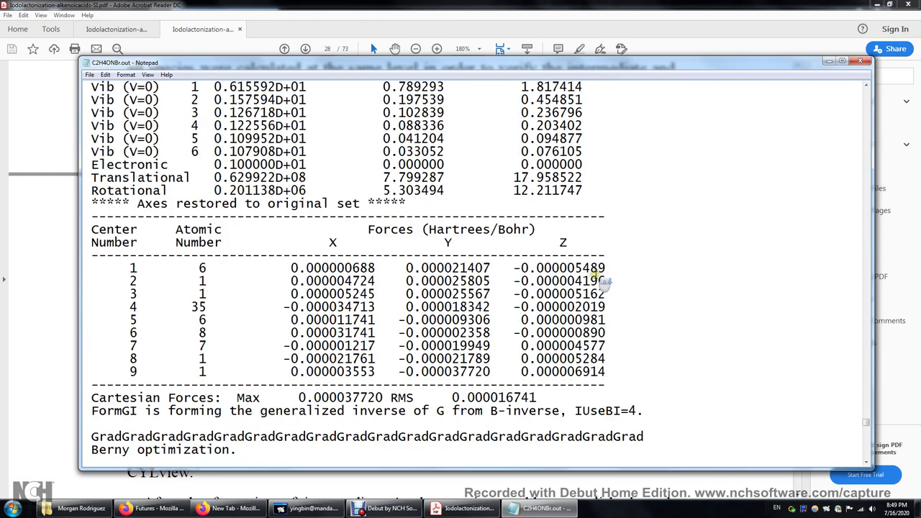
{"action": "scroll", "coordinate": [603, 280], "scroll_direction": "down", "scroll_amount": 20}
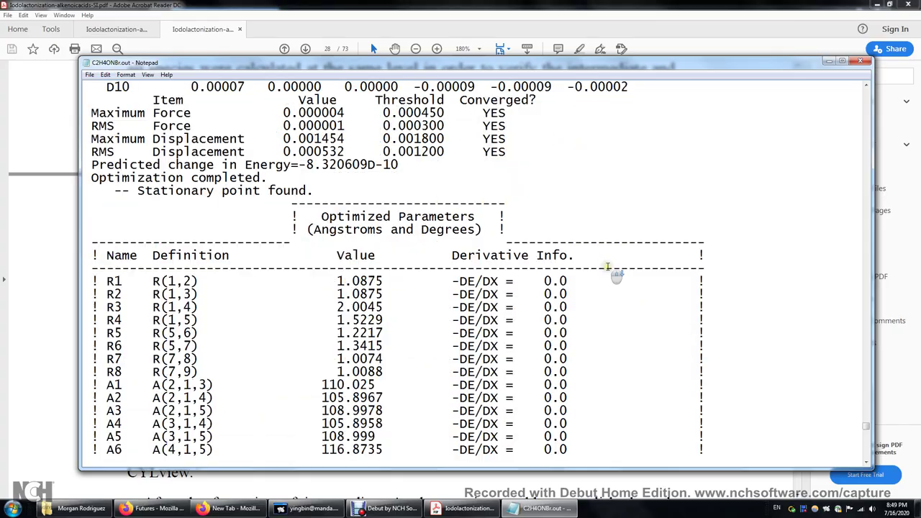
{"action": "scroll", "coordinate": [609, 268], "scroll_direction": "down", "scroll_amount": 20}
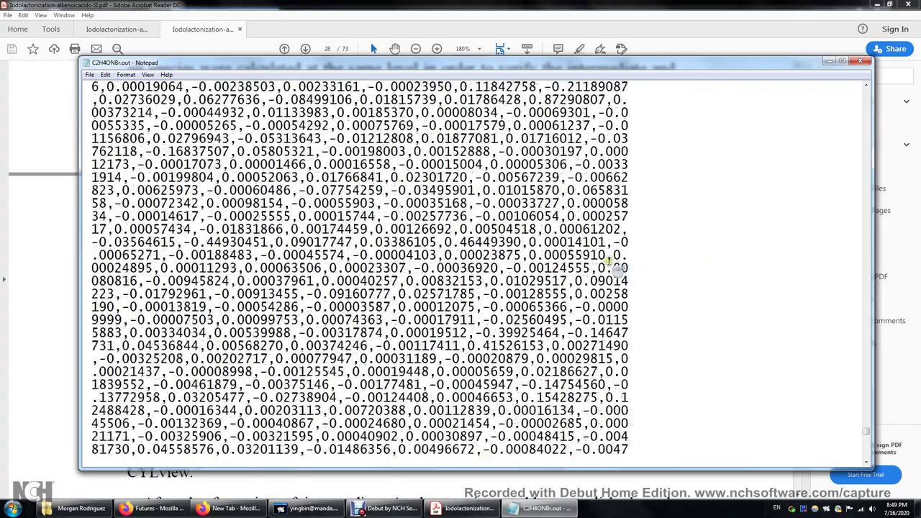
{"action": "scroll", "coordinate": [608, 261], "scroll_direction": "down", "scroll_amount": 20}
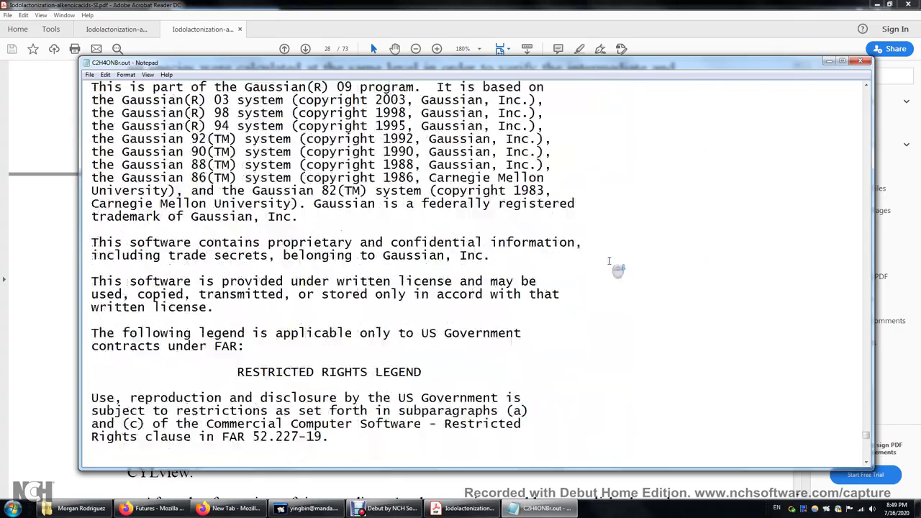
{"action": "scroll", "coordinate": [609, 261], "scroll_direction": "down", "scroll_amount": 20}
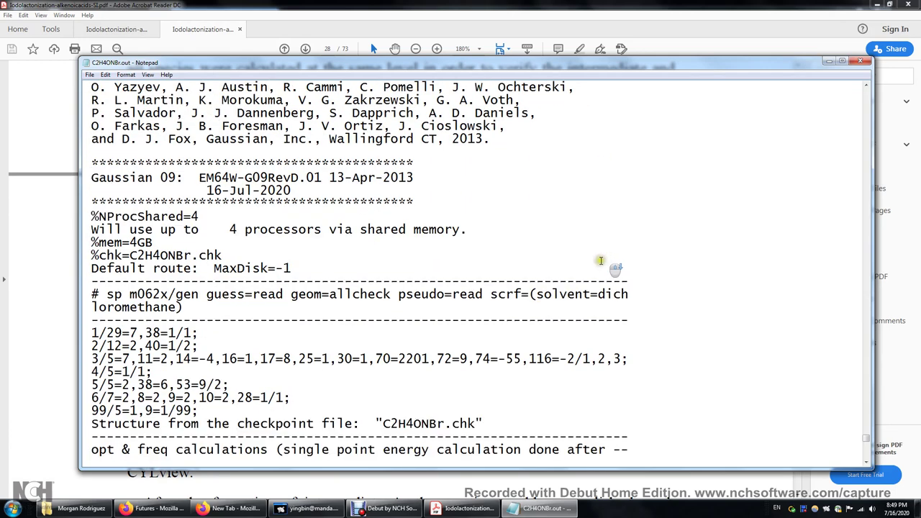
{"action": "scroll", "coordinate": [600, 260], "scroll_direction": "down", "scroll_amount": 1}
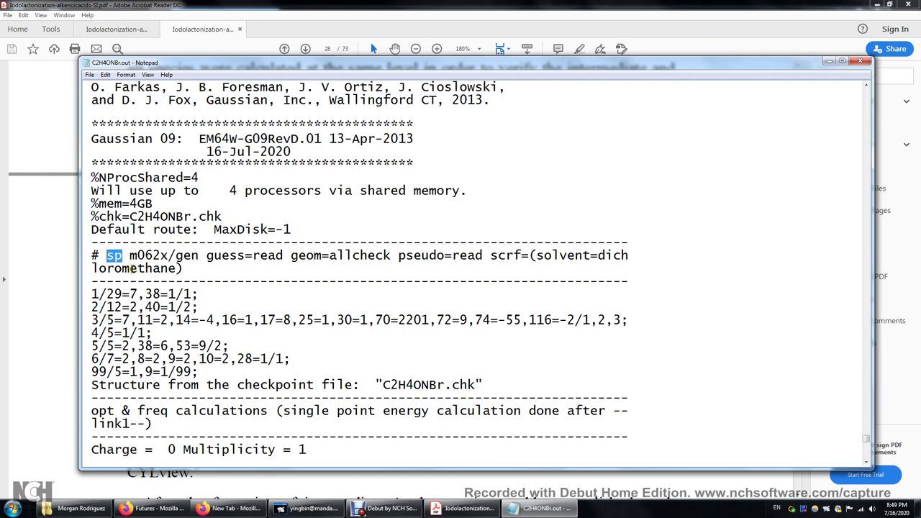
{"action": "left_click", "coordinate": [132, 268]}
- Highlight the remaining keywords of the single-point route line and the checkpoint file name C2H4ONBr.chk
{"action": "left_click_drag", "start_coordinate": [130, 256], "coordinate": [367, 257]}
{"action": "left_click", "coordinate": [199, 257]}
{"action": "left_click", "coordinate": [314, 259]}
{"action": "left_click", "coordinate": [320, 257]}
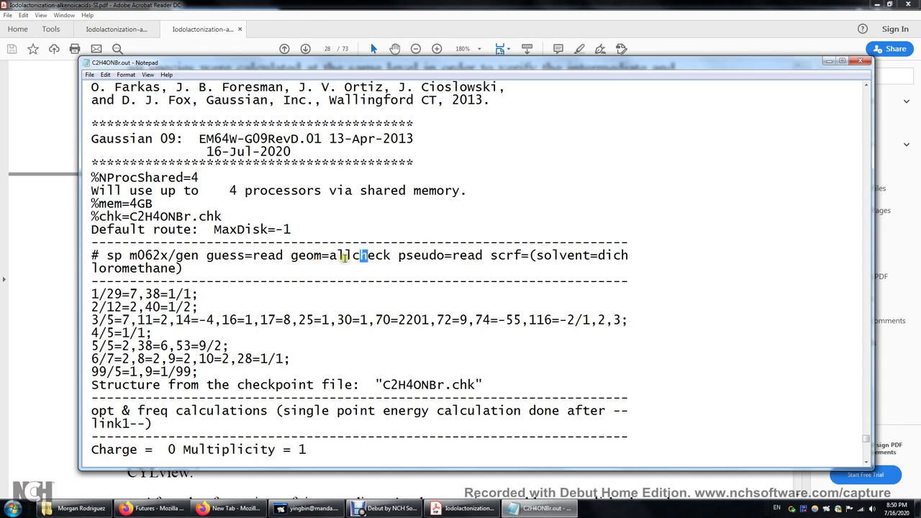
{"action": "left_click_drag", "start_coordinate": [131, 216], "coordinate": [225, 217]}
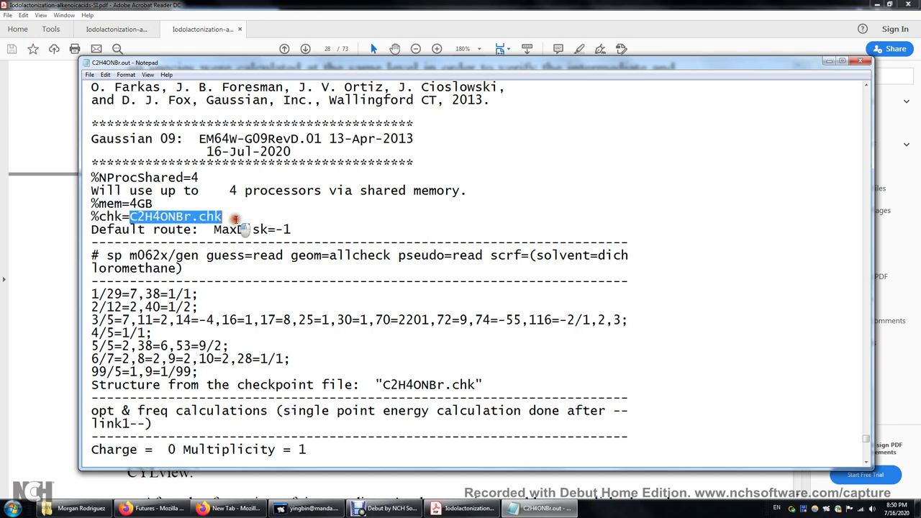
{"action": "left_click", "coordinate": [485, 293]}
{"action": "left_click_drag", "start_coordinate": [406, 256], "coordinate": [570, 258]}
{"action": "left_click", "coordinate": [405, 289]}
- Search the single-point section of the output for "SCF Done"
{"action": "scroll", "coordinate": [432, 288], "scroll_direction": "down", "scroll_amount": 20}
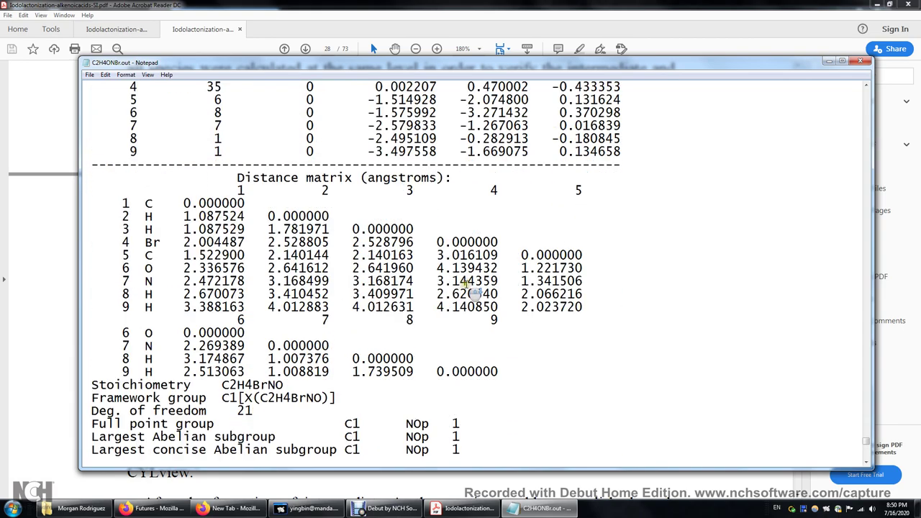
{"action": "scroll", "coordinate": [494, 249], "scroll_direction": "down", "scroll_amount": 20}
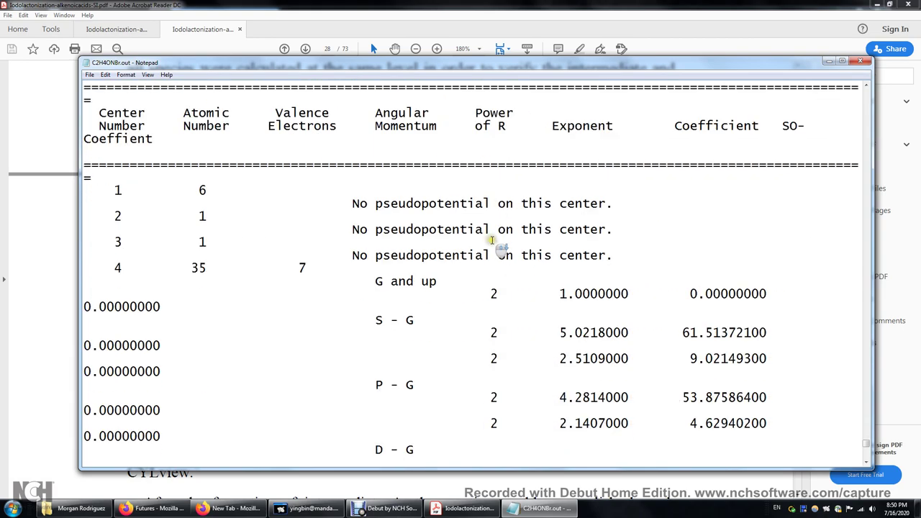
{"action": "scroll", "coordinate": [493, 236], "scroll_direction": "down", "scroll_amount": 15}
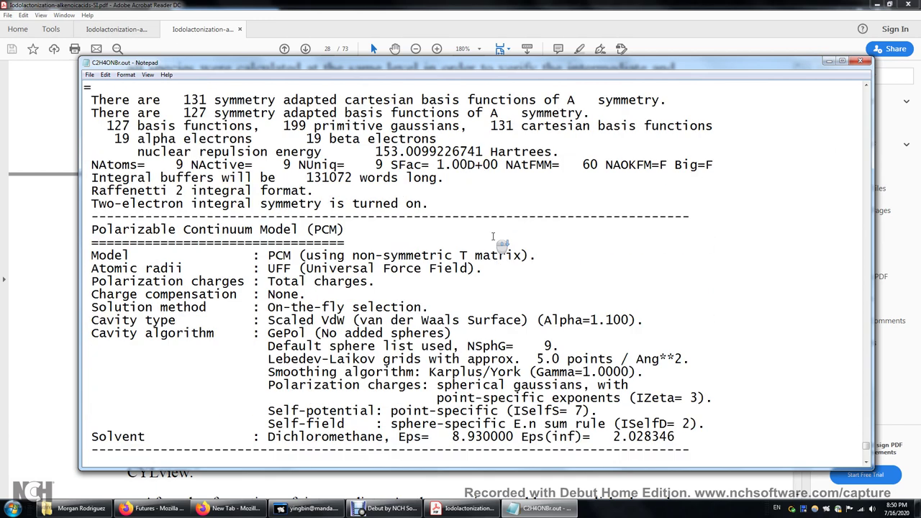
{"action": "scroll", "coordinate": [493, 232], "scroll_direction": "down", "scroll_amount": 1}
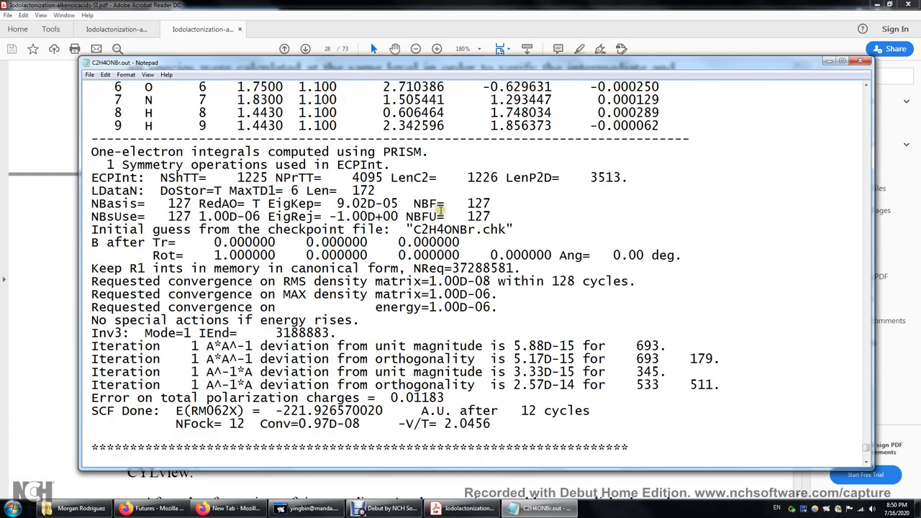
{"action": "key", "text": "ctrl+f"}
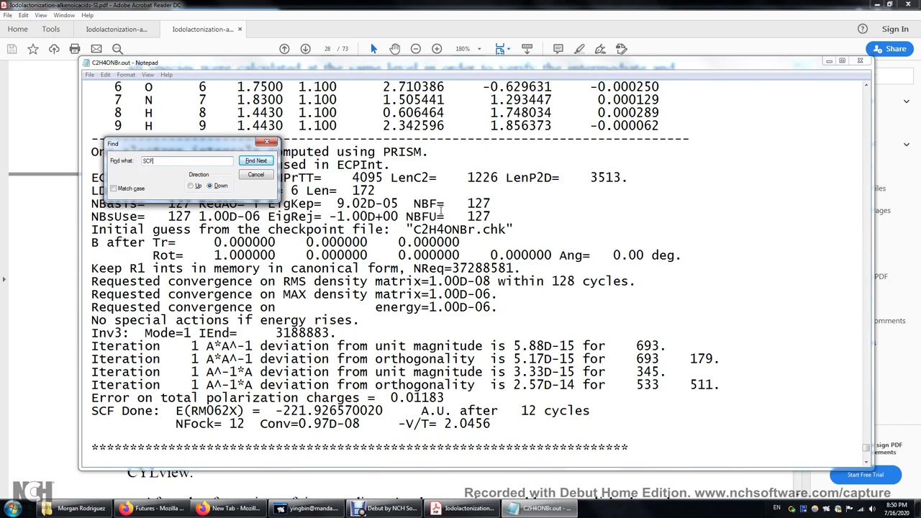
{"action": "type", "text": "SCF Done"}
{"action": "key", "text": "Return"}
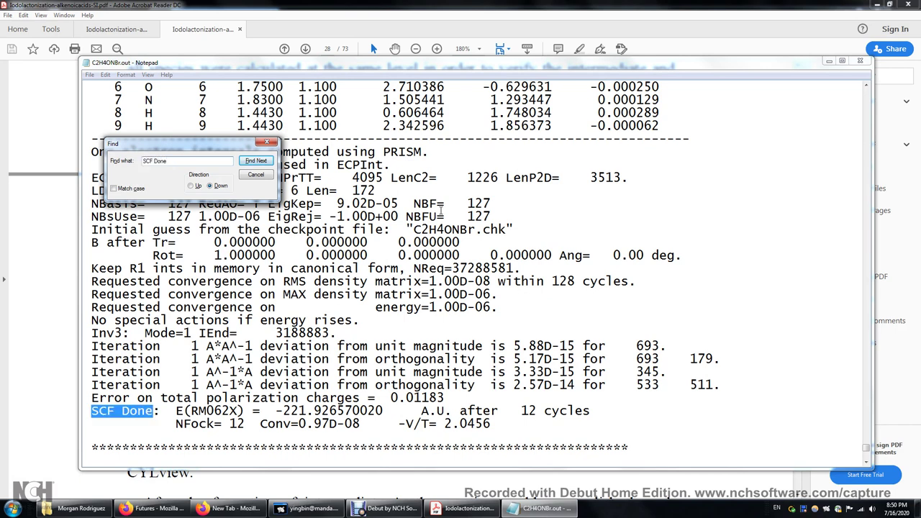
{"action": "key", "text": "Return"}
{"action": "key", "text": "Return"}
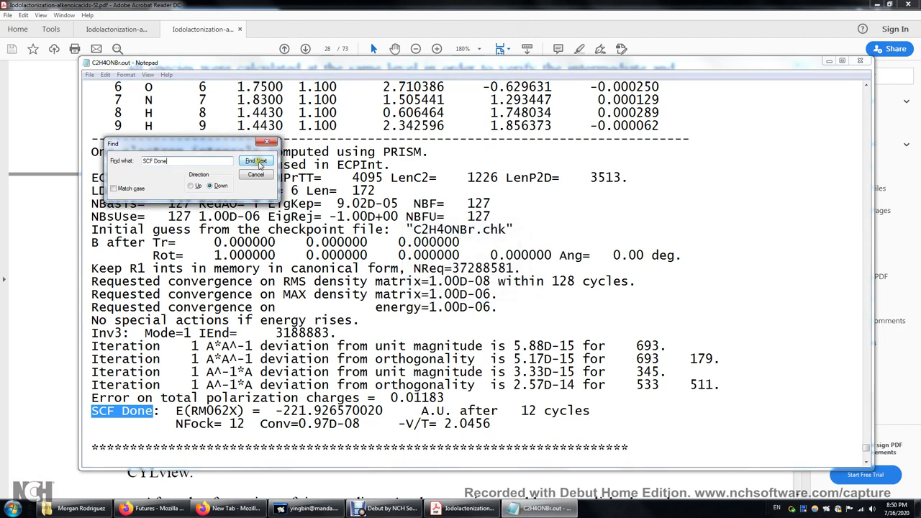
{"action": "key", "text": "Return"}
{"action": "key", "text": "Return"}
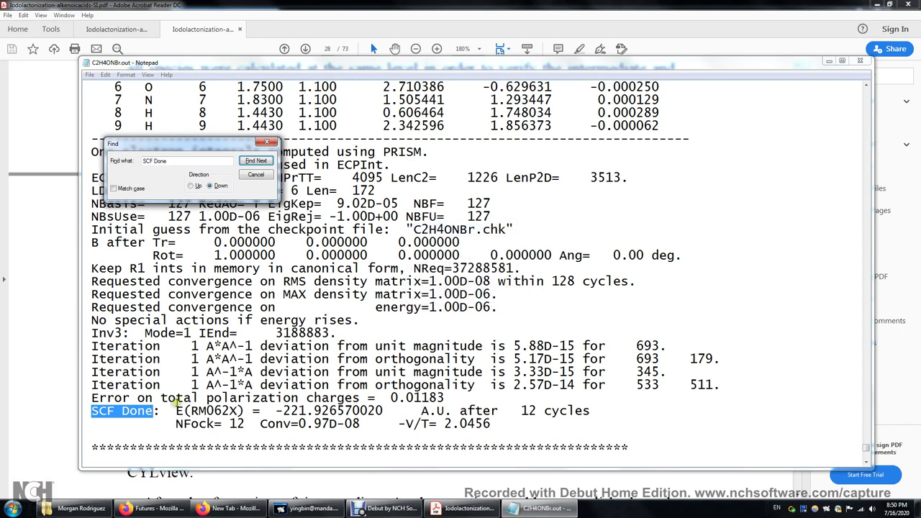
- Highlight the E(RM062X) energy value on the SCF Done line and look through the population analysis below it
{"action": "left_click", "coordinate": [161, 403]}
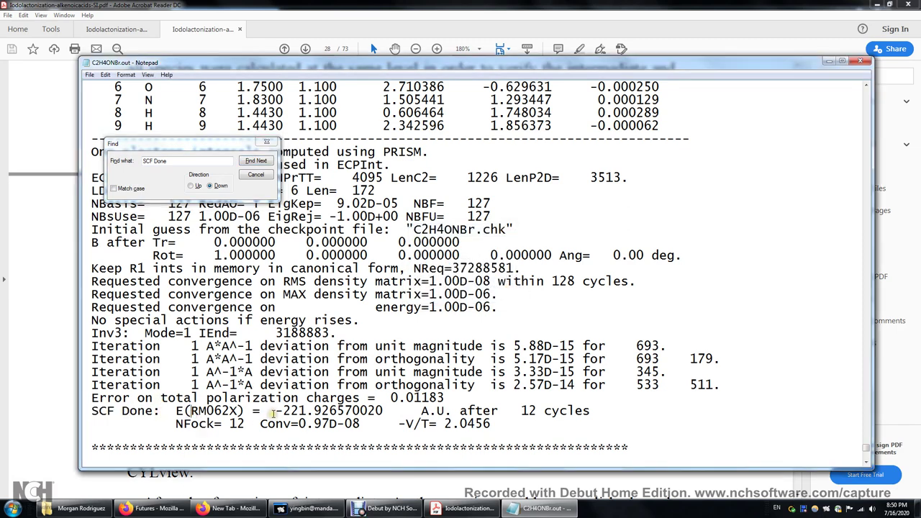
{"action": "left_click_drag", "start_coordinate": [274, 413], "coordinate": [395, 412]}
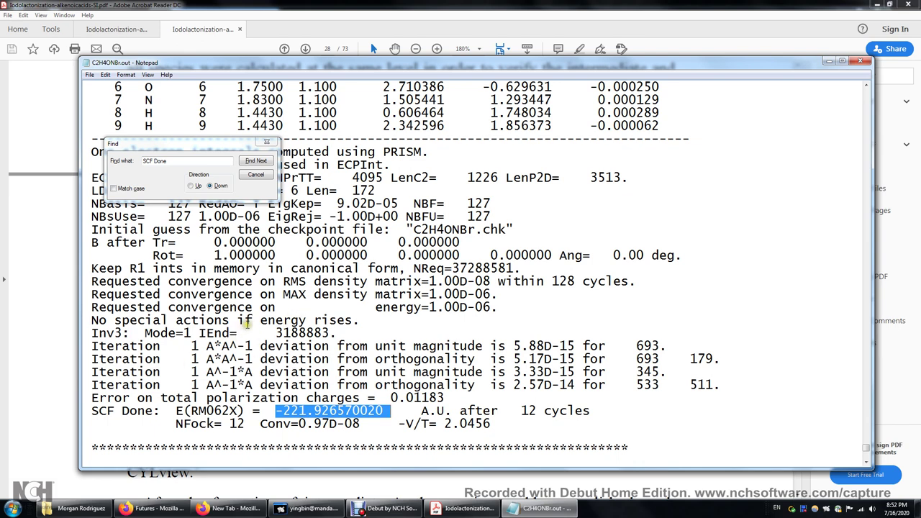
{"action": "left_click", "coordinate": [318, 320]}
{"action": "scroll", "coordinate": [332, 317], "scroll_direction": "down", "scroll_amount": 15}
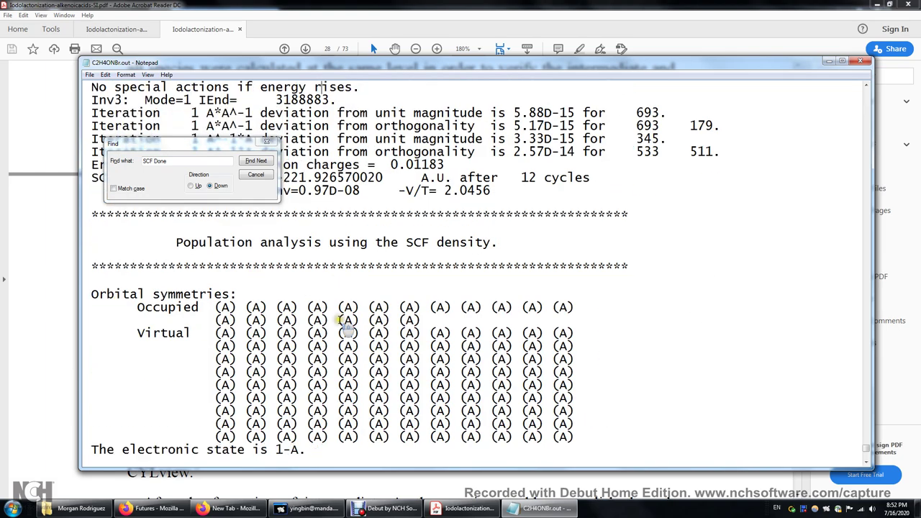
{"action": "scroll", "coordinate": [344, 315], "scroll_direction": "down", "scroll_amount": 7}
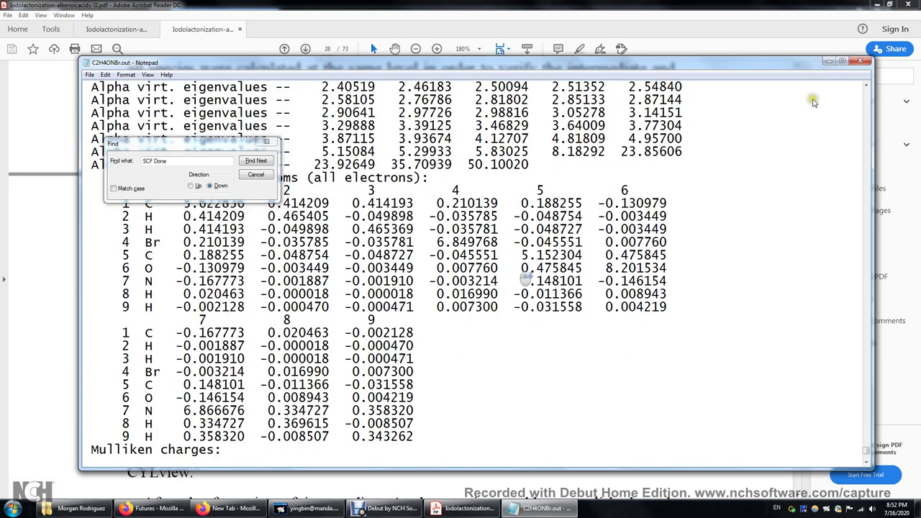
- Close the text view of the output and open C2H4ONBr.out from the folder in GaussView
{"action": "left_click", "coordinate": [861, 61]}
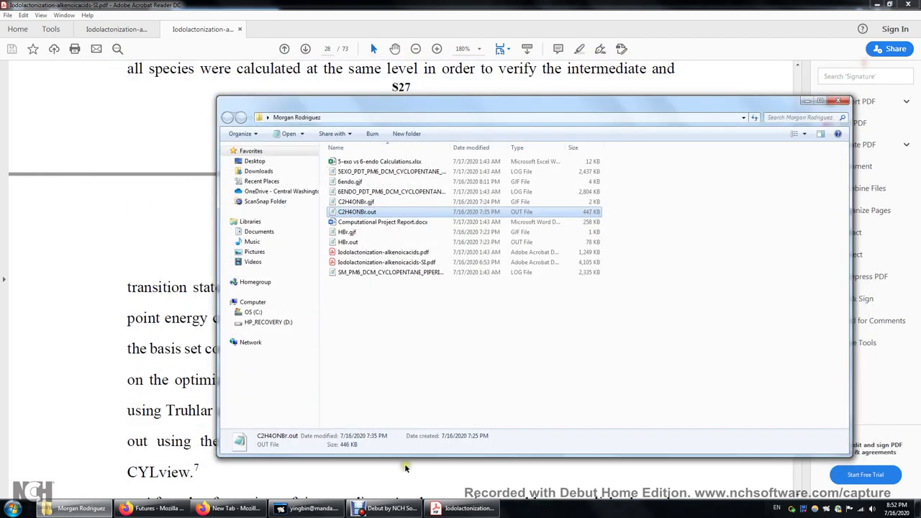
{"action": "right_click", "coordinate": [362, 215]}
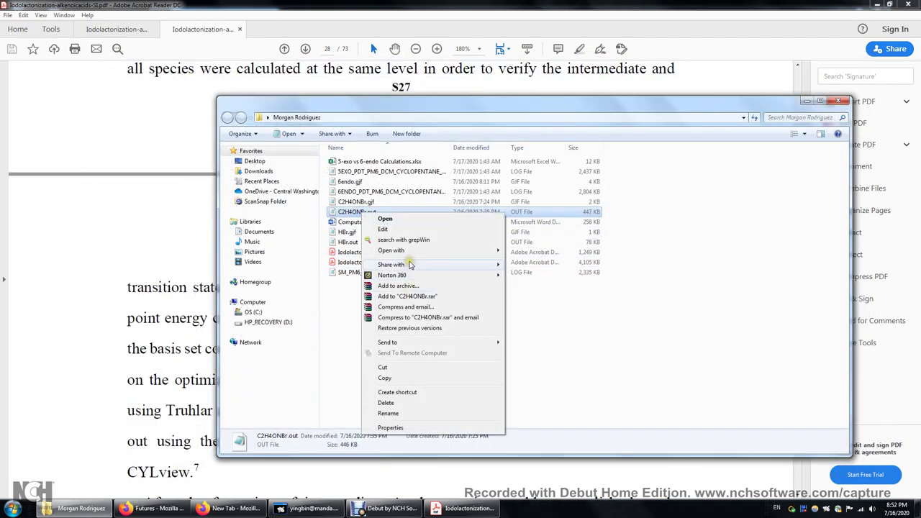
{"action": "mouse_move", "coordinate": [415, 257]}
{"action": "left_click", "coordinate": [595, 252]}
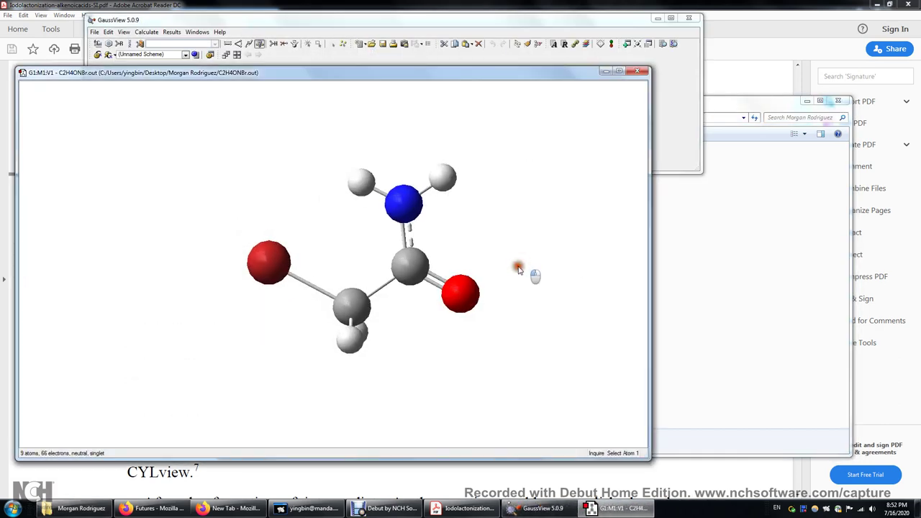
- Rotate the optimized molecule, highlight the E(RM062X) energy in its calculation summary, and close the summary
{"action": "left_click_drag", "start_coordinate": [534, 274], "coordinate": [335, 296]}
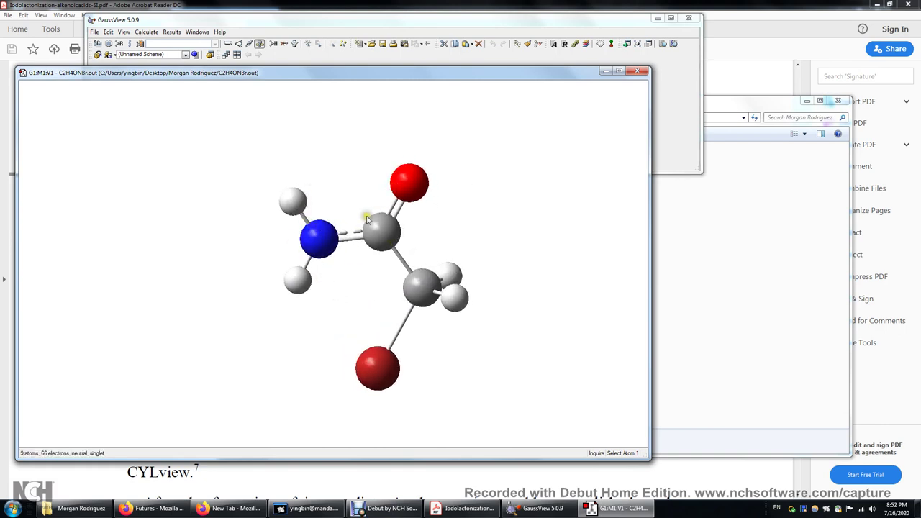
{"action": "left_click", "coordinate": [173, 33]}
{"action": "left_click", "coordinate": [186, 43]}
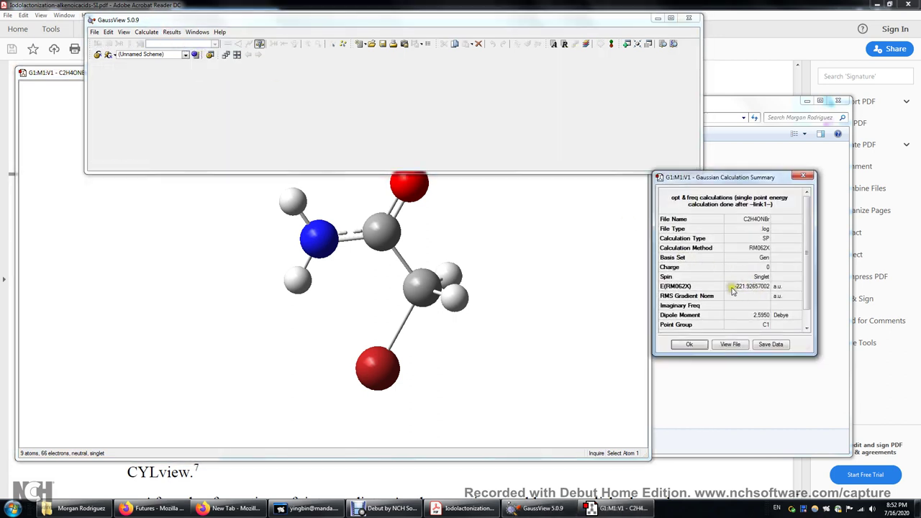
{"action": "left_click", "coordinate": [765, 287]}
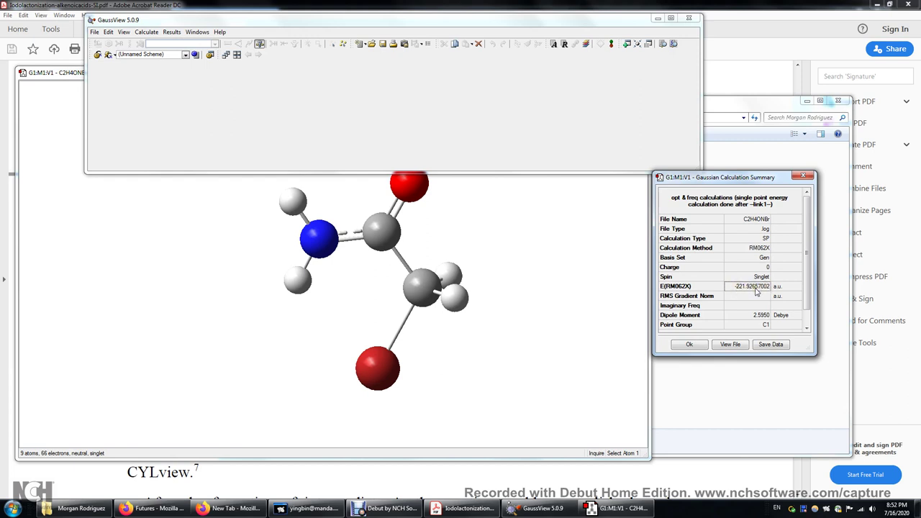
{"action": "left_click", "coordinate": [696, 344]}
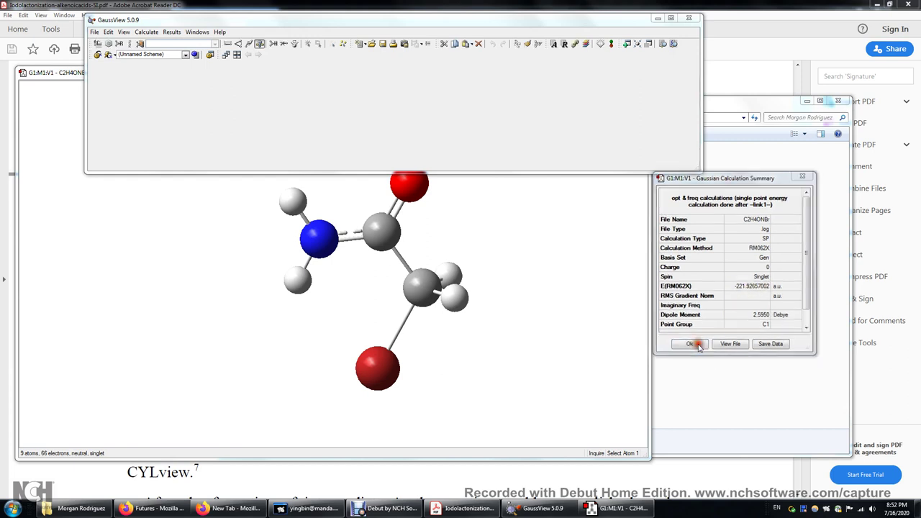
- Review the available result types, reopen the molecule's calculation summary and highlight its Calculation Type value
{"action": "left_click", "coordinate": [172, 32]}
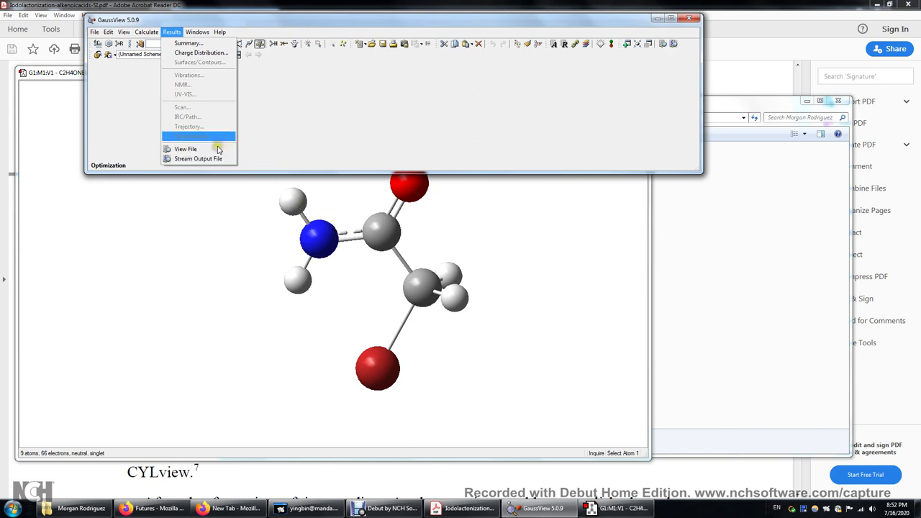
{"action": "left_click", "coordinate": [339, 116]}
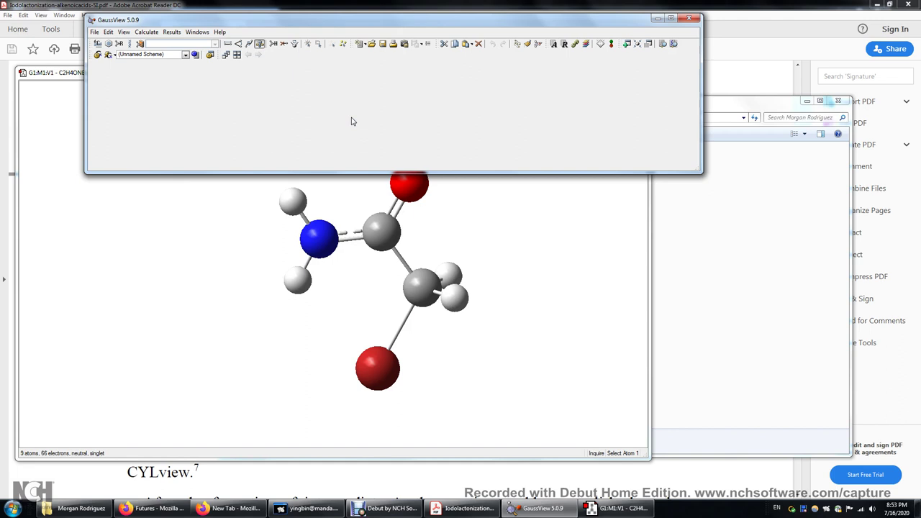
{"action": "left_click", "coordinate": [171, 32]}
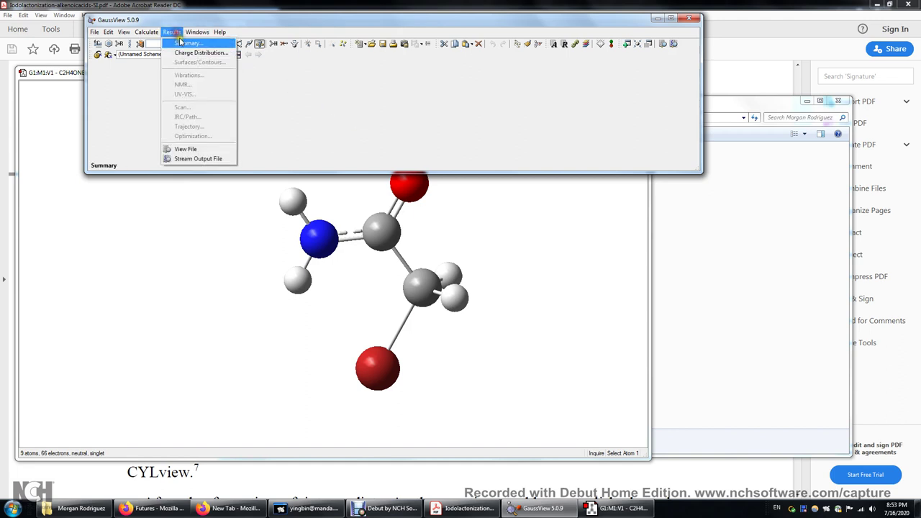
{"action": "left_click", "coordinate": [188, 44]}
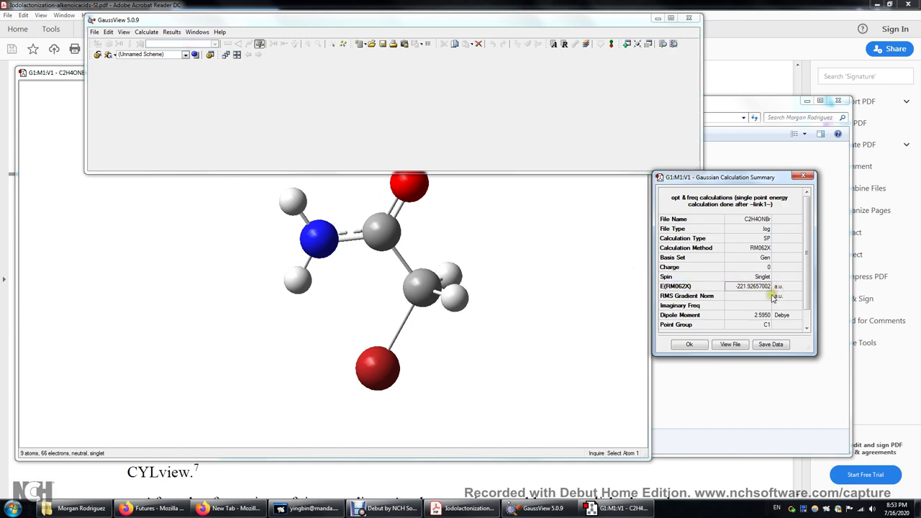
{"action": "left_click", "coordinate": [775, 241]}
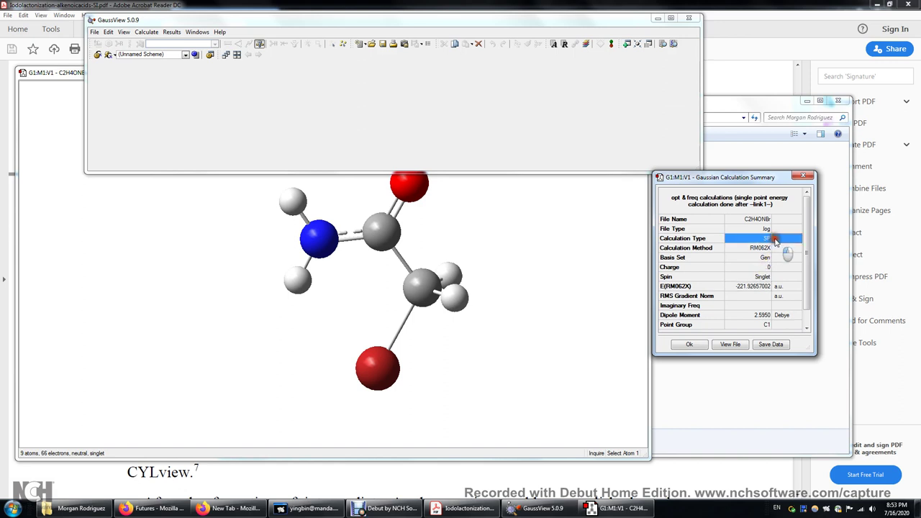
{"action": "left_click", "coordinate": [283, 85]}
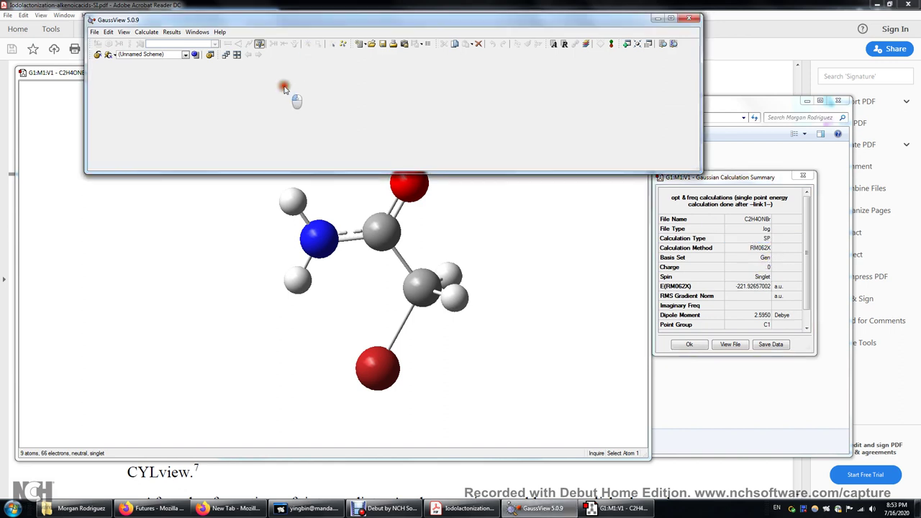
{"action": "left_click", "coordinate": [206, 203]}
{"action": "left_click", "coordinate": [146, 32]}
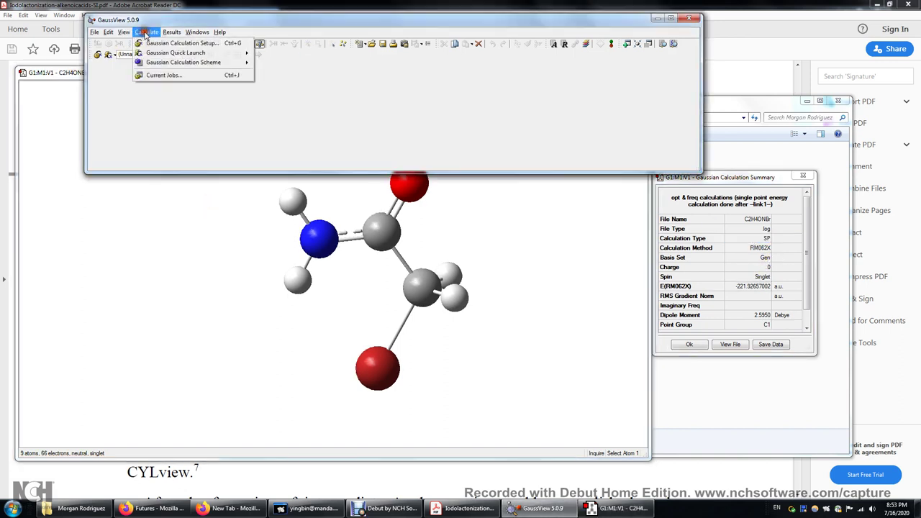
{"action": "left_click", "coordinate": [174, 33]}
{"action": "left_click", "coordinate": [173, 34]}
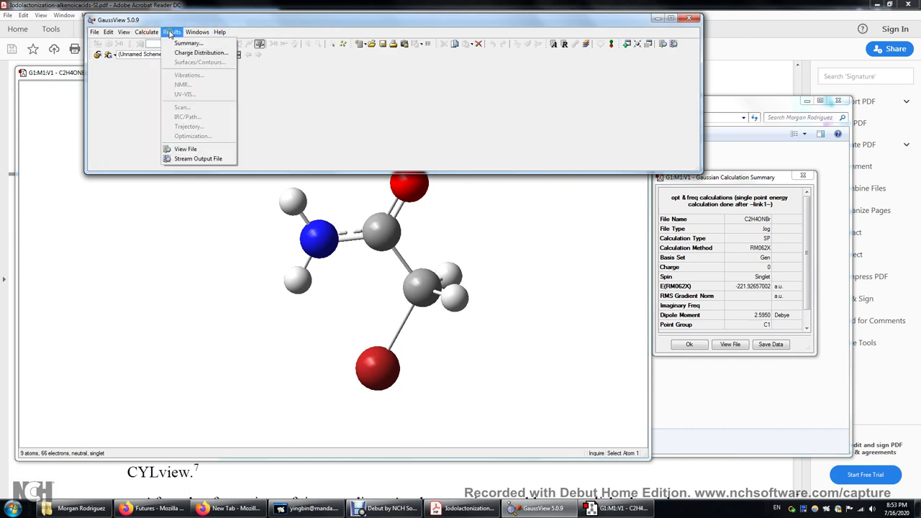
{"action": "left_click", "coordinate": [208, 232]}
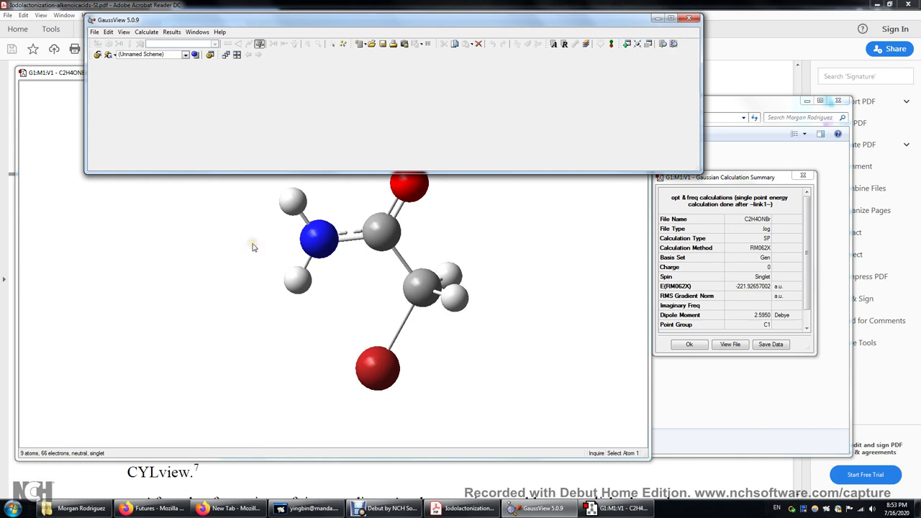
{"action": "left_click", "coordinate": [211, 206]}
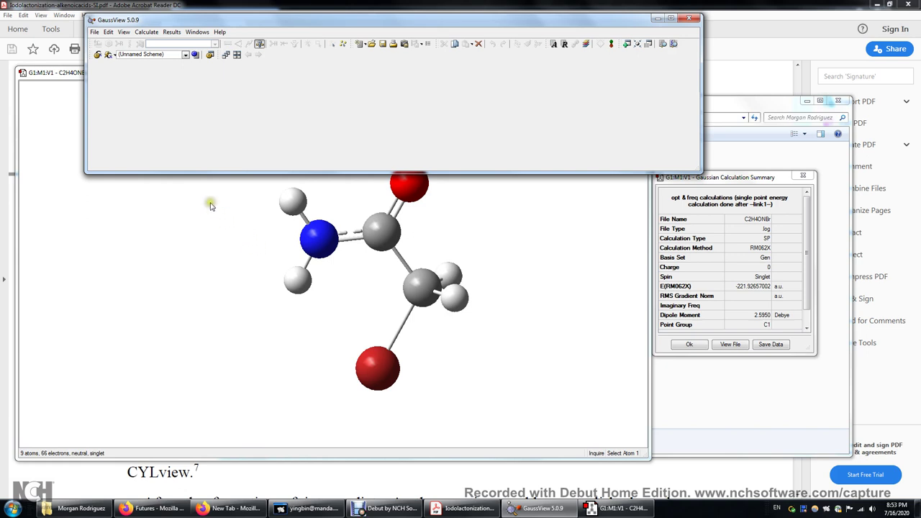
{"action": "left_click", "coordinate": [271, 124]}
- Highlight the E(RM062X) energy in the open calculation summary and close GaussView
{"action": "left_click", "coordinate": [760, 279]}
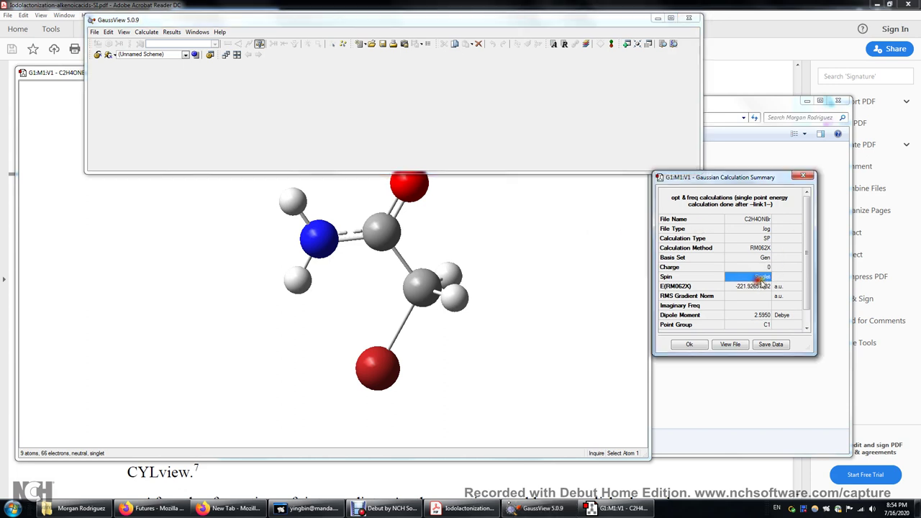
{"action": "left_click", "coordinate": [758, 286]}
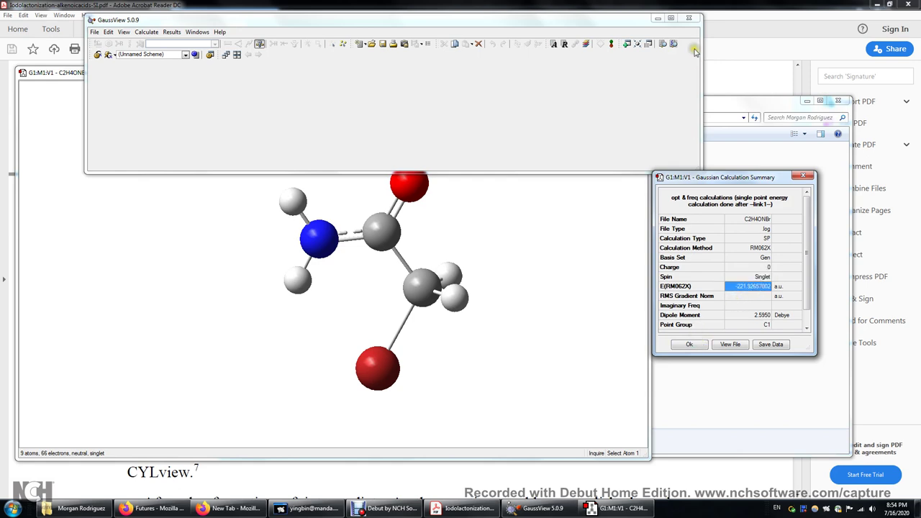
{"action": "left_click", "coordinate": [689, 18]}
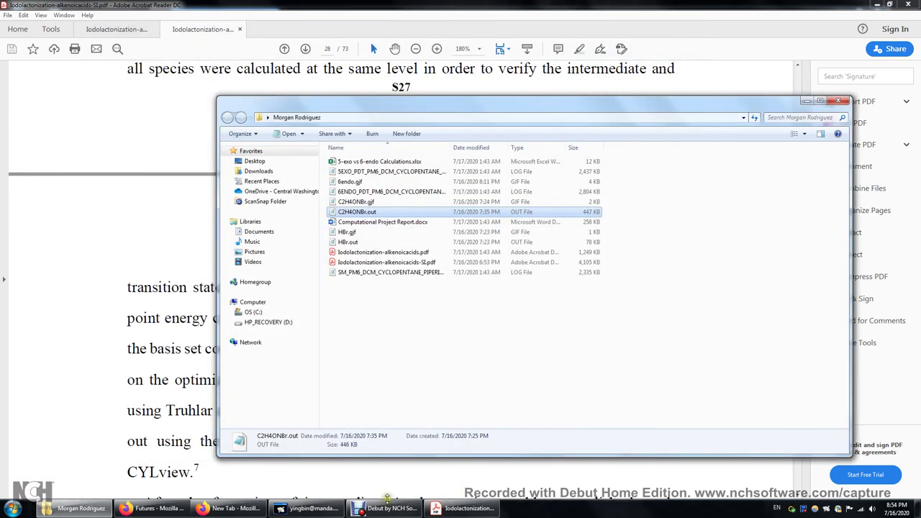